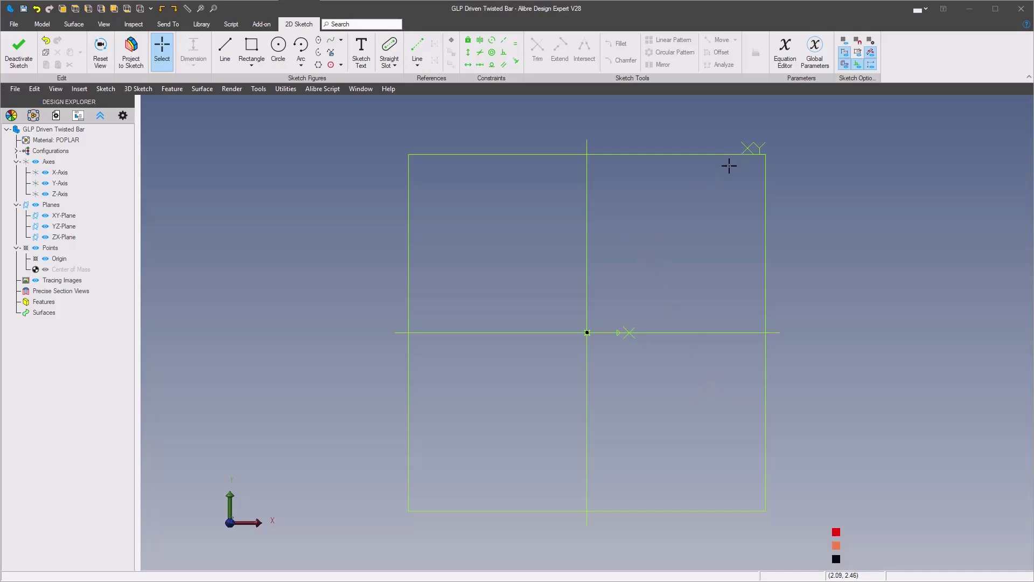
# Step: Start a new 2D sketch on the XY plane and draw a horizontal line from the origin along the positive X axis
pyautogui.click(18, 48)
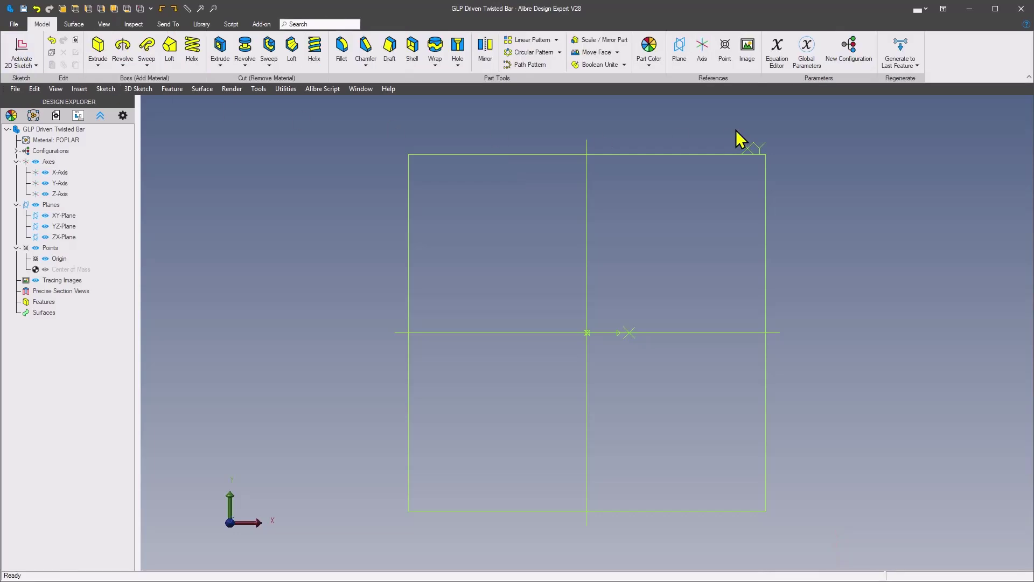
pyautogui.rightClick(759, 161)
pyautogui.click(781, 162)
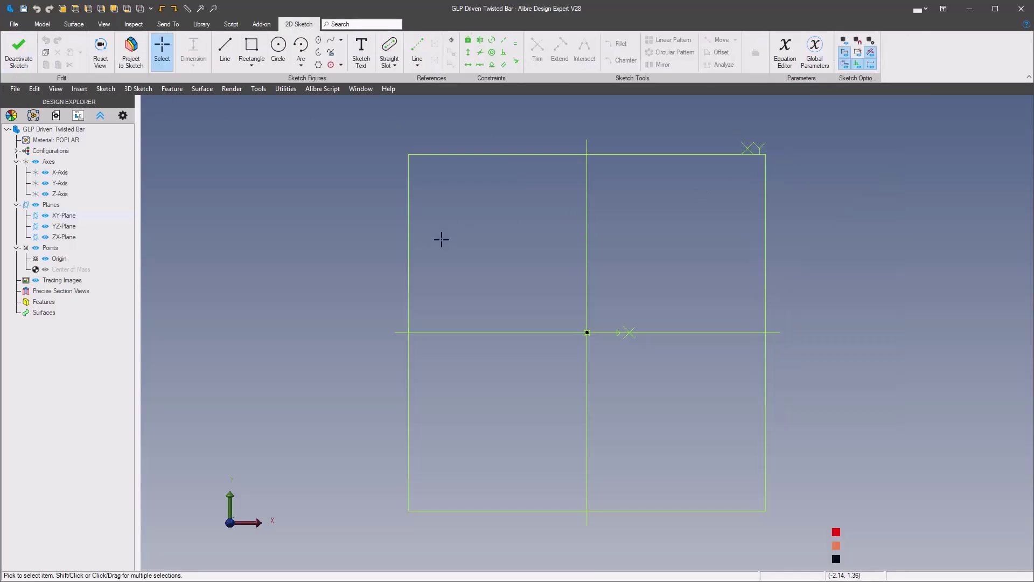
pyautogui.click(225, 50)
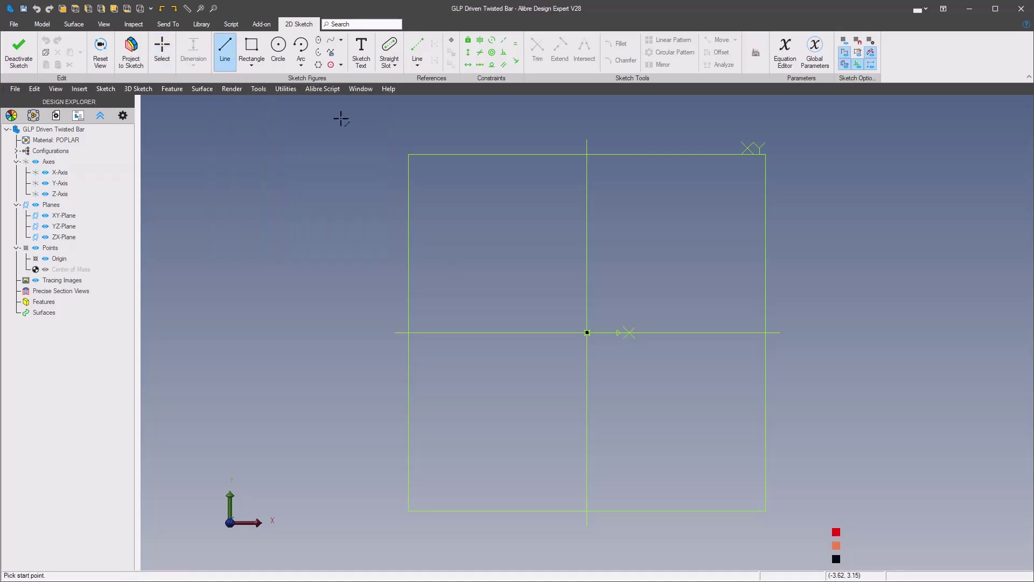
pyautogui.click(587, 333)
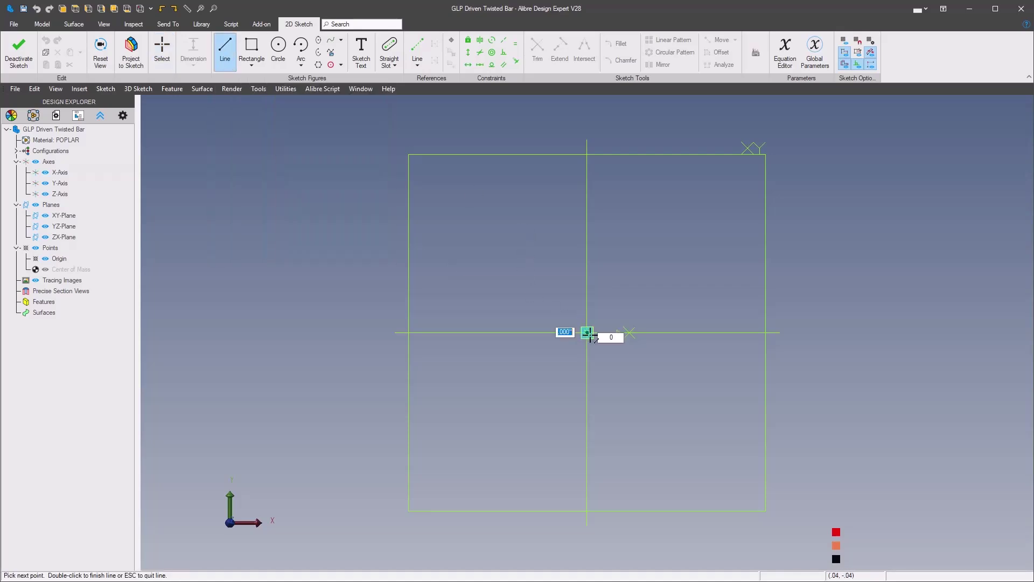
pyautogui.click(756, 332)
pyautogui.press('Escape')
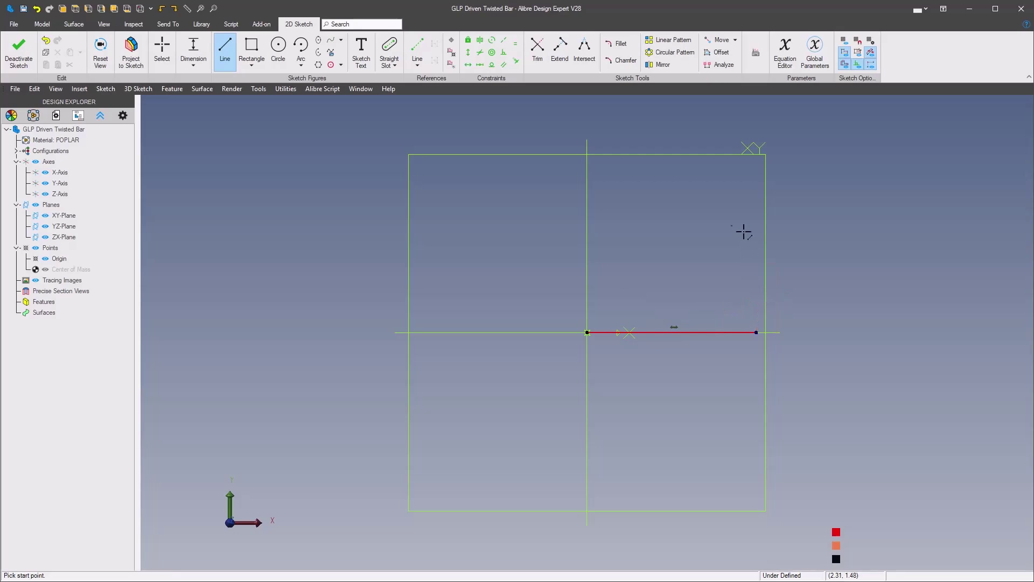
# Step: Add a tangent arc at each end of the horizontal line, curving downward at the origin and upward at the far end
pyautogui.rightClick(649, 295)
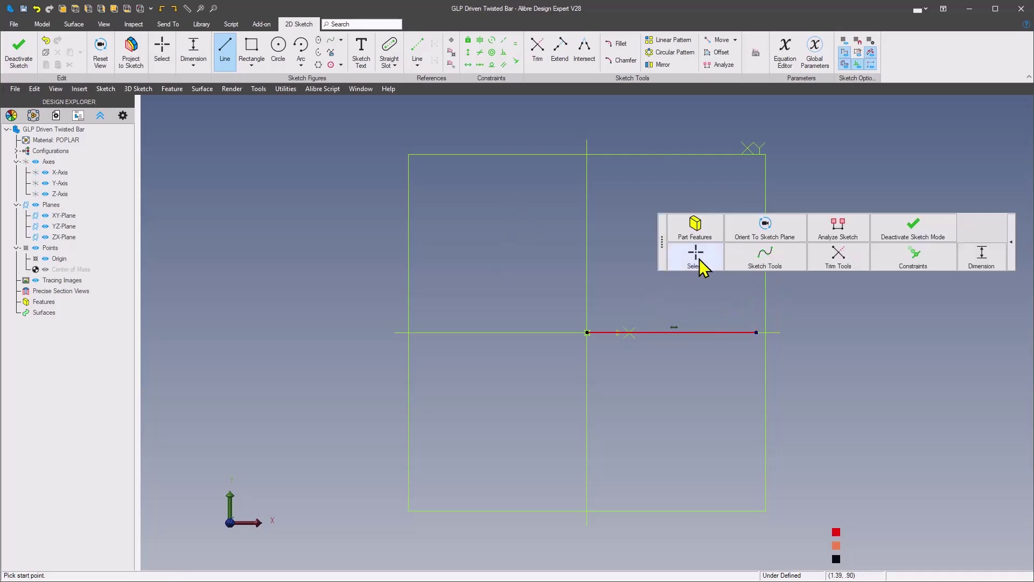
pyautogui.click(765, 257)
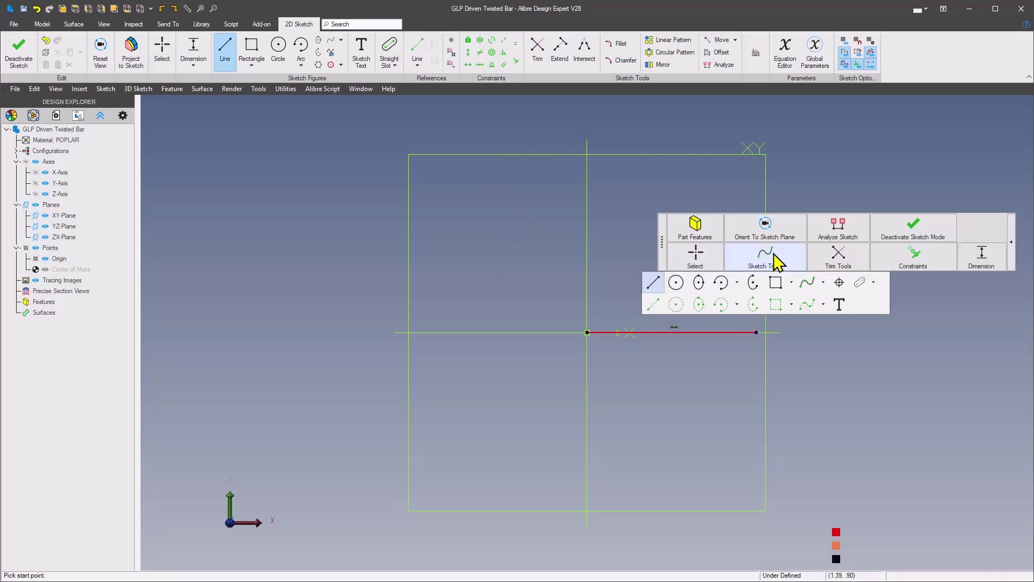
pyautogui.click(739, 289)
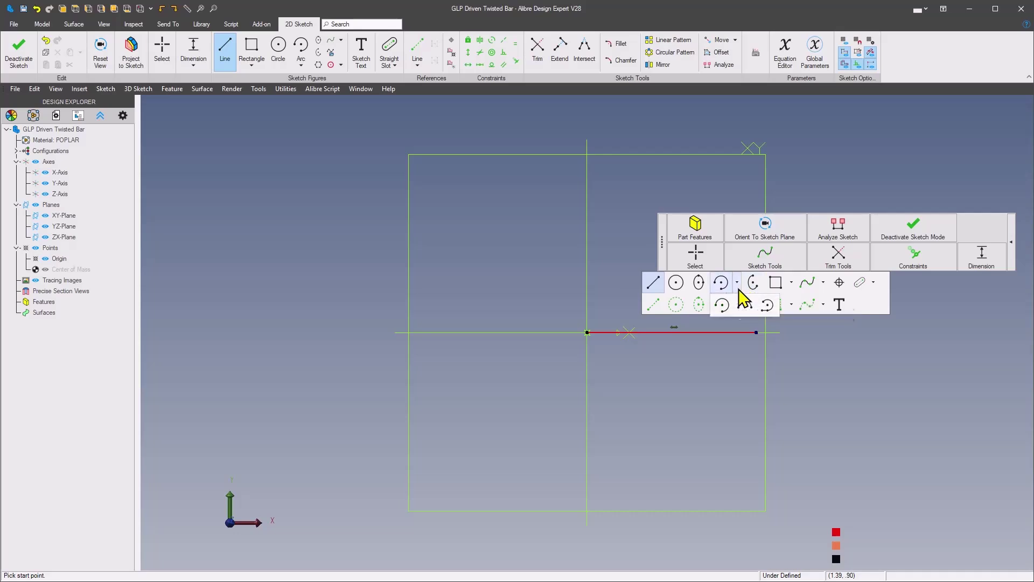
pyautogui.click(766, 305)
pyautogui.click(602, 334)
pyautogui.click(547, 346)
pyautogui.click(748, 333)
pyautogui.click(787, 321)
# Step: Draw an angled line outward from each arc's free end, sloping down at the origin side and up at the far side
pyautogui.moveTo(692, 282); pyautogui.dragTo(684, 289, button='middle')
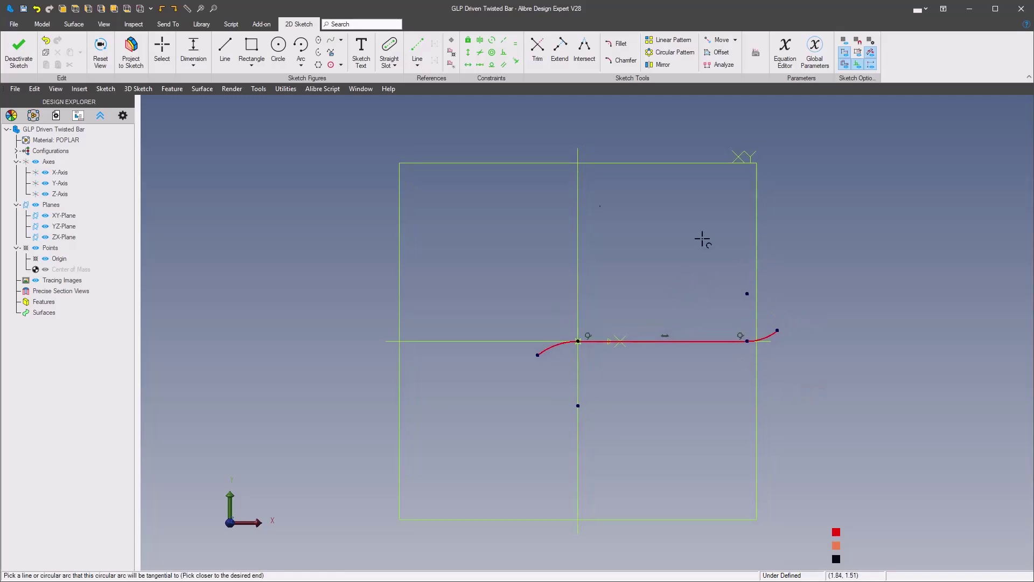
pyautogui.click(225, 51)
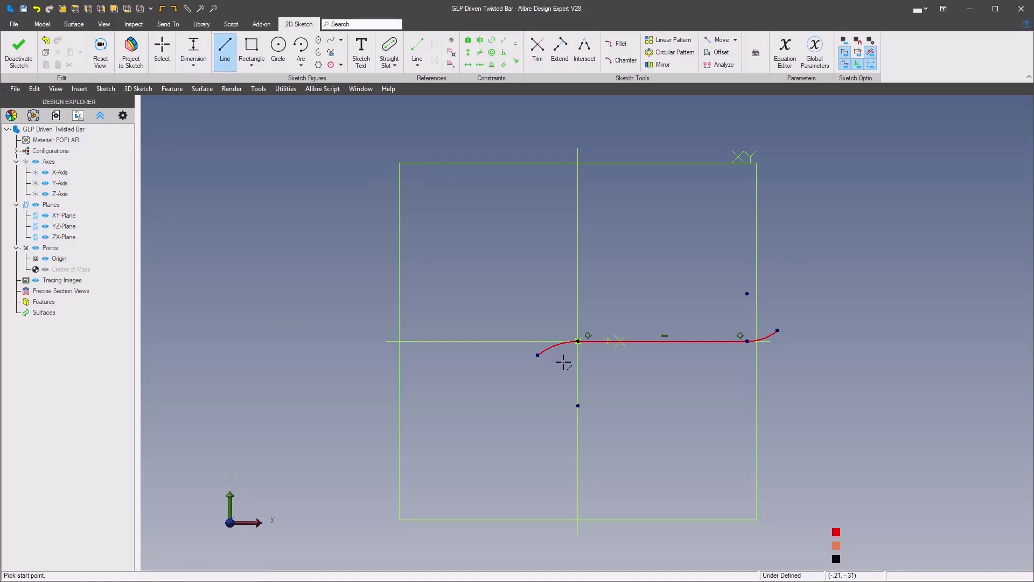
pyautogui.click(537, 356)
pyautogui.click(484, 386)
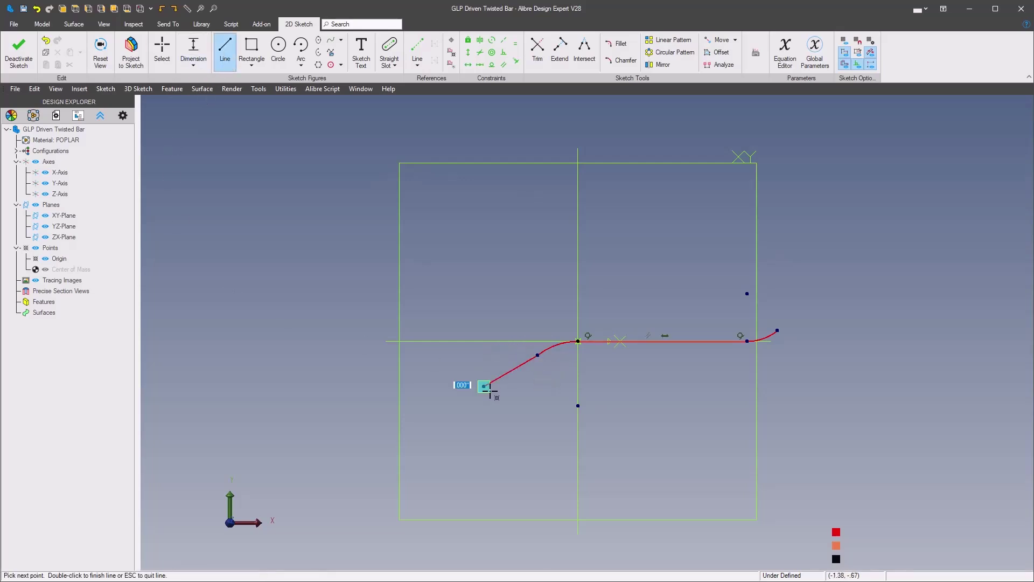
pyautogui.press('Escape')
pyautogui.click(777, 330)
pyautogui.click(812, 300)
pyautogui.moveTo(830, 367); pyautogui.dragTo(762, 383, button='middle')
pyautogui.moveTo(601, 416); pyautogui.dragTo(571, 401, button='middle')
pyautogui.middleClick(711, 406)
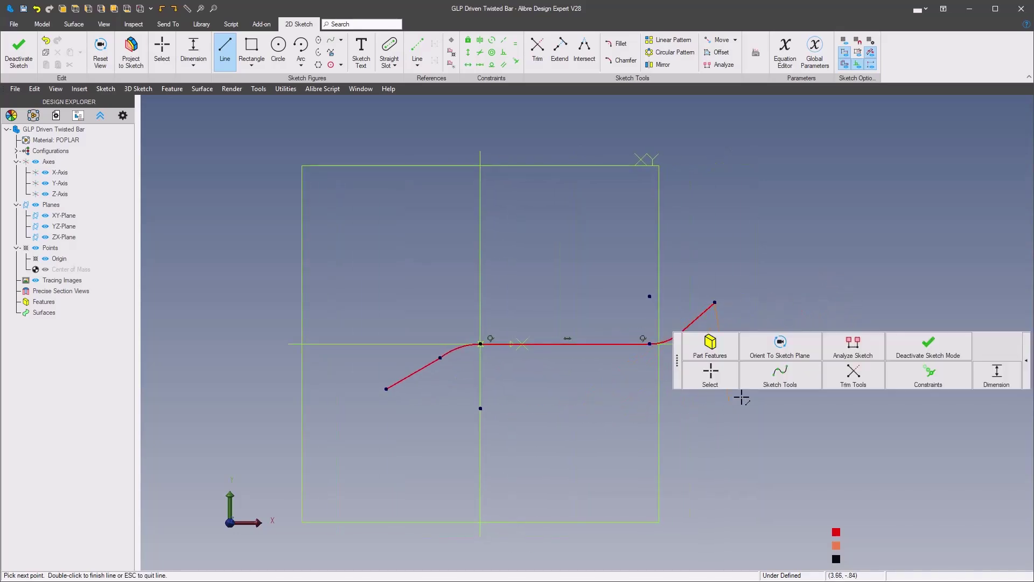
pyautogui.press('Escape')
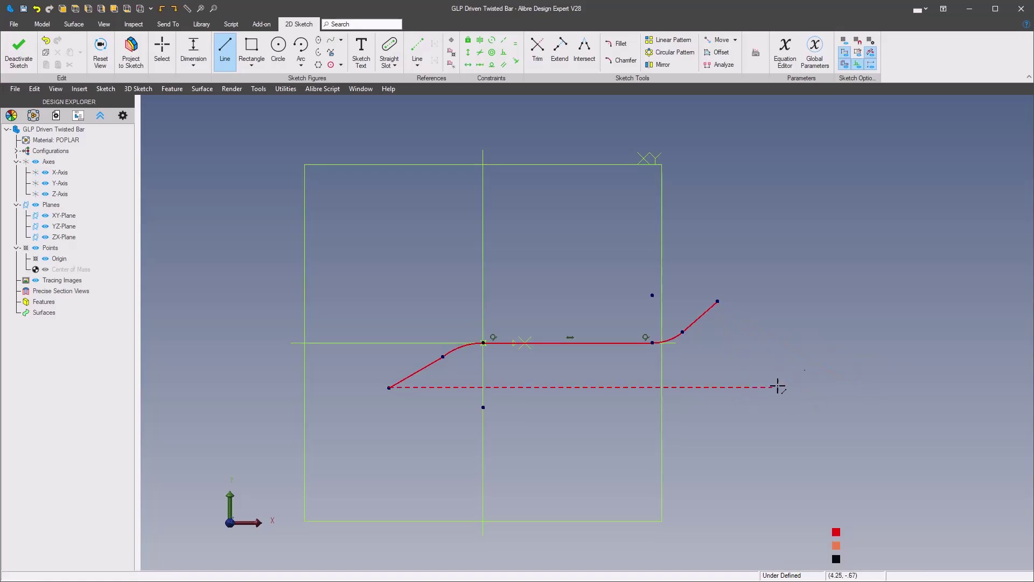
# Step: Apply equal constraints between the two arcs and between the two angled end lines
pyautogui.middleClick(761, 386)
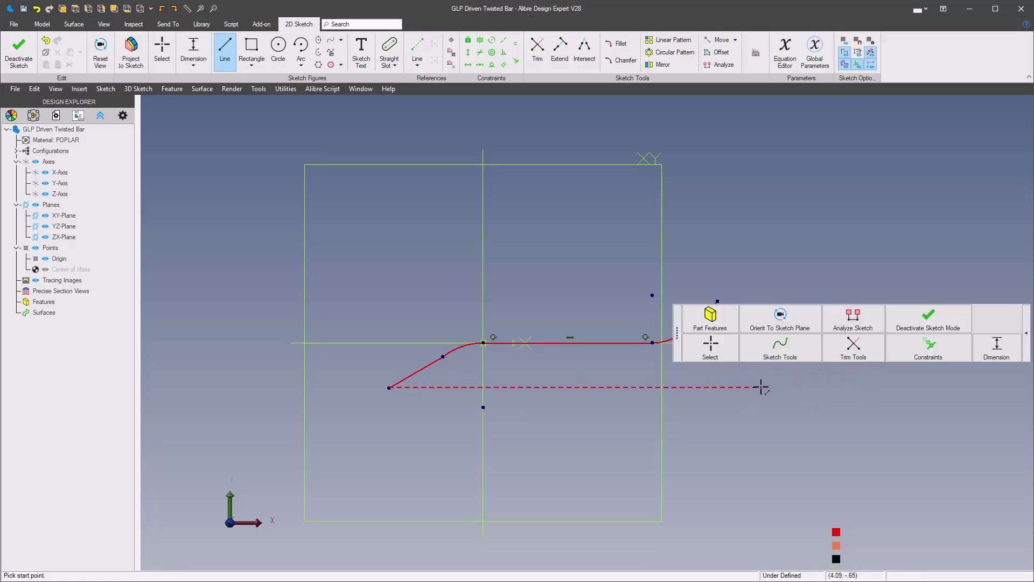
pyautogui.click(924, 357)
pyautogui.click(969, 374)
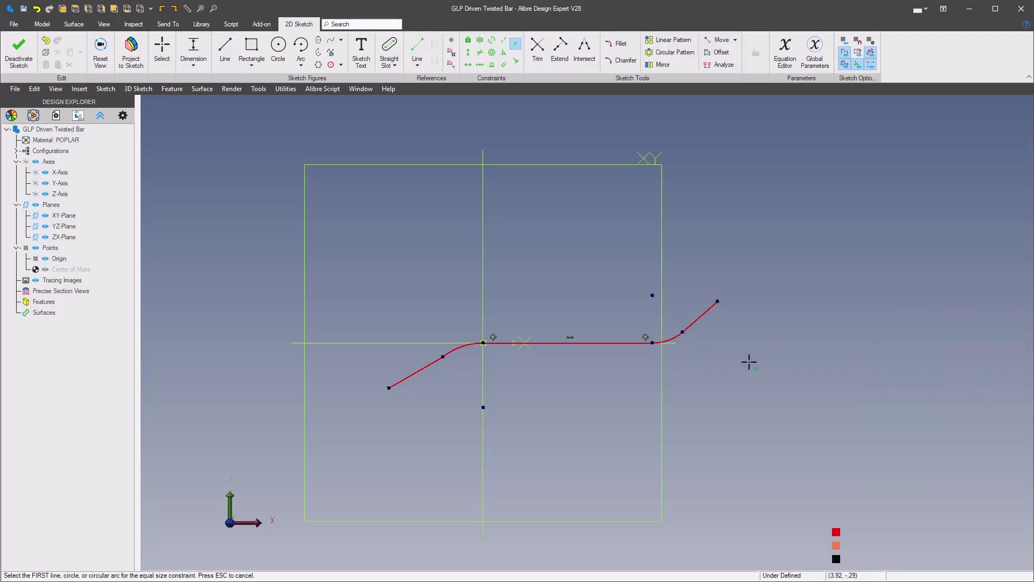
pyautogui.click(669, 340)
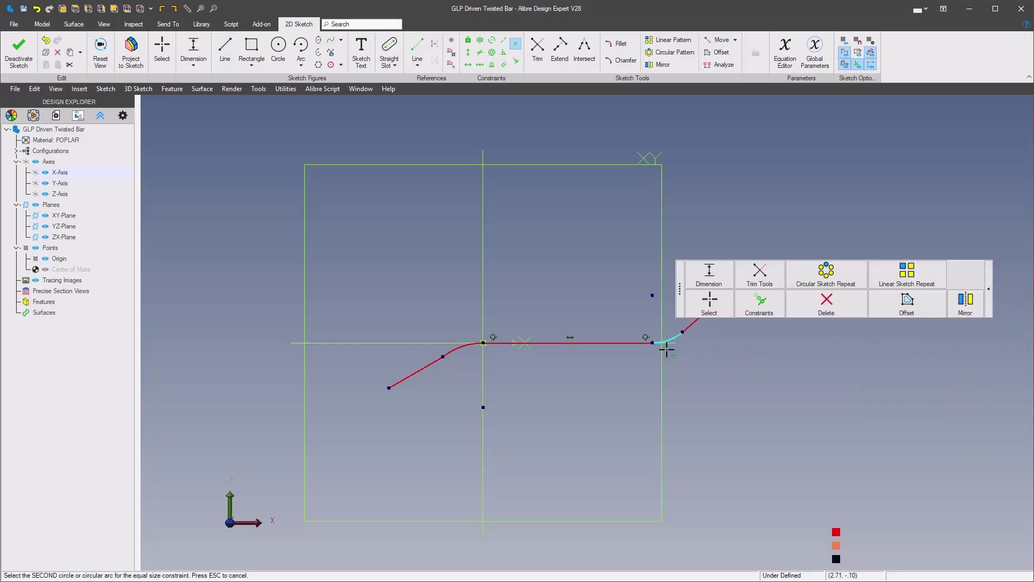
pyautogui.click(462, 351)
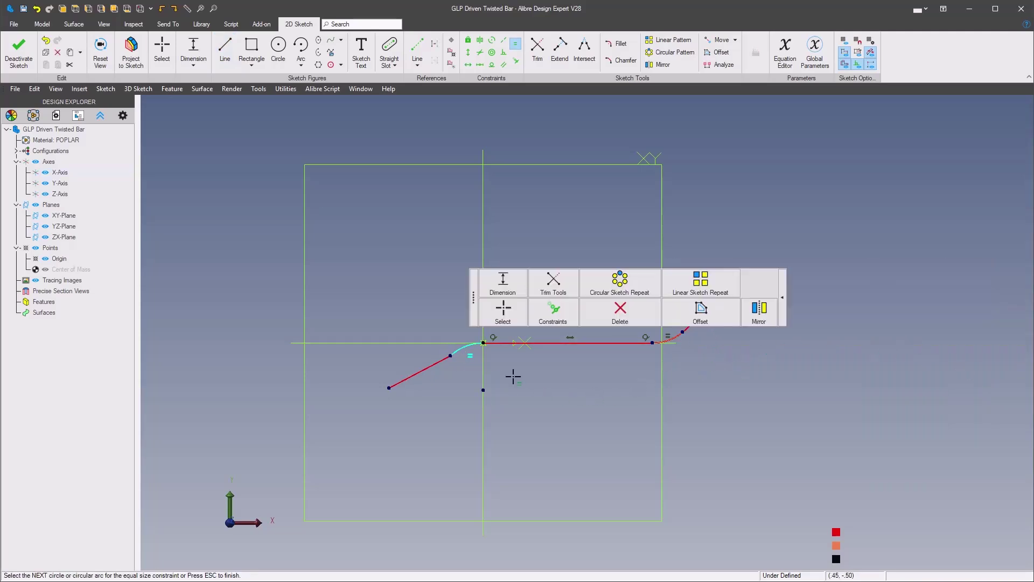
pyautogui.click(701, 316)
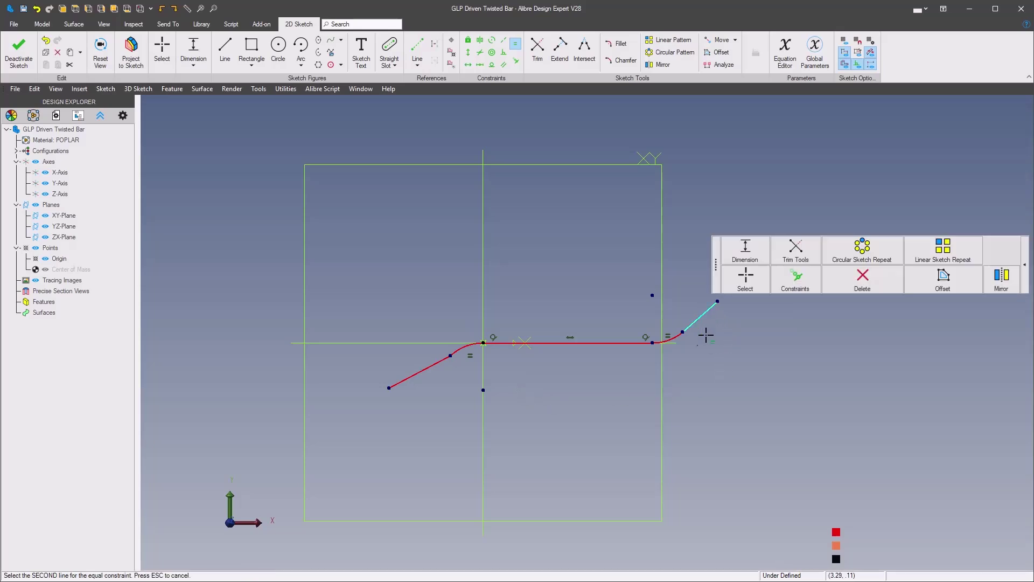
pyautogui.click(417, 373)
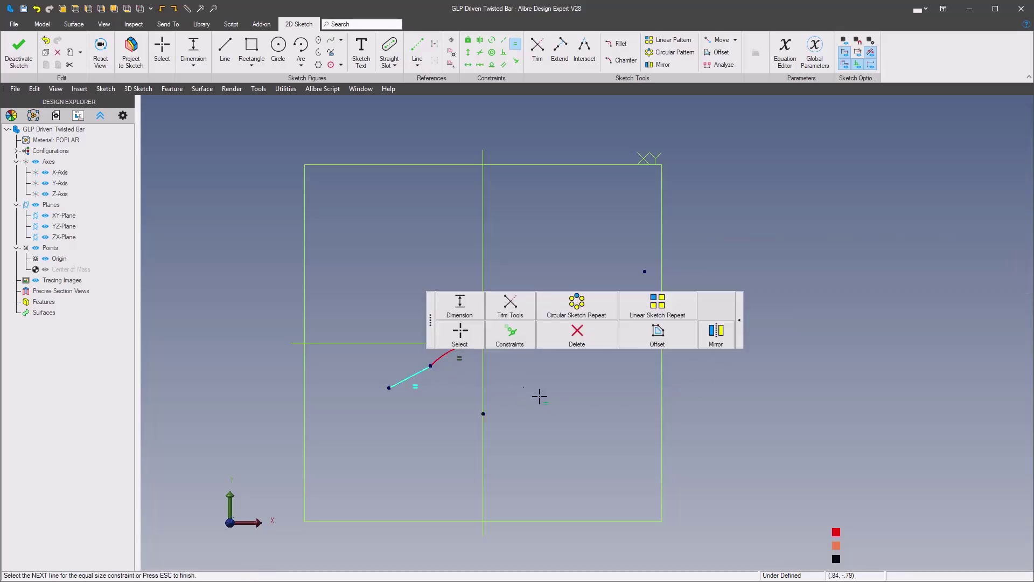
# Step: Make each angled end line tangent to its adjoining arc
pyautogui.rightClick(571, 401)
pyautogui.moveTo(840, 364)
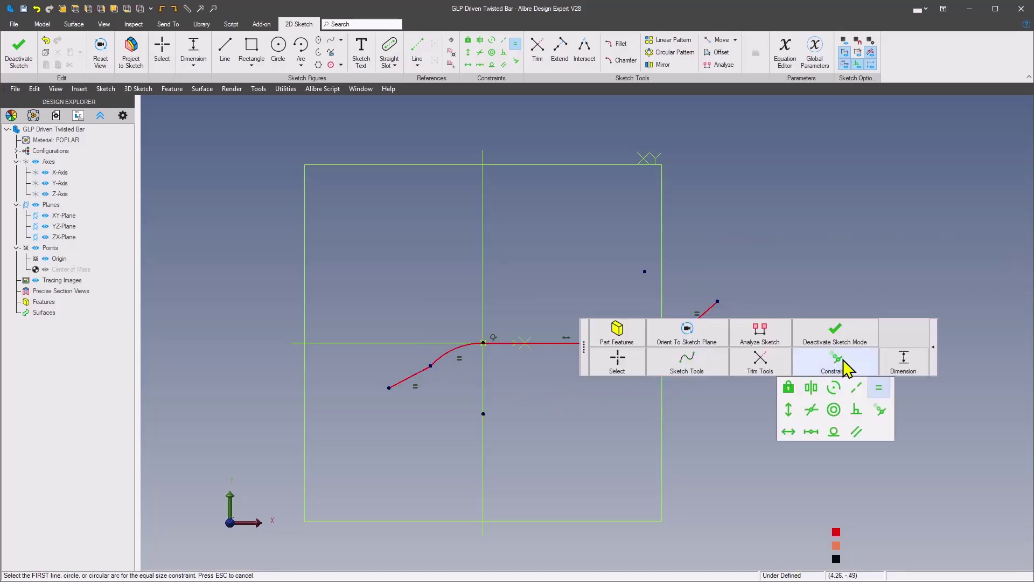
pyautogui.click(834, 431)
pyautogui.click(695, 321)
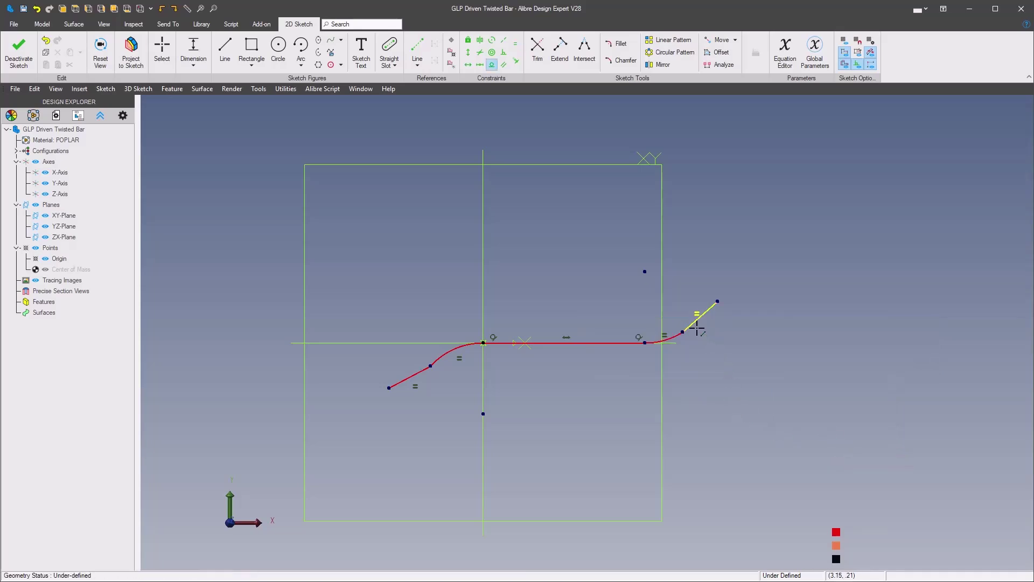
pyautogui.click(673, 338)
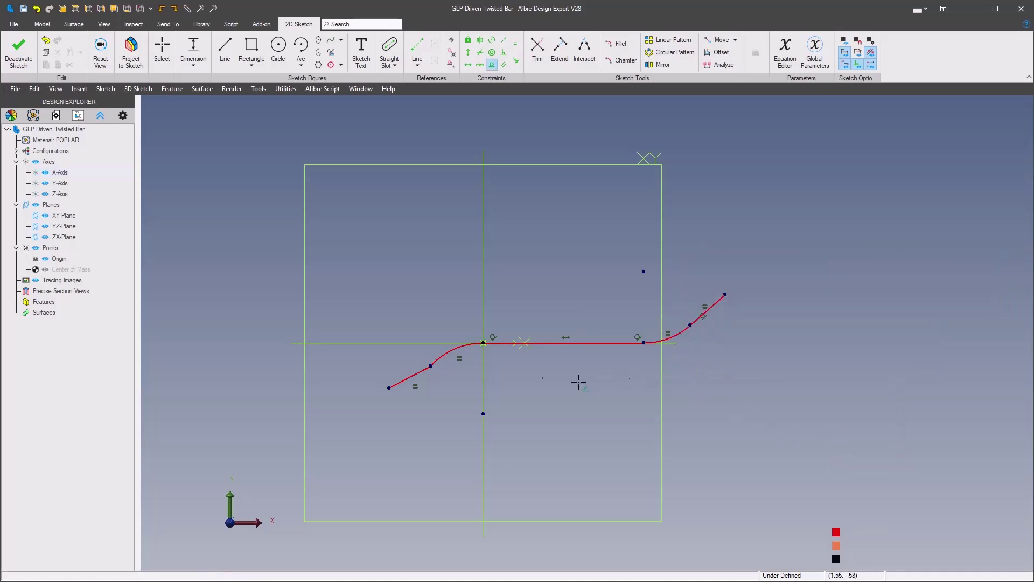
pyautogui.click(438, 368)
pyautogui.click(416, 372)
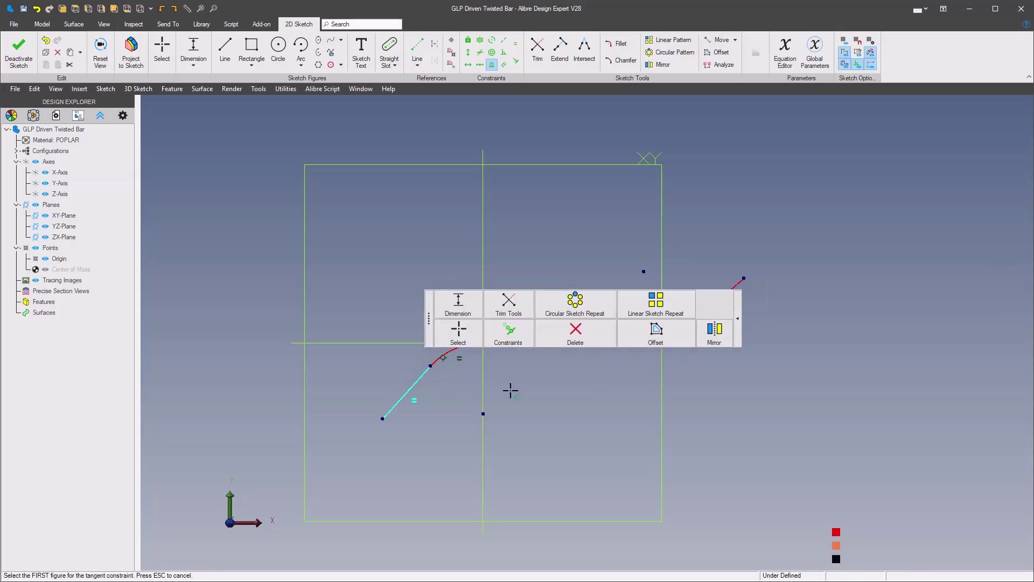
# Step: Apply a parallel constraint between the two angled end lines
pyautogui.rightClick(515, 392)
pyautogui.moveTo(779, 355)
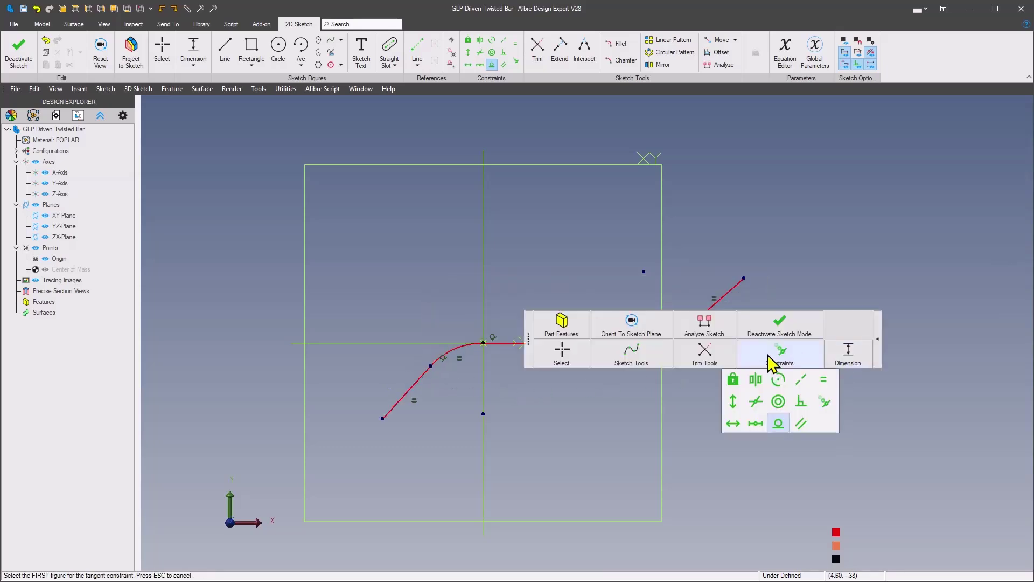
pyautogui.click(803, 425)
pyautogui.click(731, 291)
pyautogui.click(405, 392)
pyautogui.rightClick(406, 389)
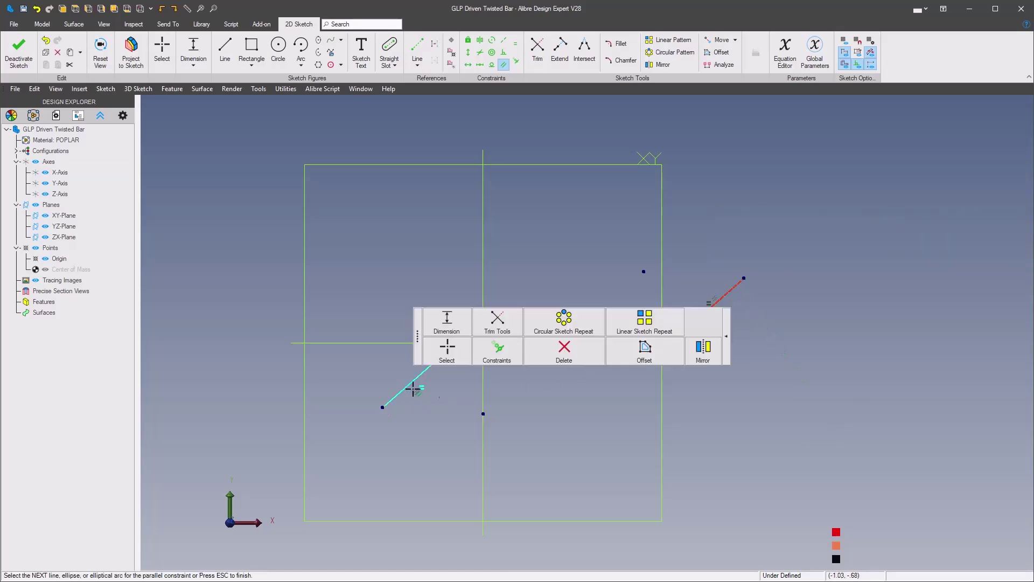
# Step: Leave the parallel constraint and move the upper angled line's free endpoint inward to about (3.65, 0.77)
pyautogui.rightClick(584, 418)
pyautogui.rightClick(582, 413)
pyautogui.click(623, 385)
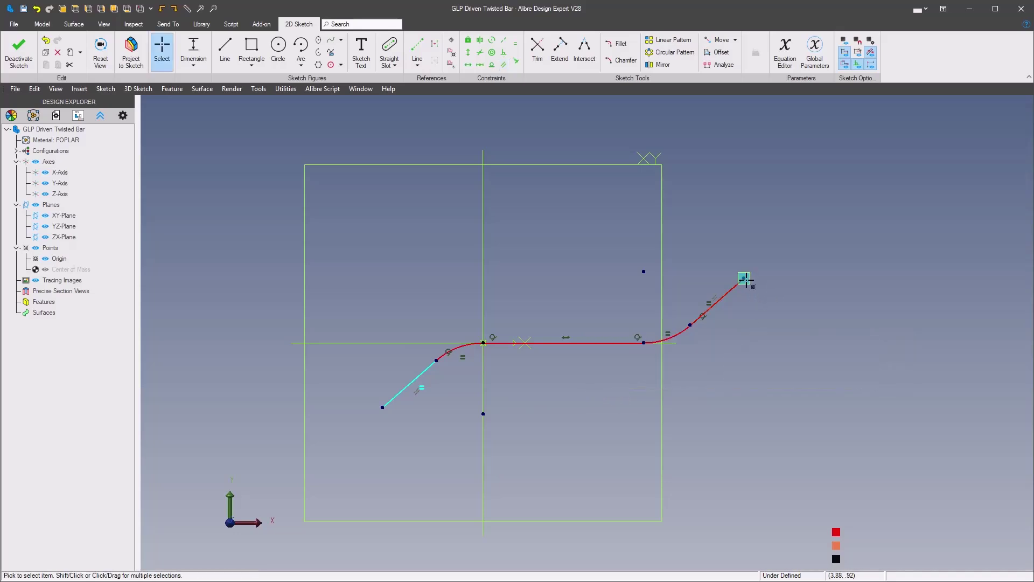
pyautogui.moveTo(744, 279)
pyautogui.mouseDown()
pyautogui.moveTo(753, 294)
pyautogui.moveTo(741, 275)
pyautogui.moveTo(761, 260)
pyautogui.moveTo(769, 302)
pyautogui.moveTo(748, 268)
pyautogui.moveTo(744, 297)
pyautogui.moveTo(730, 291)
pyautogui.mouseUp()
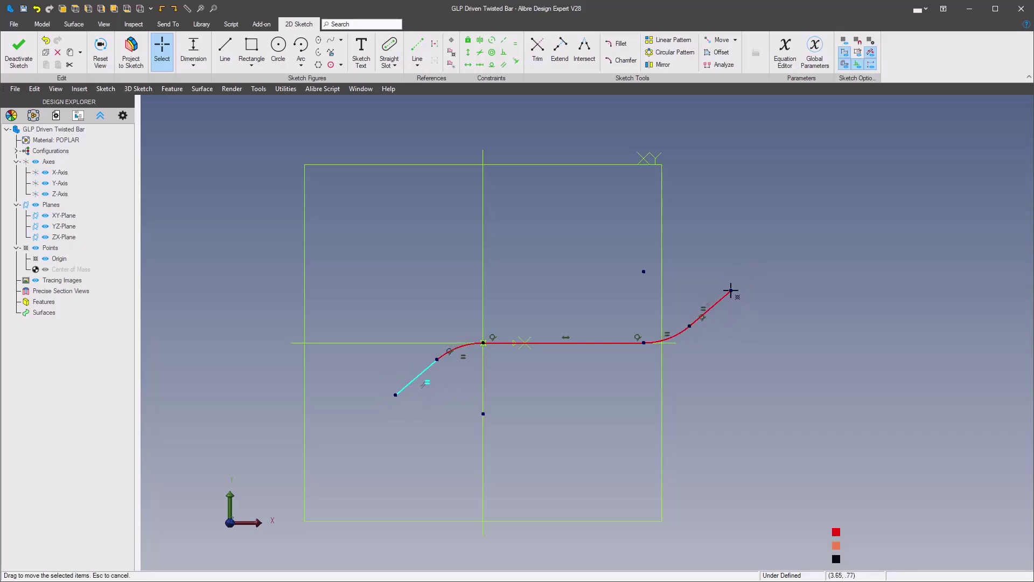
# Step: Dimension the angle between the horizontal line and the upper angled line at 45°
pyautogui.rightClick(733, 412)
pyautogui.rightClick(570, 427)
pyautogui.click(838, 398)
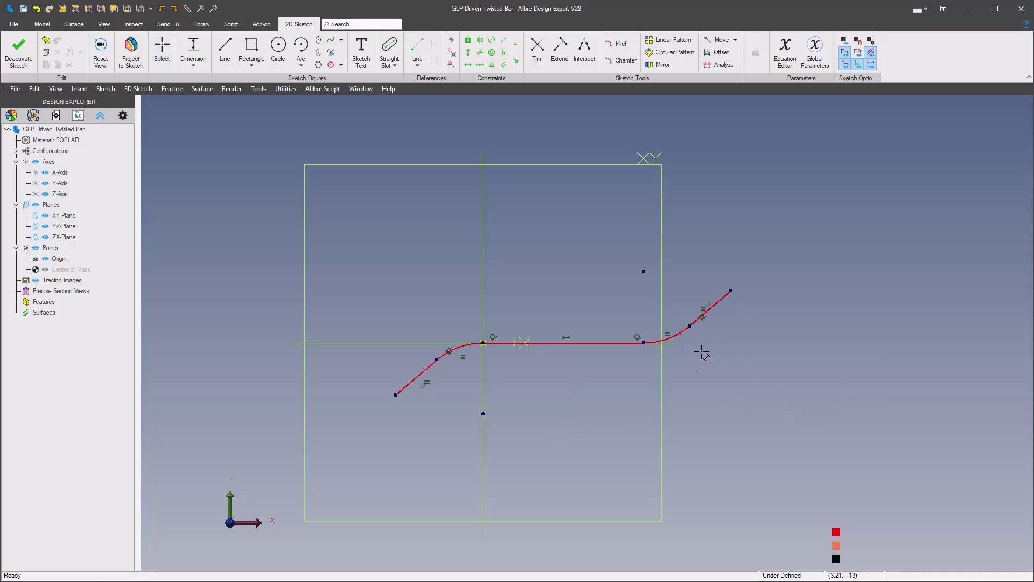
pyautogui.click(593, 342)
pyautogui.click(721, 304)
pyautogui.click(824, 293)
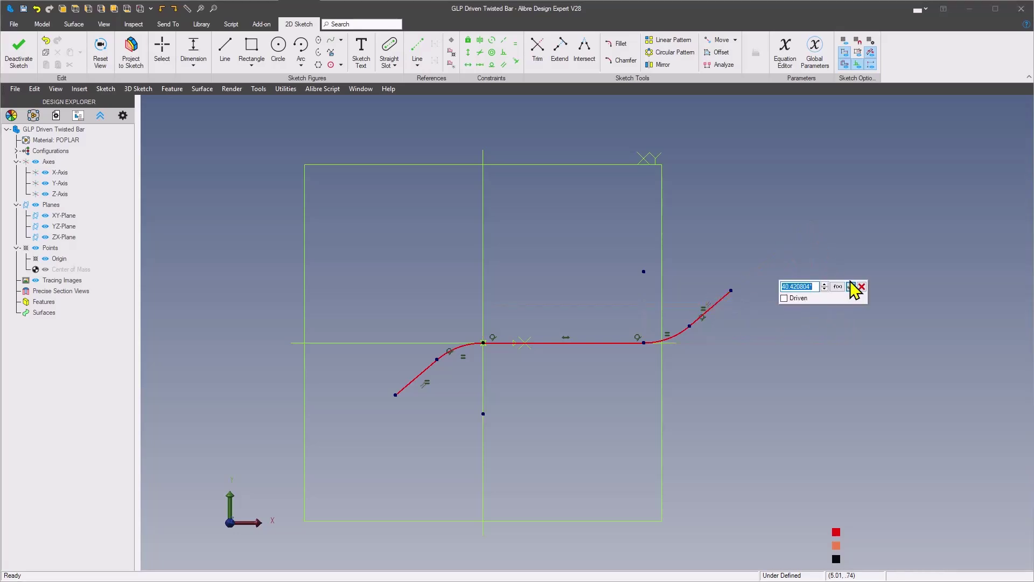
pyautogui.write('45')
pyautogui.click(852, 286)
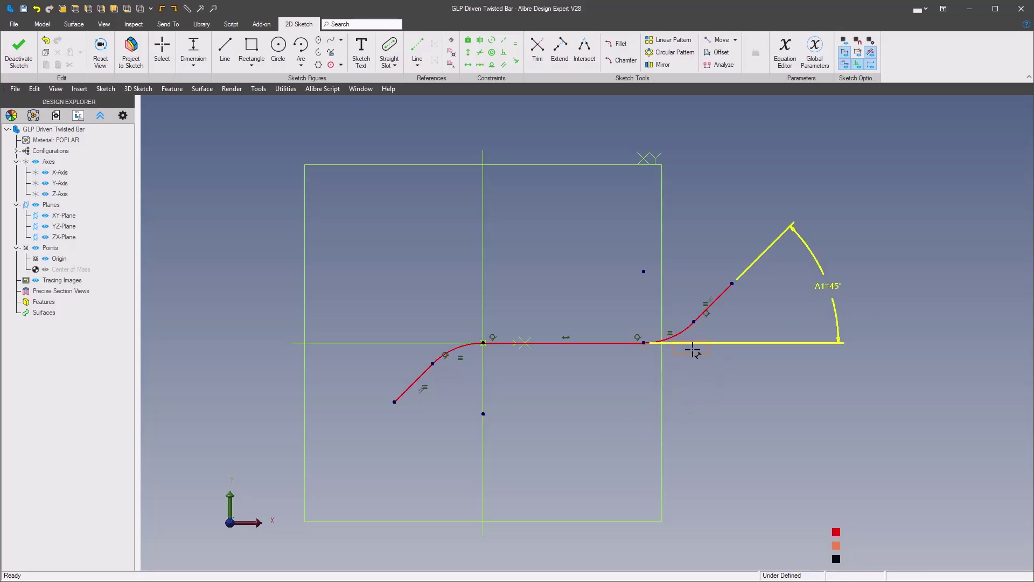
# Step: Dimension the radius of the arc beside the upper angled line at 0.5
pyautogui.click(718, 398)
pyautogui.write('0.5')
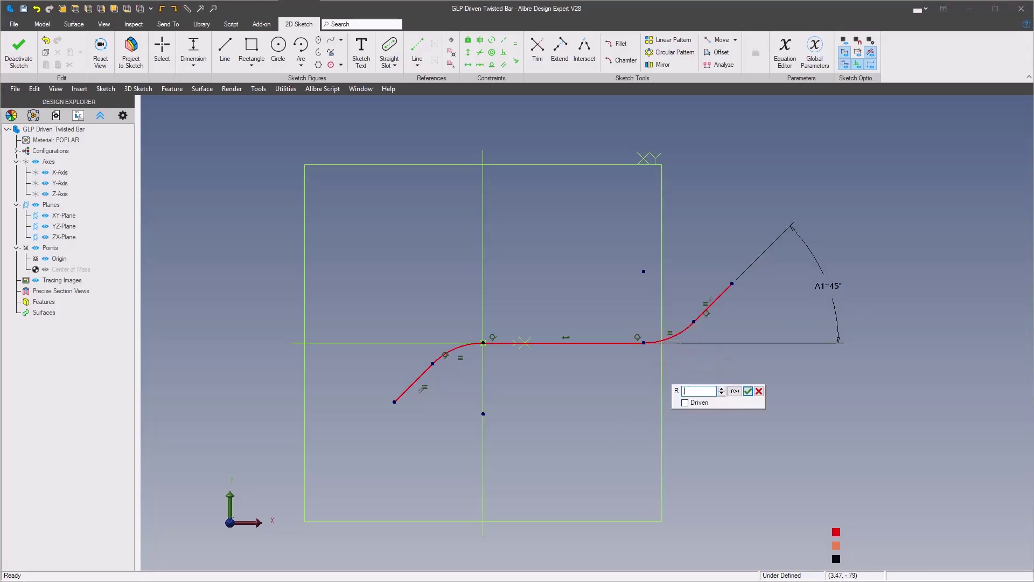
pyautogui.press('Return')
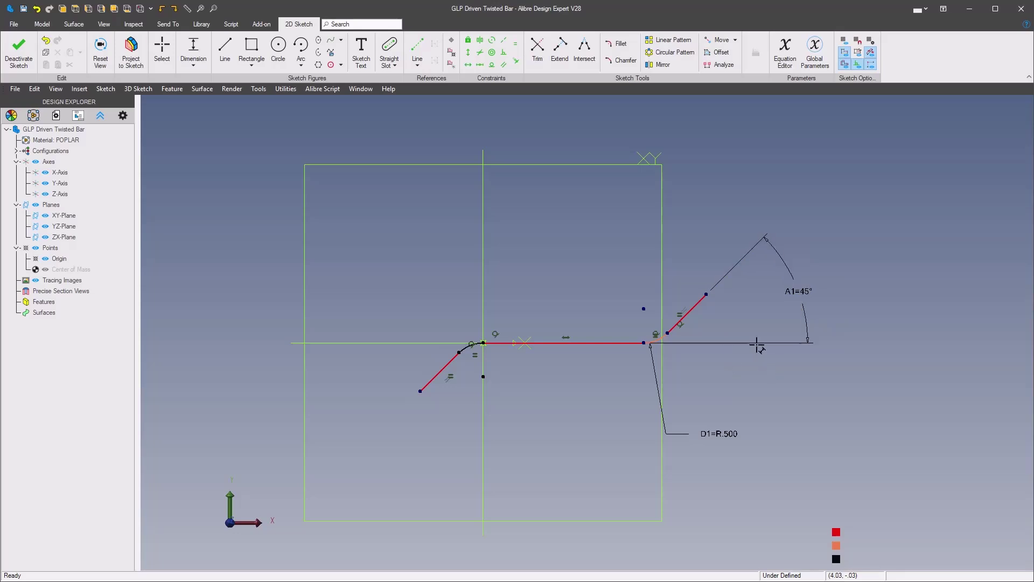
# Step: Dimension the upper angled line's length at 1
pyautogui.scroll(3, 721, 322)
pyautogui.click(660, 311)
pyautogui.click(676, 319)
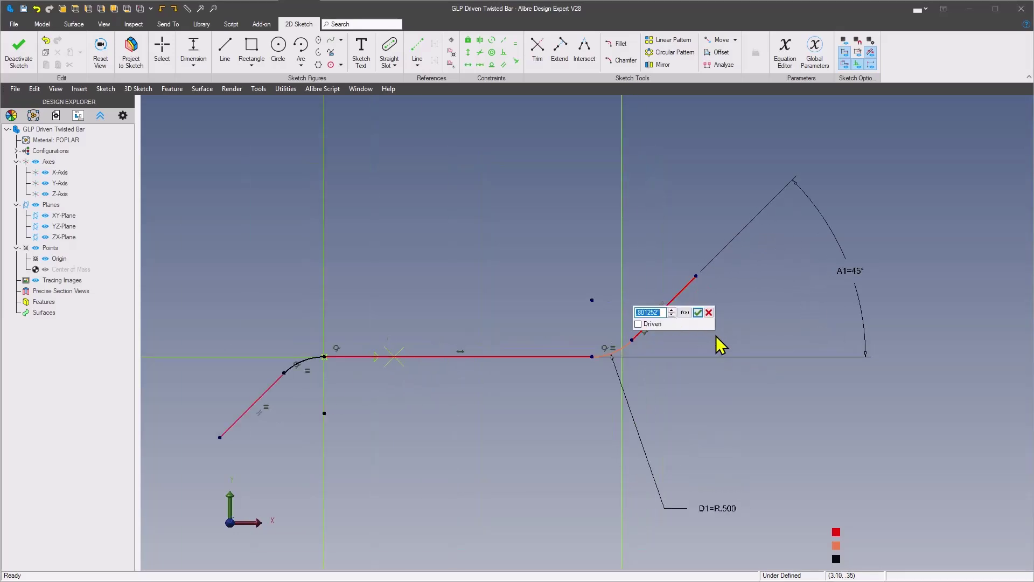
pyautogui.write('1')
pyautogui.press('Return')
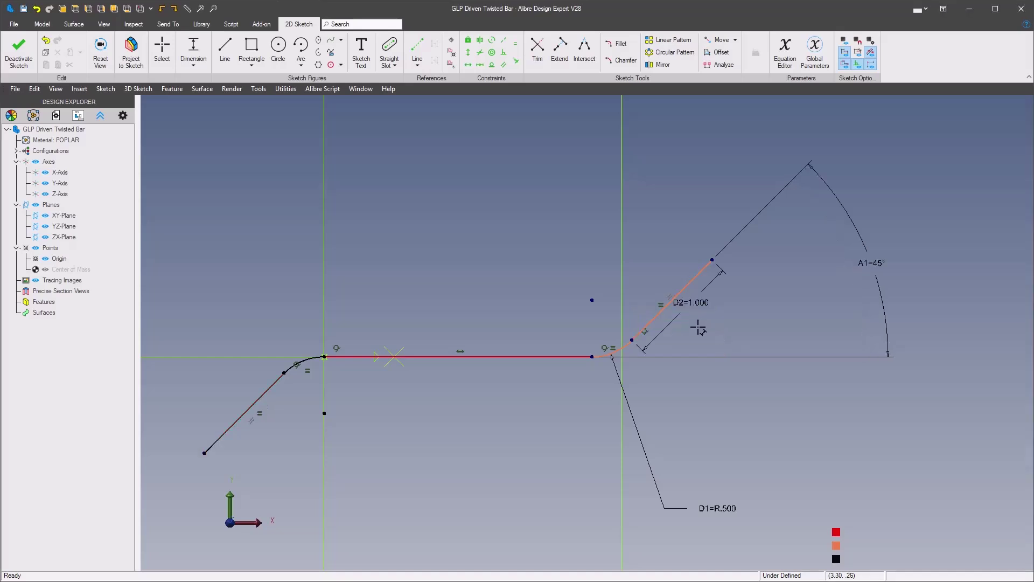
pyautogui.scroll(-2, 705, 424)
pyautogui.scroll(-1, 706, 424)
pyautogui.moveTo(572, 429); pyautogui.dragTo(577, 412, button='middle')
pyautogui.moveTo(733, 333); pyautogui.dragTo(731, 349, button='middle')
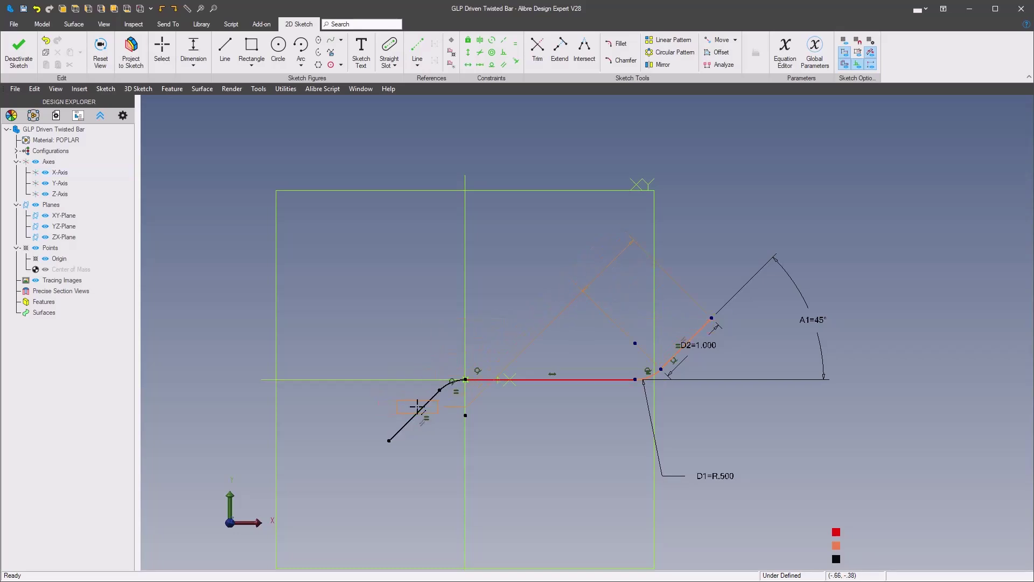
# Step: Dimension the perpendicular distance between the two parallel angled lines at 3
pyautogui.moveTo(711, 196); pyautogui.dragTo(633, 260, button='middle')
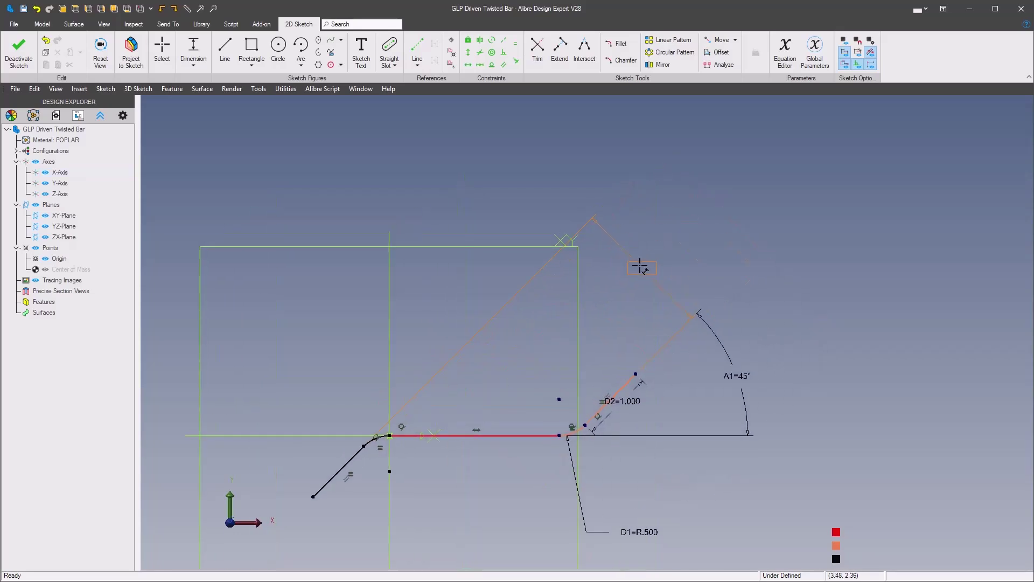
pyautogui.click(639, 265)
pyautogui.write('3')
pyautogui.press('Return')
pyautogui.scroll(-2, 580, 337)
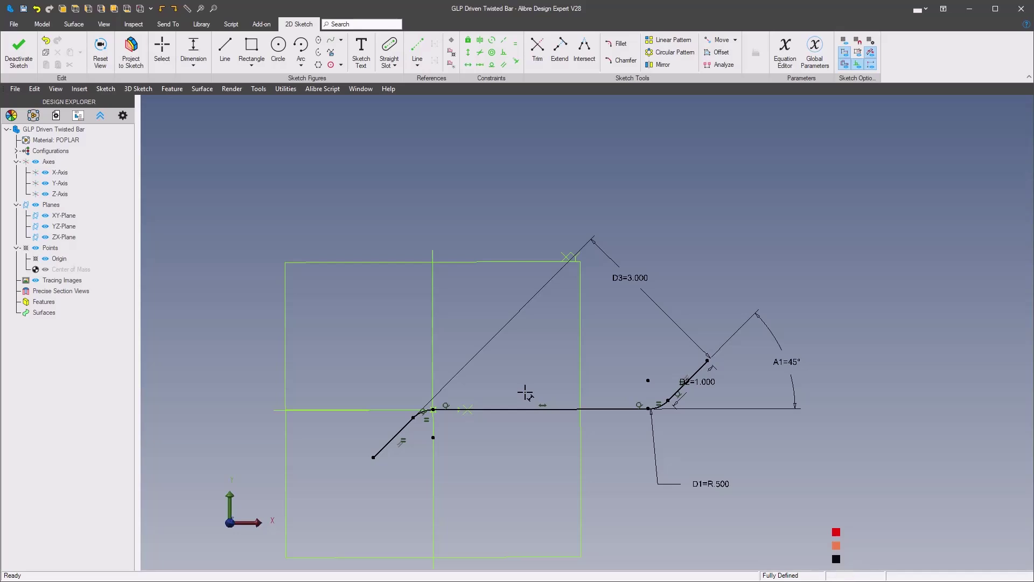
# Step: Leave the dimension command and close the line-and-arc sketch
pyautogui.rightClick(703, 446)
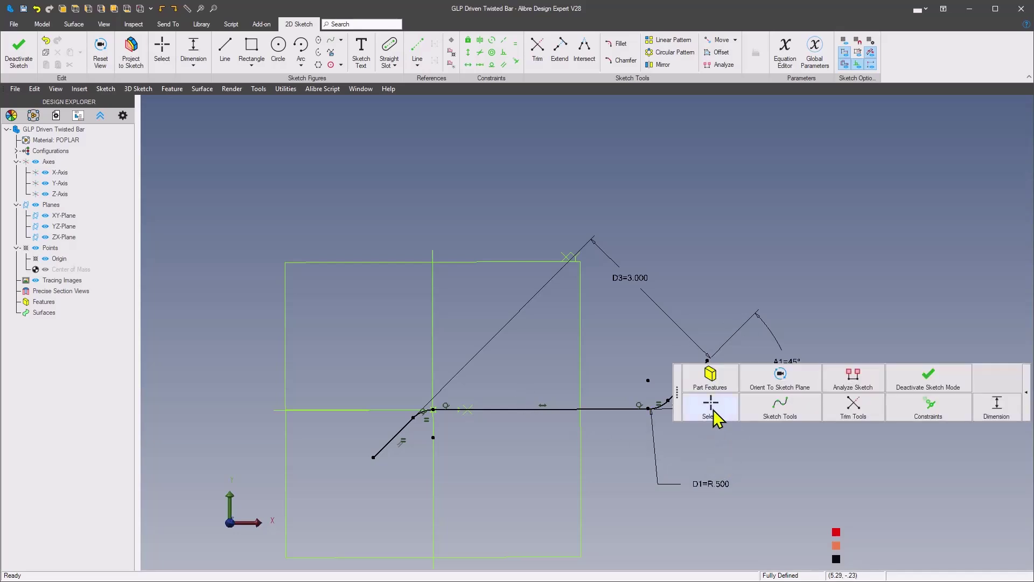
pyautogui.click(714, 412)
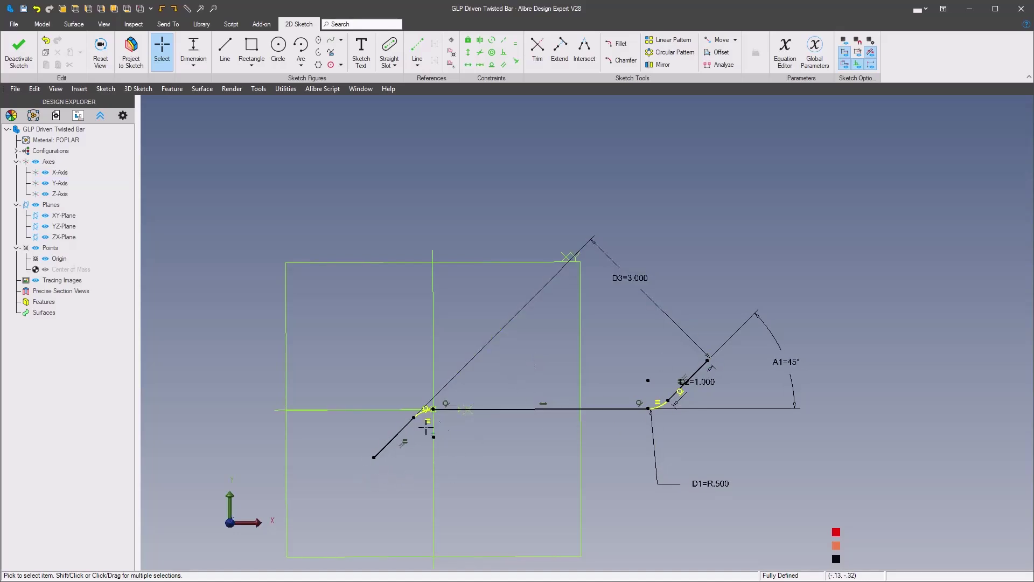
pyautogui.rightClick(358, 334)
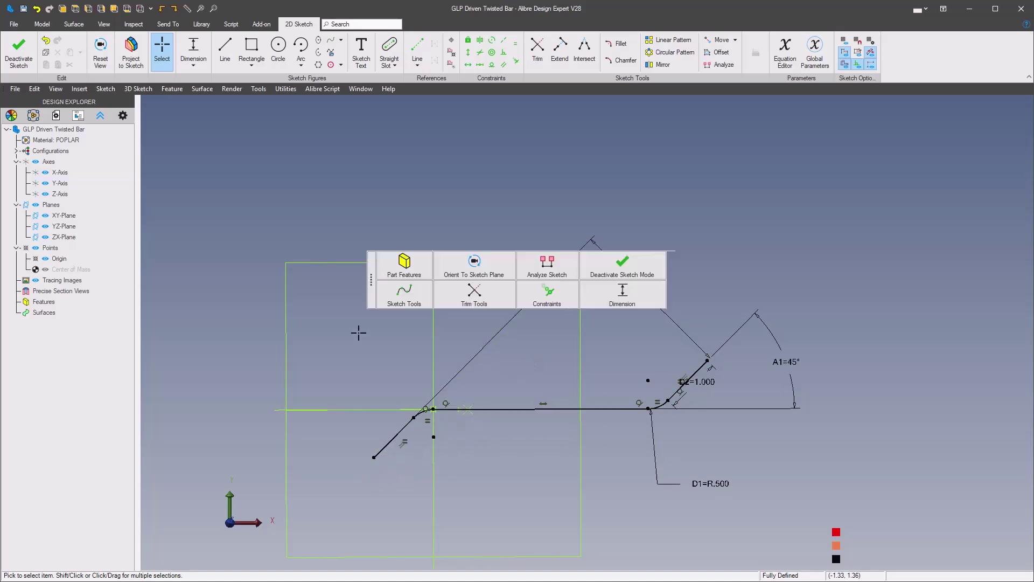
pyautogui.click(628, 273)
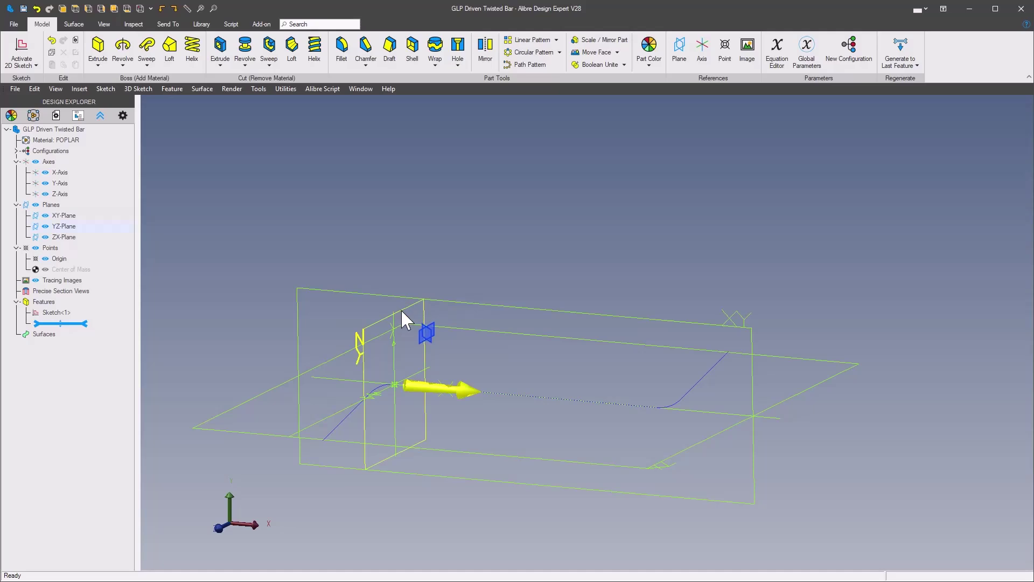
# Step: Start a sketch on the YZ plane and draw a wide, shallow rectangle just below the origin
pyautogui.rightClick(405, 308)
pyautogui.click(439, 323)
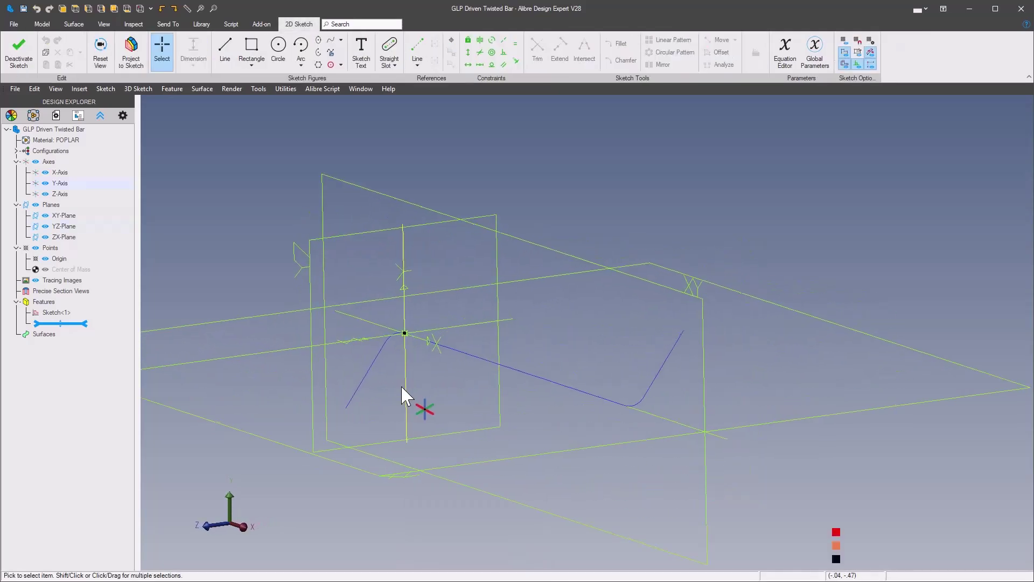
pyautogui.click(418, 372)
pyautogui.click(421, 307)
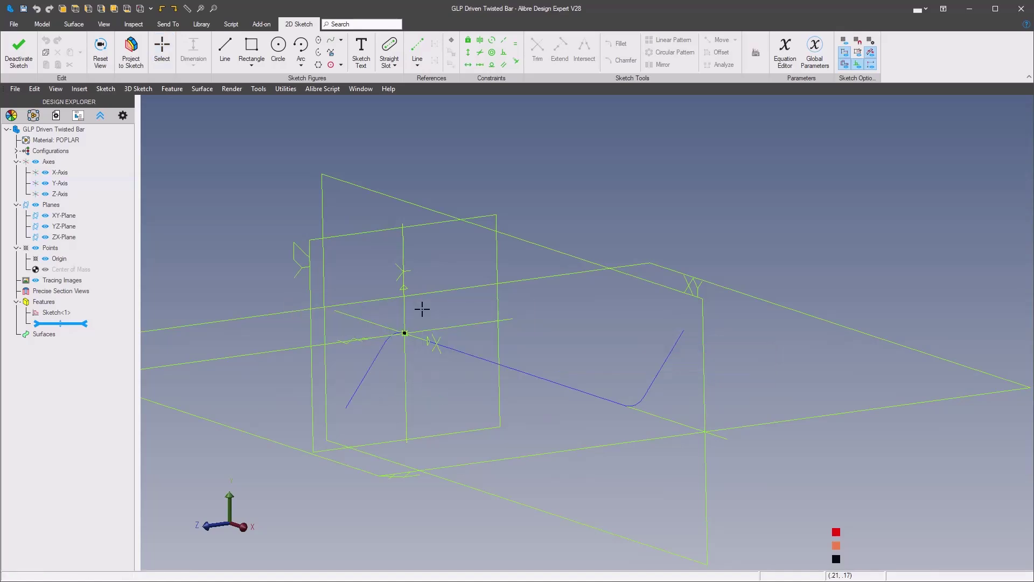
pyautogui.click(377, 401)
pyautogui.click(452, 370)
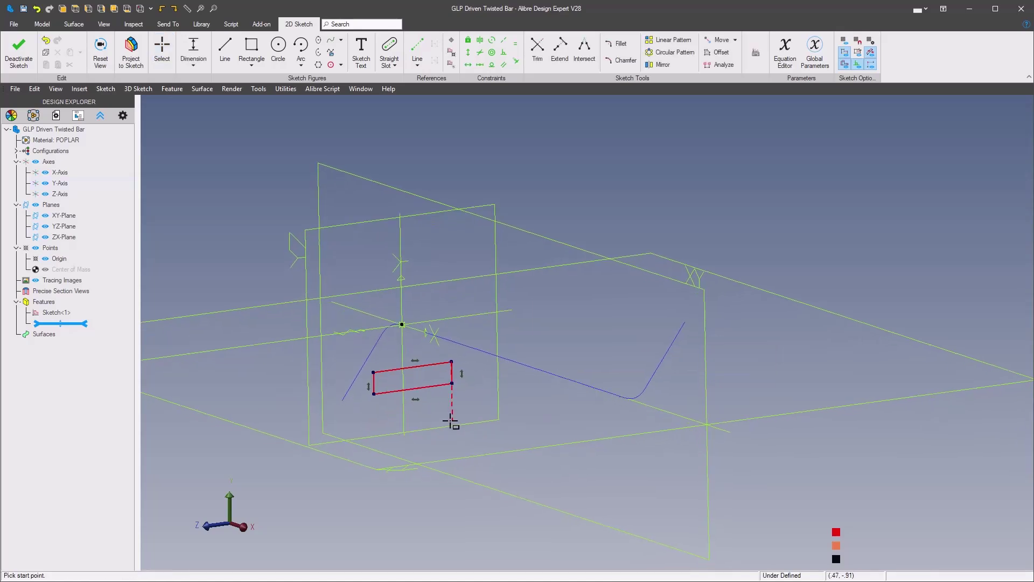
# Step: Constrain the midpoint of the rectangle's upper edge to the origin
pyautogui.click(710, 378)
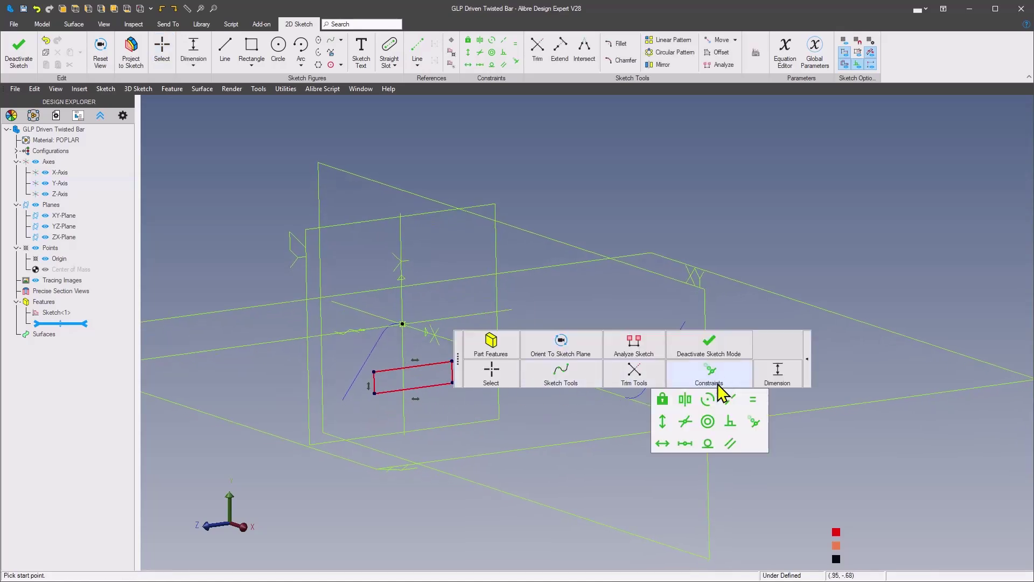
pyautogui.click(685, 444)
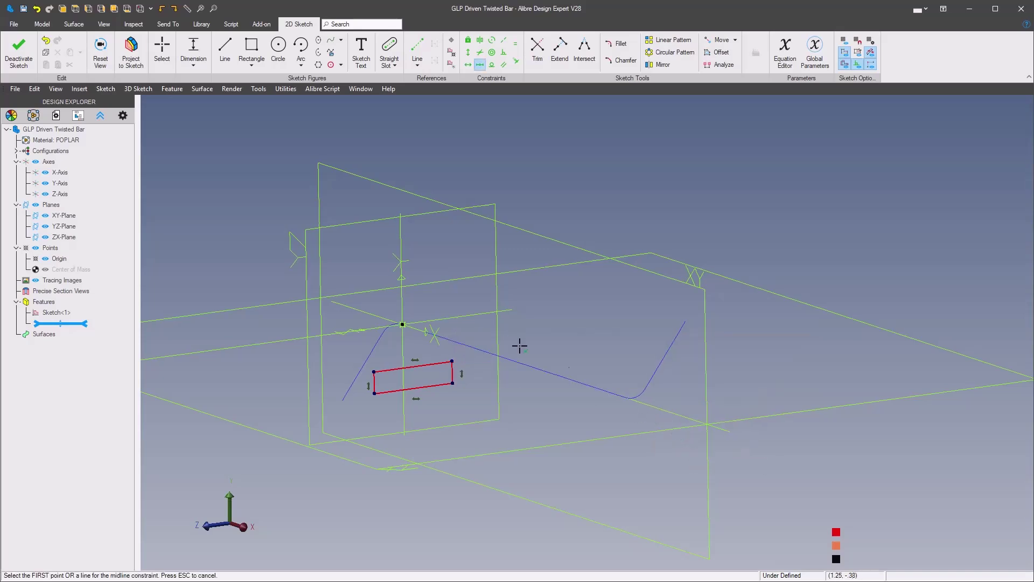
pyautogui.click(430, 365)
pyautogui.click(403, 324)
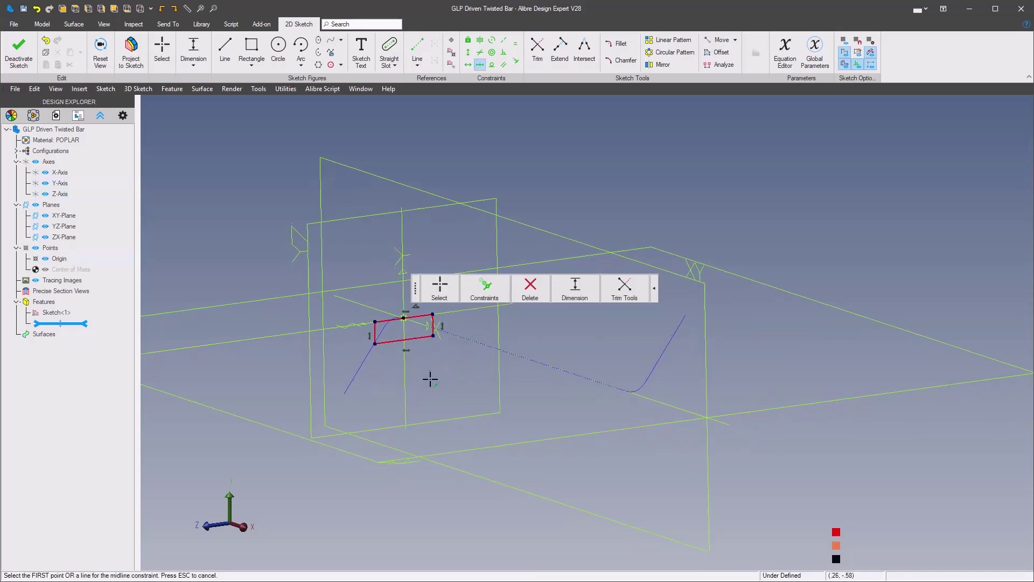
# Step: Dimension the rectangle's lower edge at 1
pyautogui.click(778, 346)
pyautogui.scroll(5, 543, 406)
pyautogui.click(386, 394)
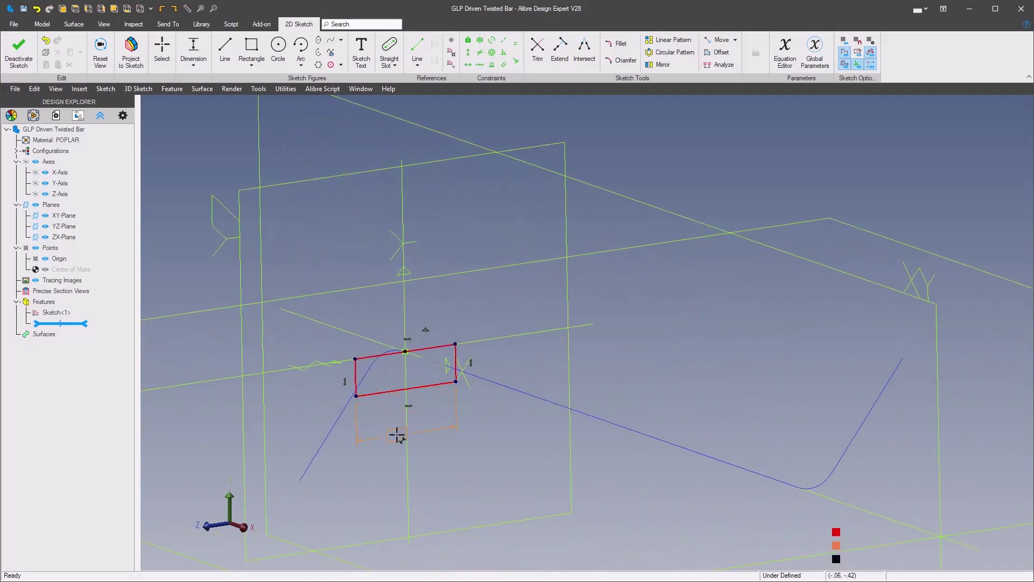
pyautogui.click(405, 442)
pyautogui.press('Escape')
pyautogui.click(423, 386)
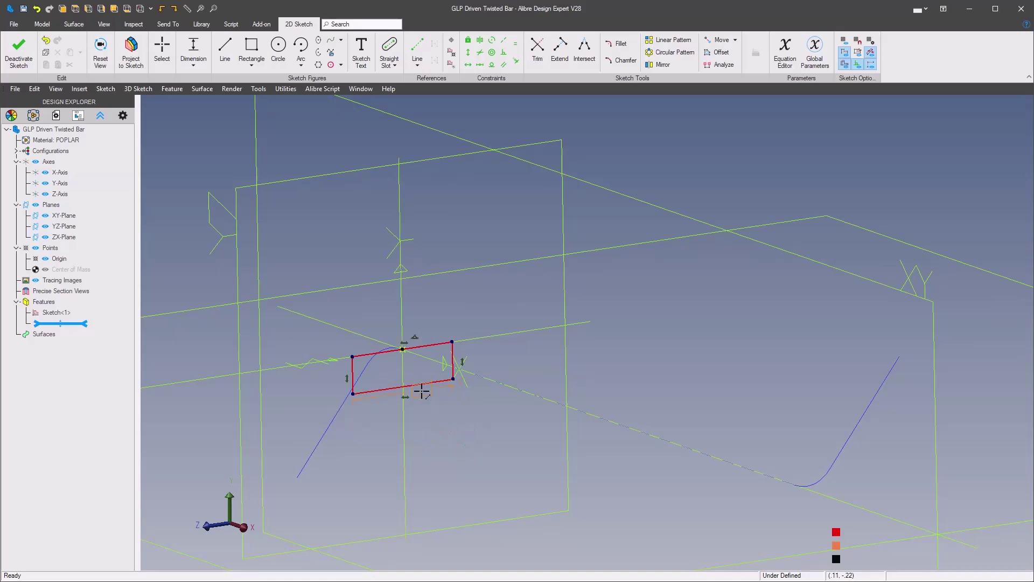
pyautogui.click(426, 429)
pyautogui.write('1')
pyautogui.press('Return')
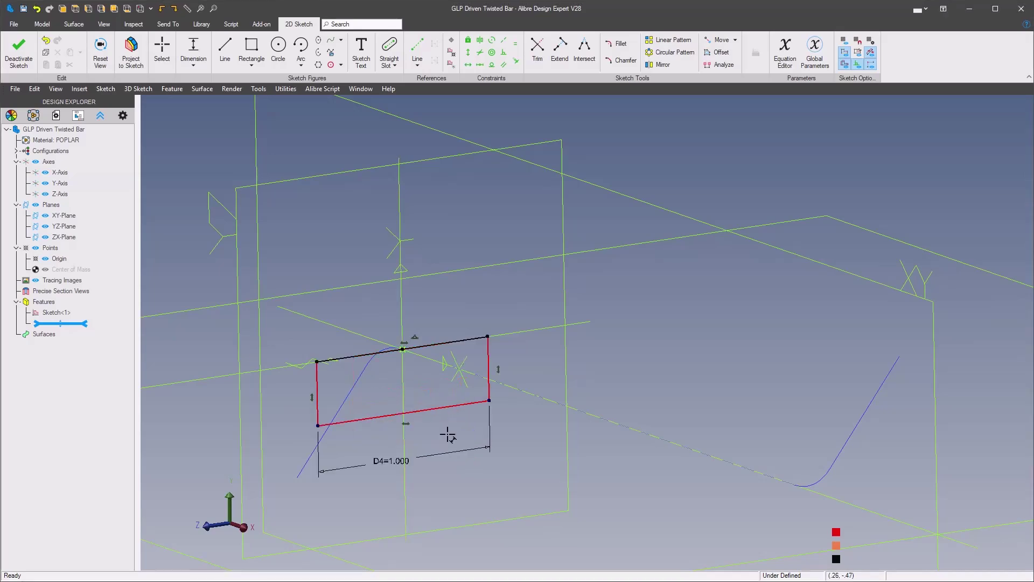
# Step: Dimension the rectangle's height at .125
pyautogui.click(361, 358)
pyautogui.click(294, 403)
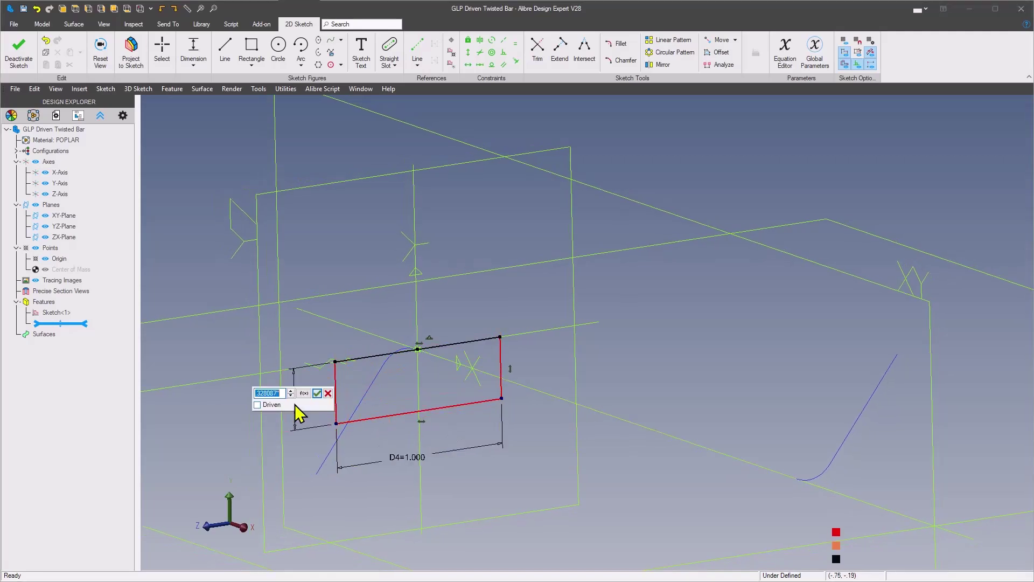
pyautogui.write('.1')
pyautogui.press('Return')
pyautogui.scroll(-5, 296, 404)
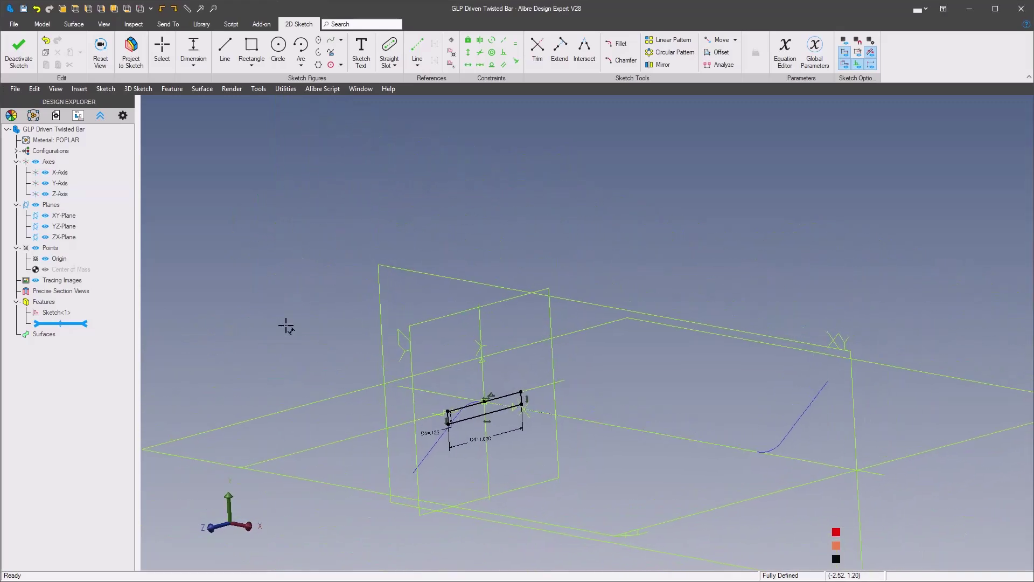
pyautogui.rightClick(293, 318)
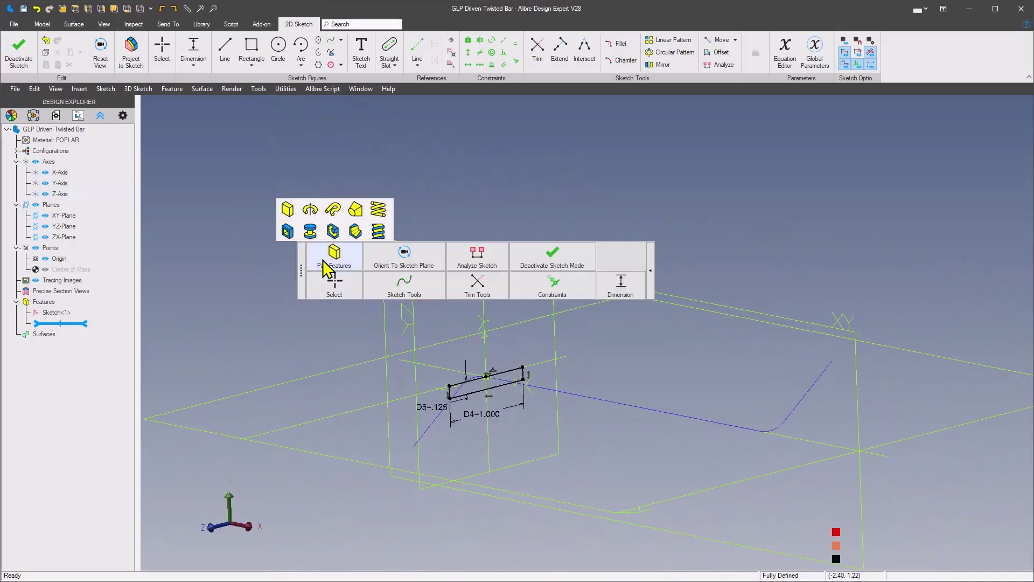
pyautogui.click(377, 212)
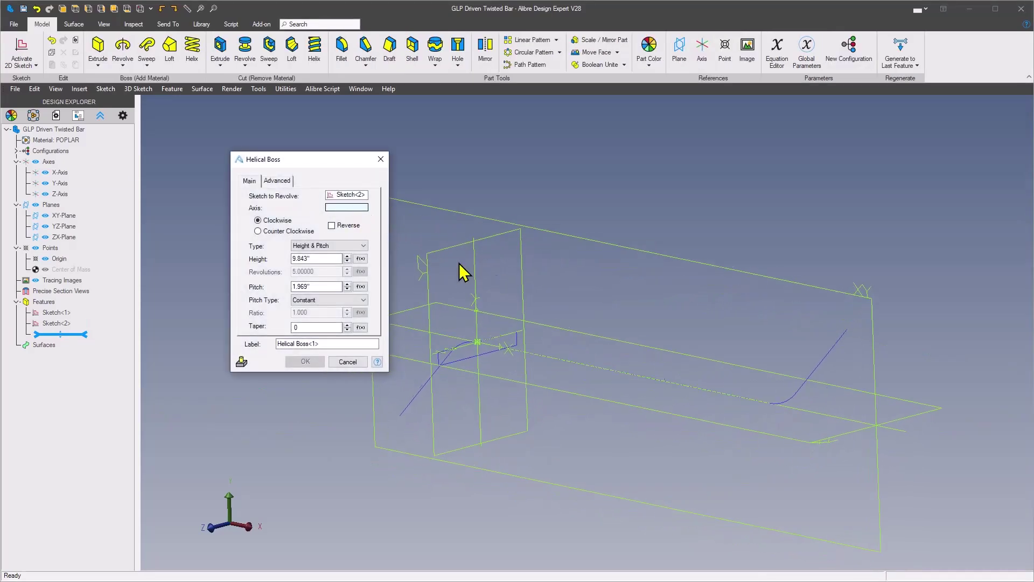
pyautogui.click(483, 321)
pyautogui.scroll(4, 482, 322)
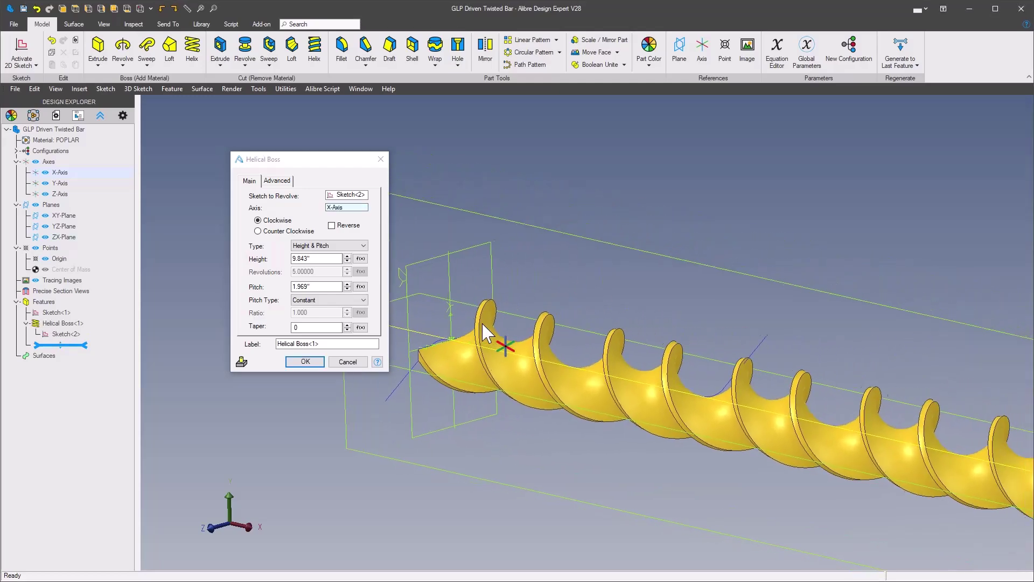
pyautogui.scroll(-3, 482, 323)
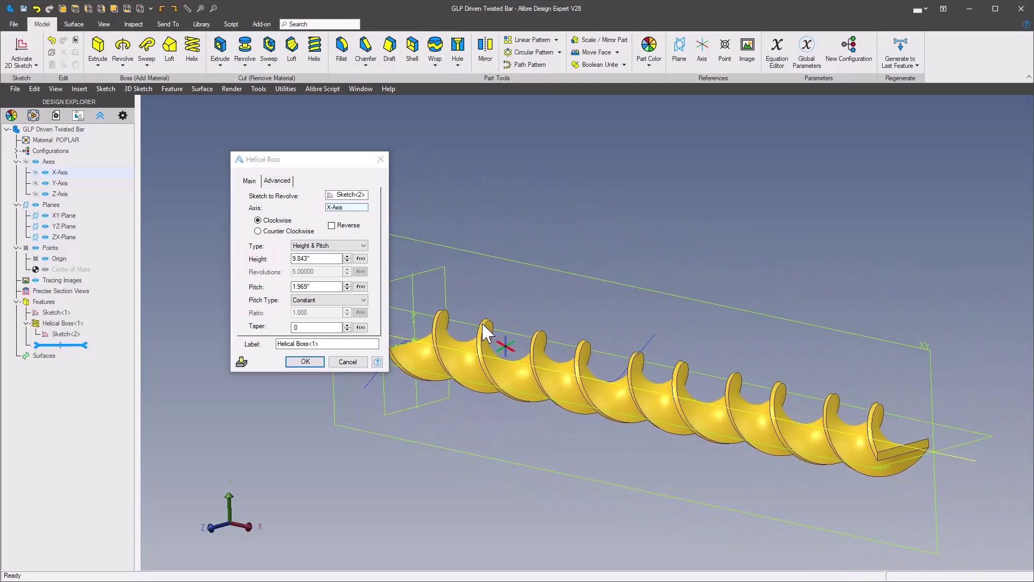
pyautogui.click(341, 246)
pyautogui.click(355, 255)
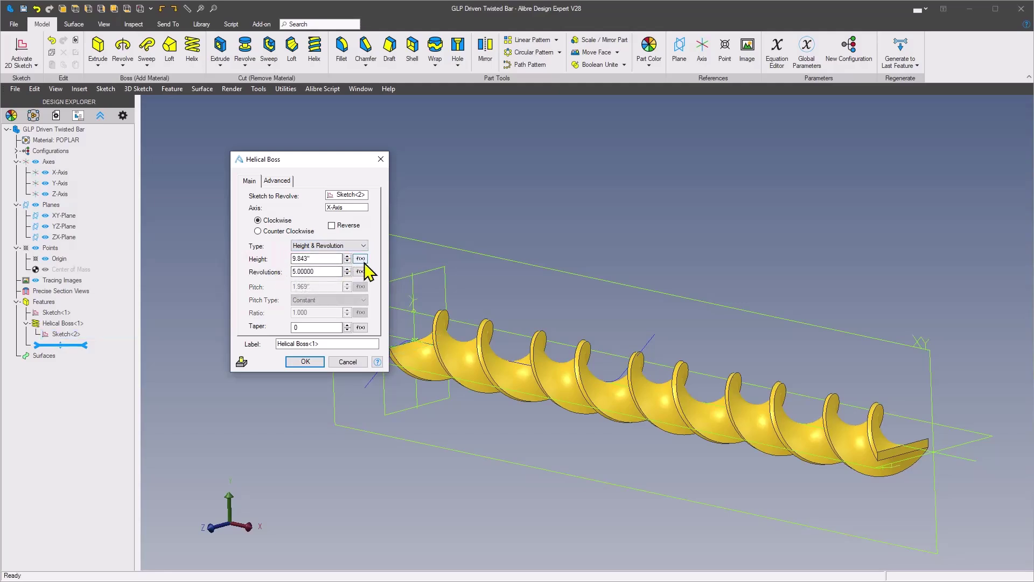
pyautogui.click(351, 365)
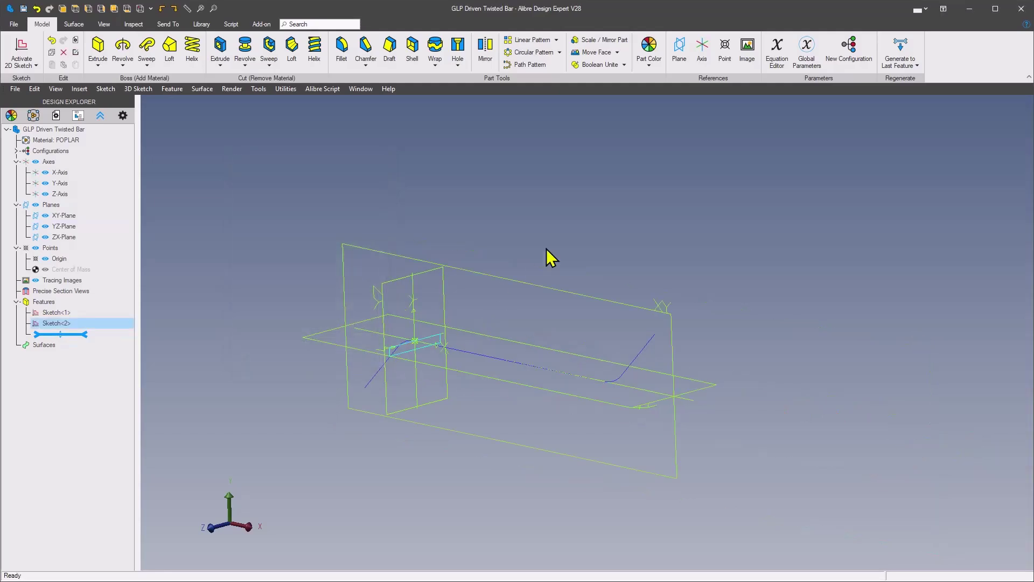
# Step: Reopen the line-and-arc sketch and add a driven length dimension to the horizontal line, stored as a parameter
pyautogui.rightClick(56, 322)
pyautogui.click(86, 338)
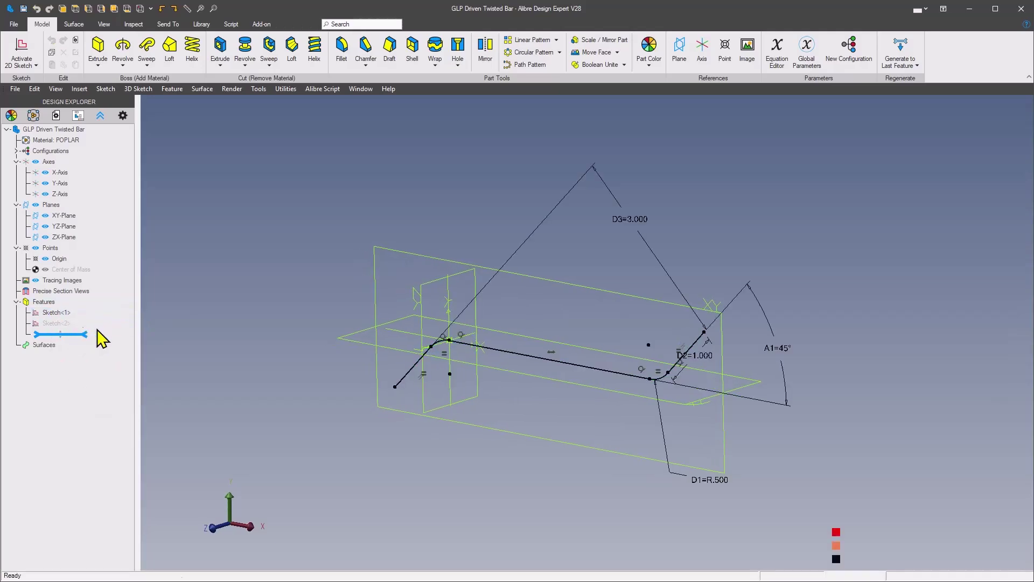
pyautogui.rightClick(545, 444)
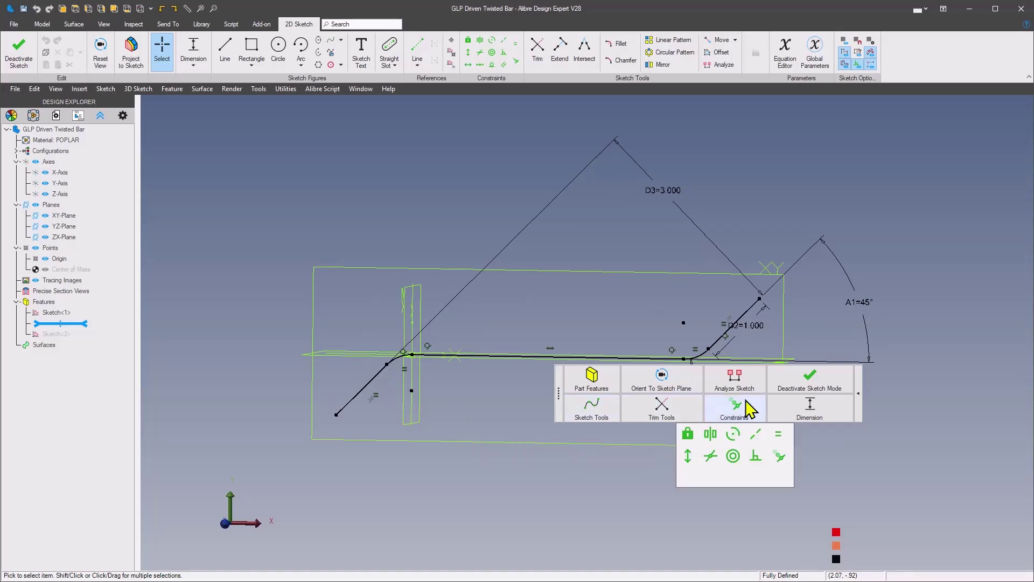
pyautogui.click(807, 409)
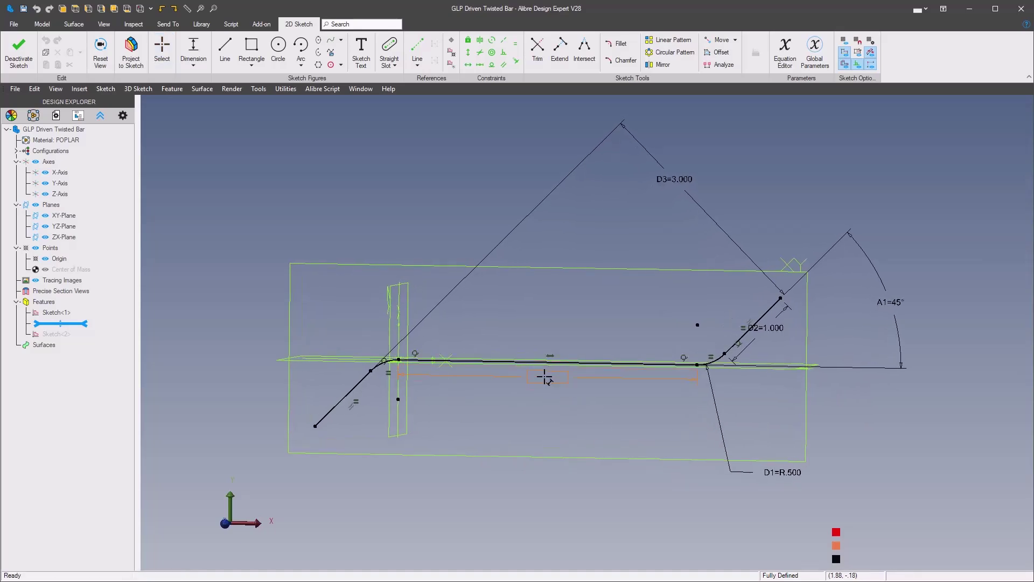
pyautogui.click(542, 393)
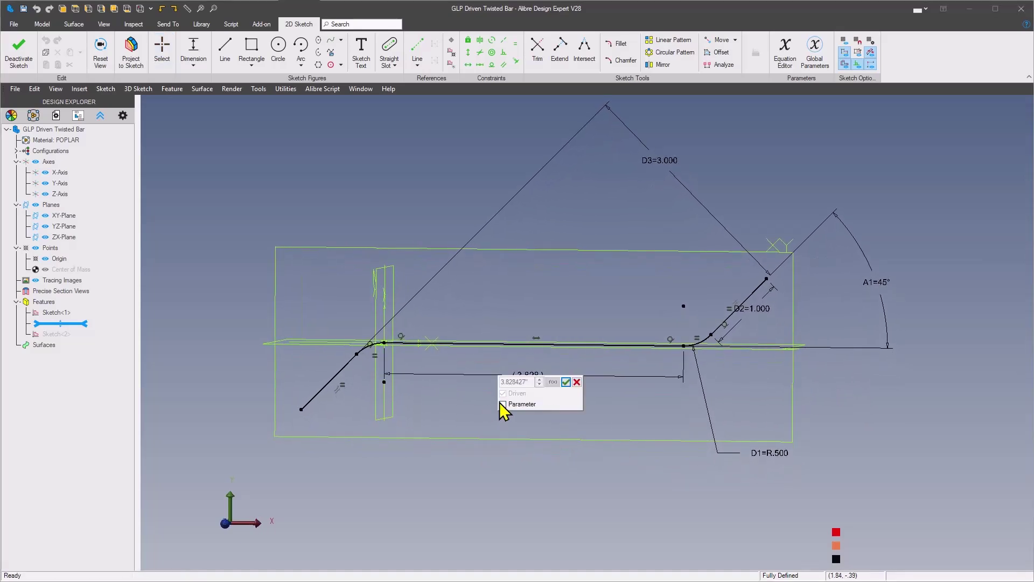
pyautogui.click(565, 382)
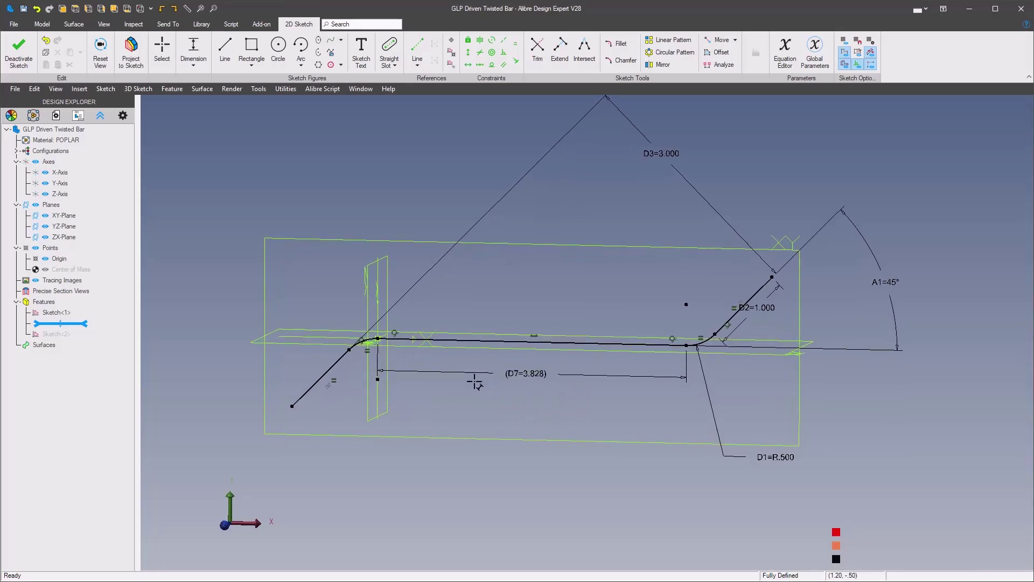
# Step: Close the line-and-arc sketch and roll the feature history forward past the rectangle sketch
pyautogui.moveTo(475, 383); pyautogui.dragTo(478, 385, button='middle')
pyautogui.moveTo(533, 410)
pyautogui.mouseDown(button='middle')
pyautogui.moveTo(342, 350)
pyautogui.moveTo(296, 293)
pyautogui.mouseUp(button='middle')
pyautogui.press('space')
pyautogui.click(561, 227)
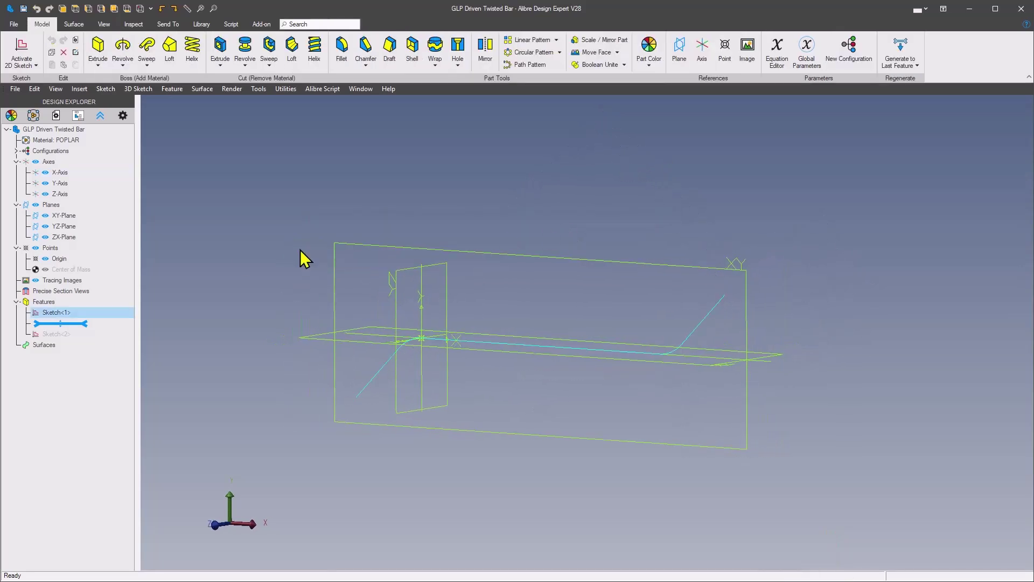
pyautogui.moveTo(86, 326); pyautogui.dragTo(85, 338)
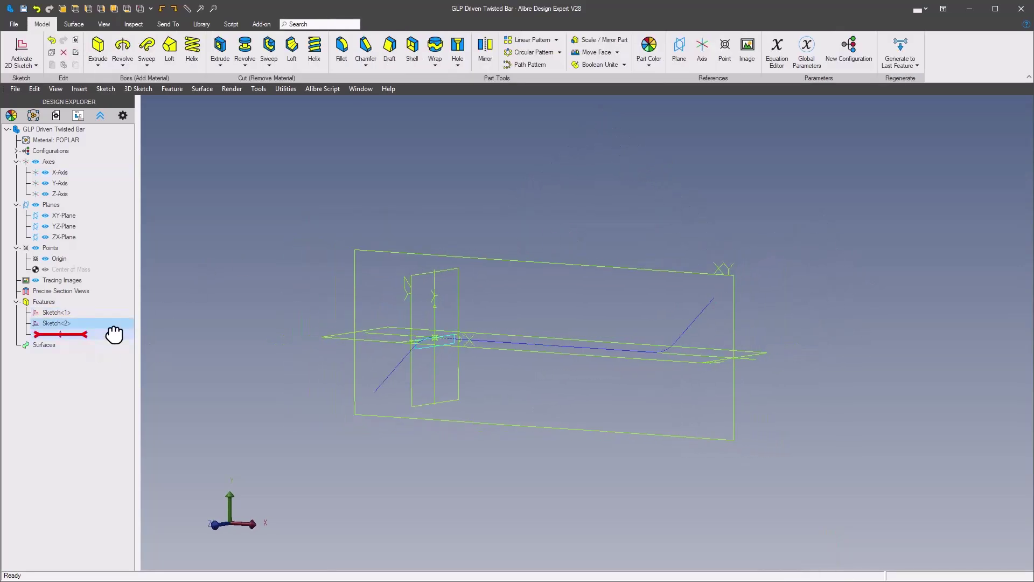
# Step: Start a helical boss from the rectangle sketch about the X-axis, defined by height and revolution, with .5 revolutions
pyautogui.rightClick(47, 324)
pyautogui.click(71, 331)
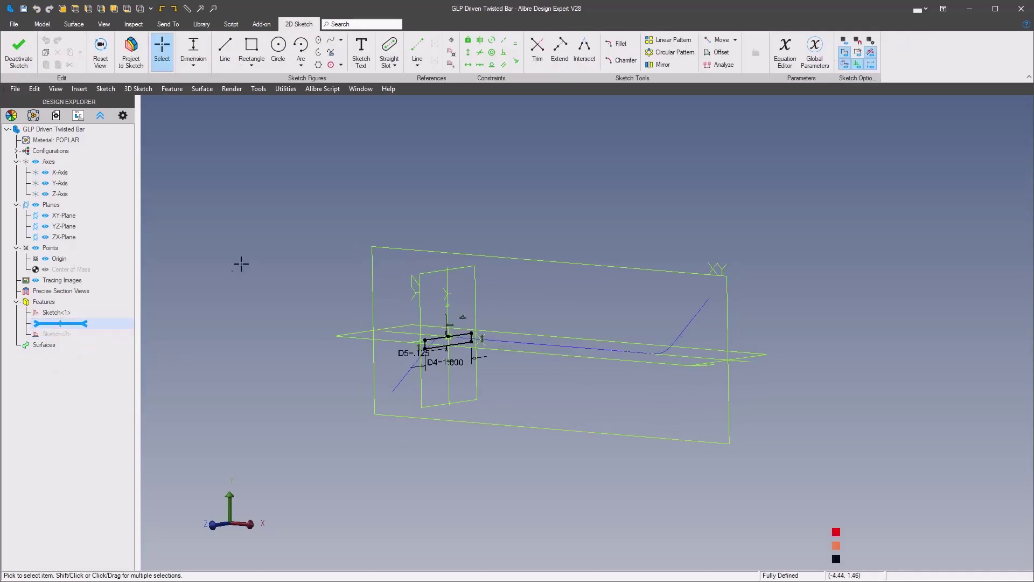
pyautogui.press('space')
pyautogui.moveTo(278, 207)
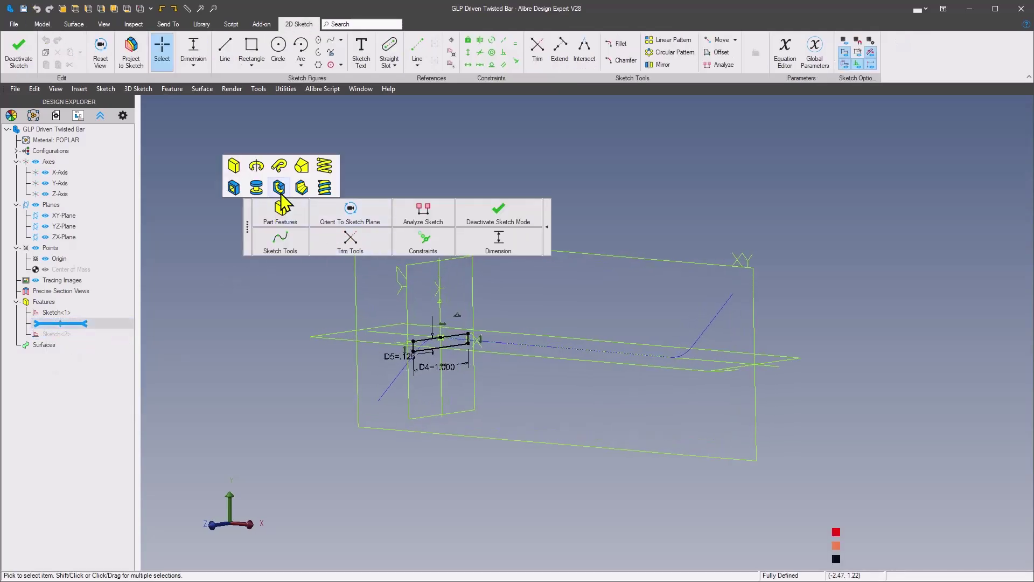
pyautogui.click(325, 169)
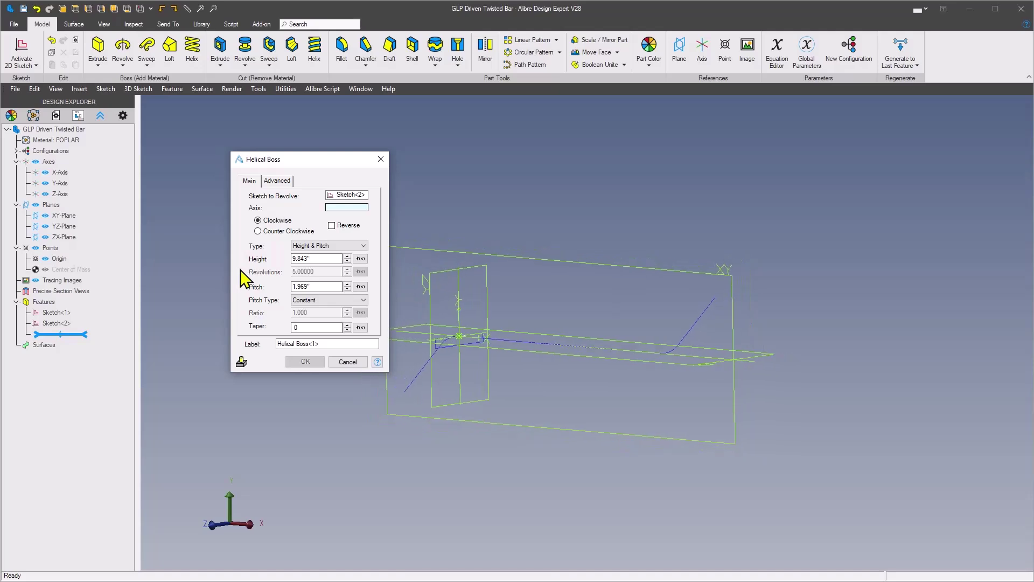
pyautogui.click(724, 351)
pyautogui.click(331, 246)
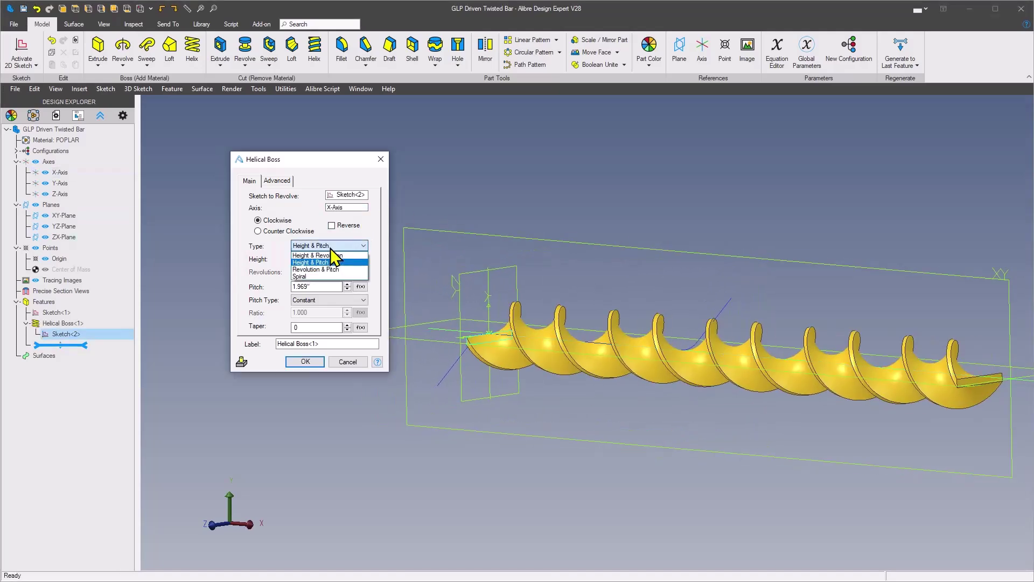
pyautogui.click(351, 263)
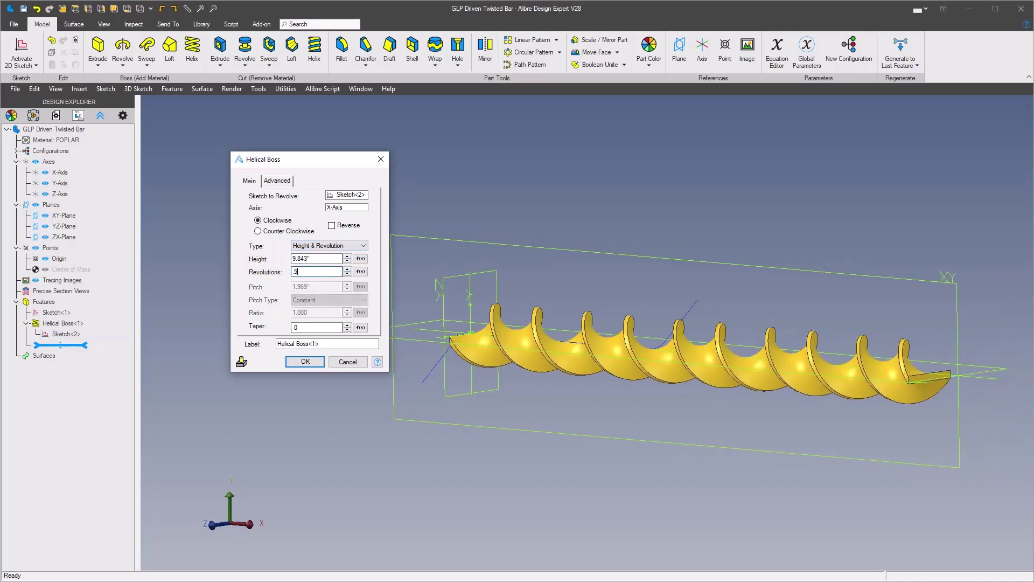
pyautogui.press('Tab')
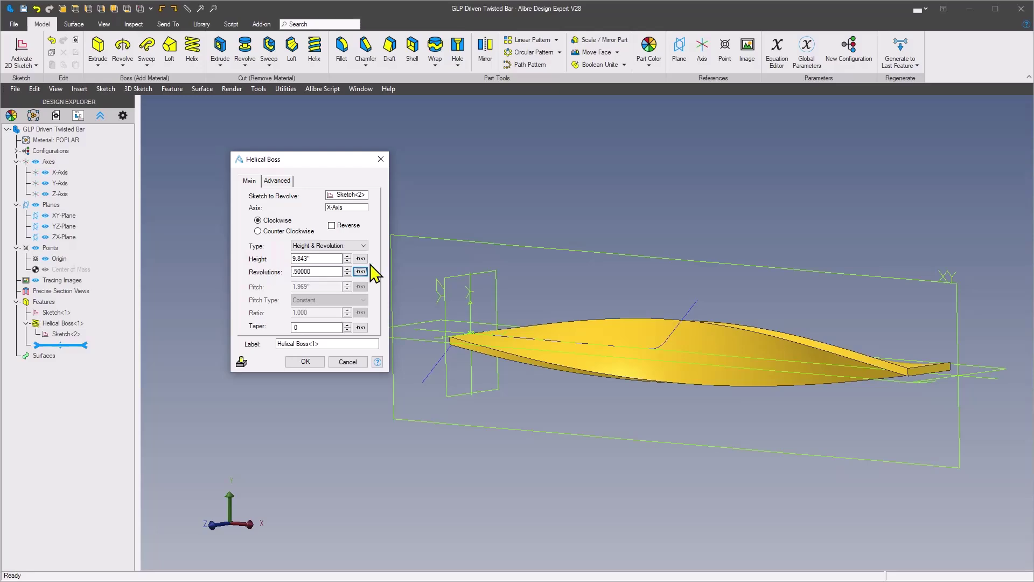
# Step: Link the helical boss height to the driven dimension parameter D7 and create the boss
pyautogui.click(360, 259)
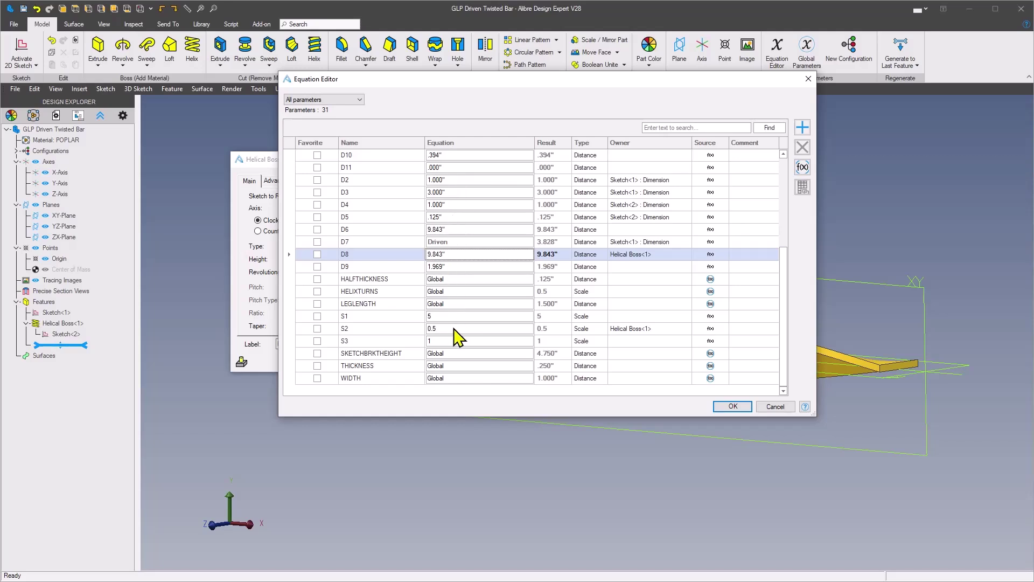
pyautogui.scroll(4, 455, 351)
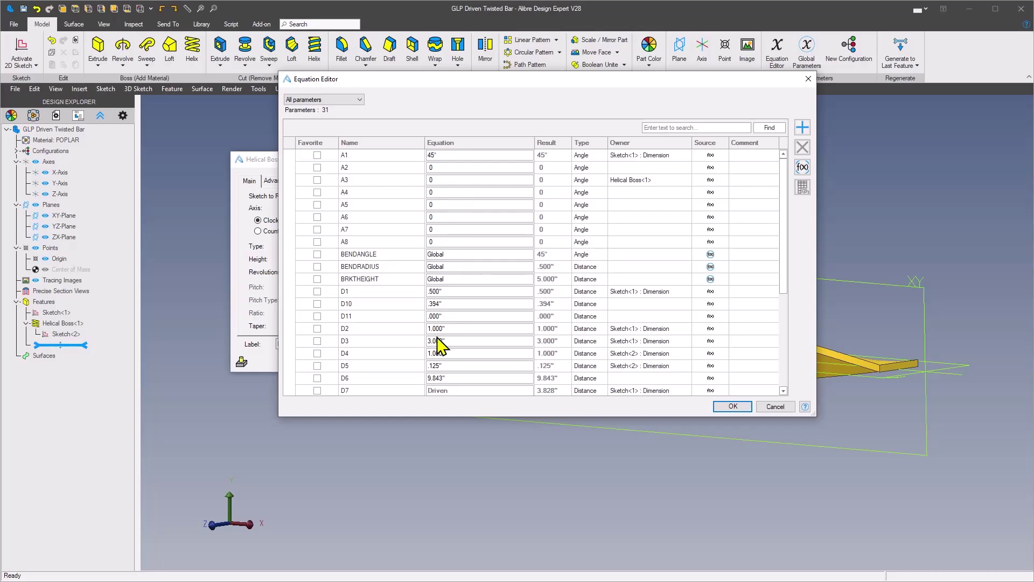
pyautogui.click(346, 392)
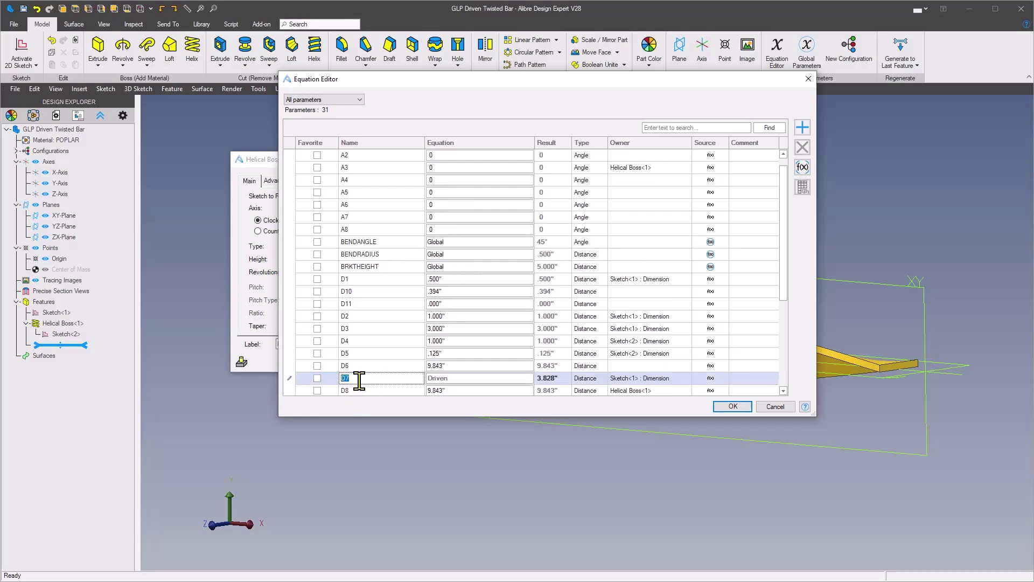
pyautogui.click(733, 406)
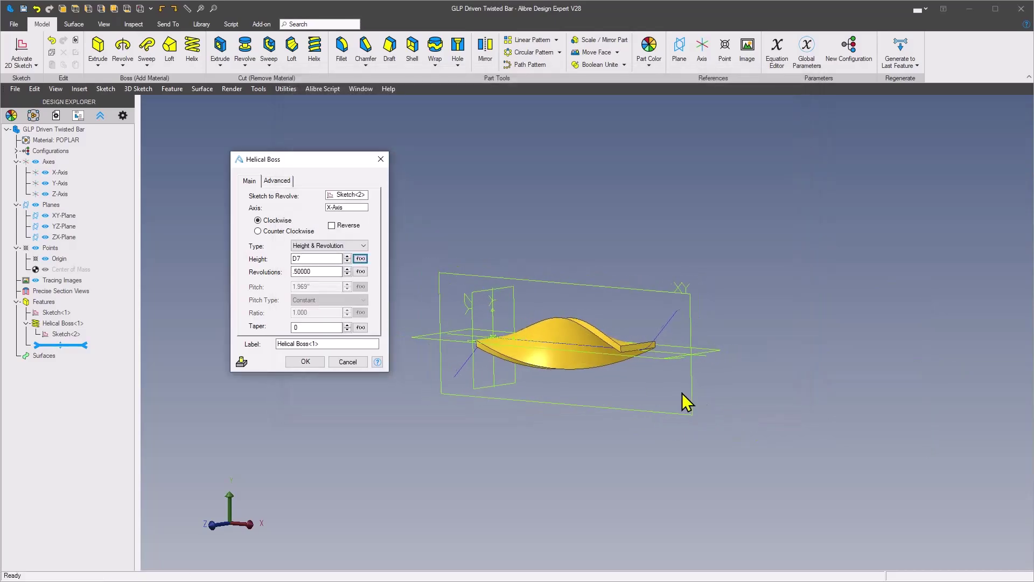
pyautogui.click(305, 362)
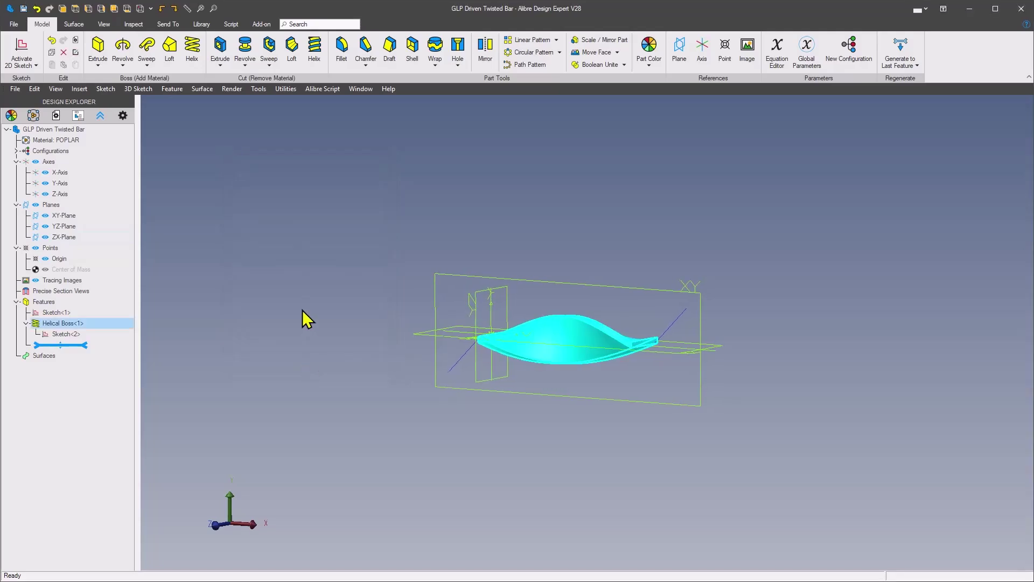
# Step: Circular-pattern the helical boss about the X-axis with 2 instances equally spaced around the full circle
pyautogui.moveTo(253, 269); pyautogui.dragTo(561, 106, button='middle')
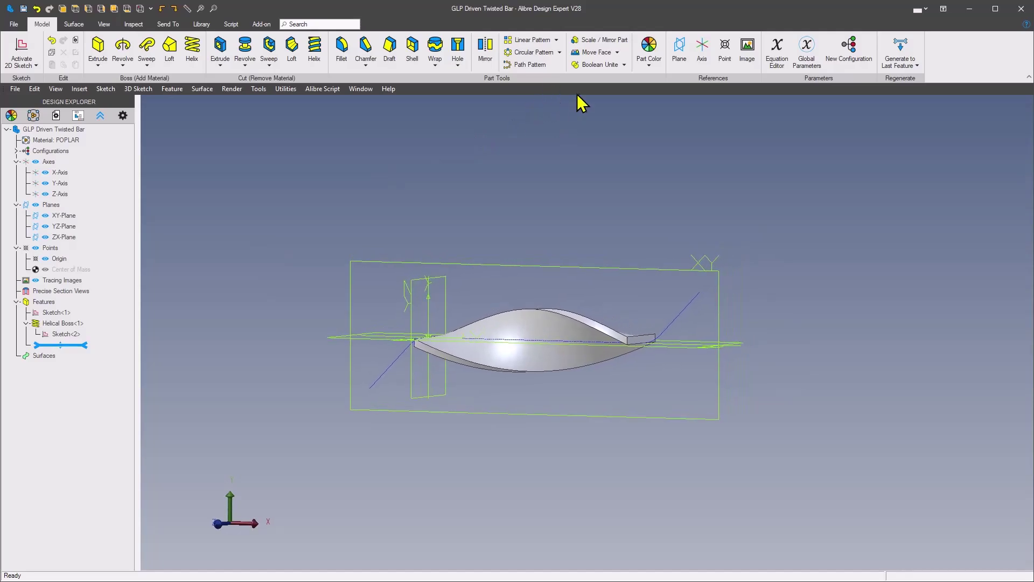
pyautogui.click(535, 53)
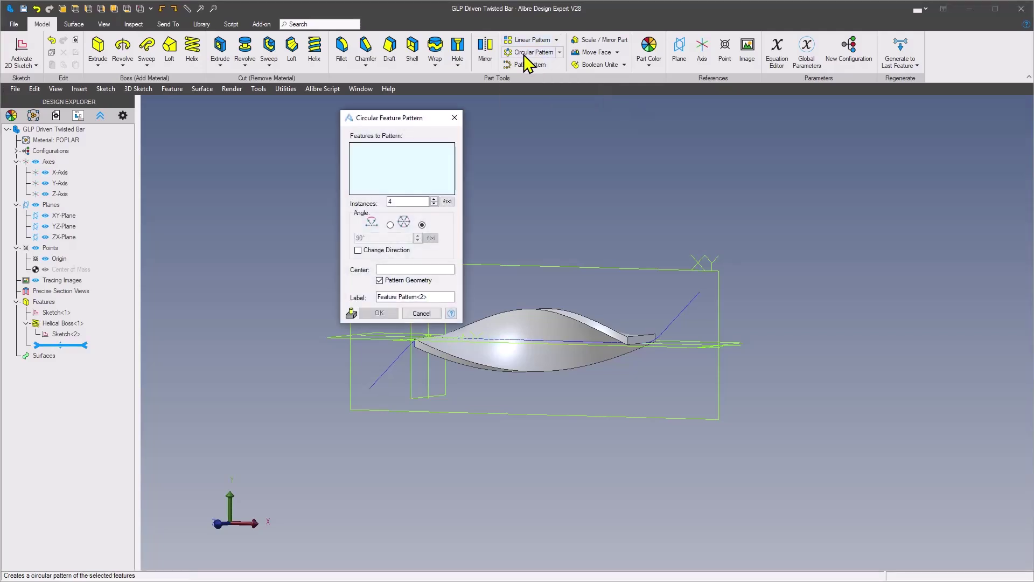
pyautogui.click(537, 321)
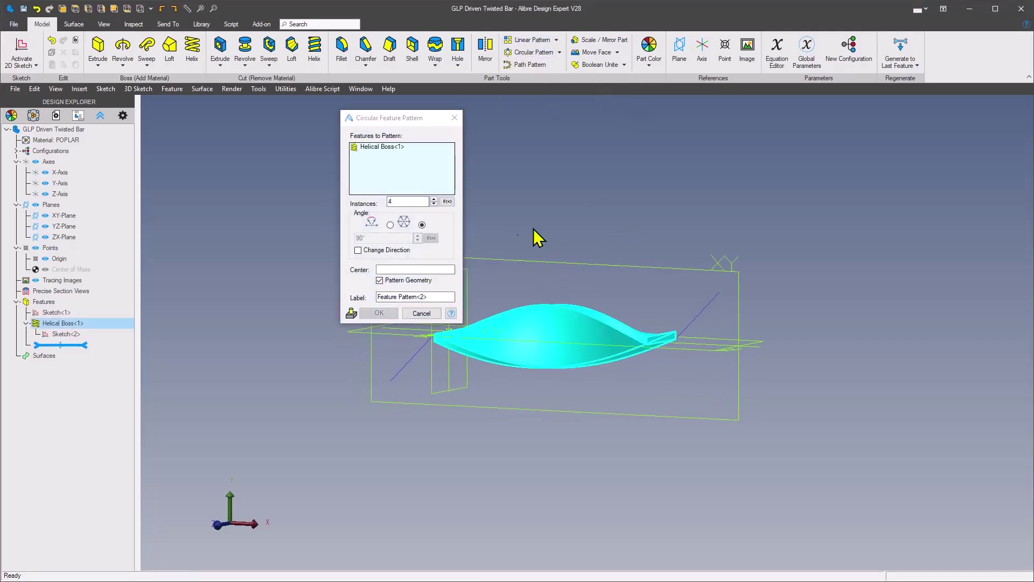
pyautogui.click(434, 204)
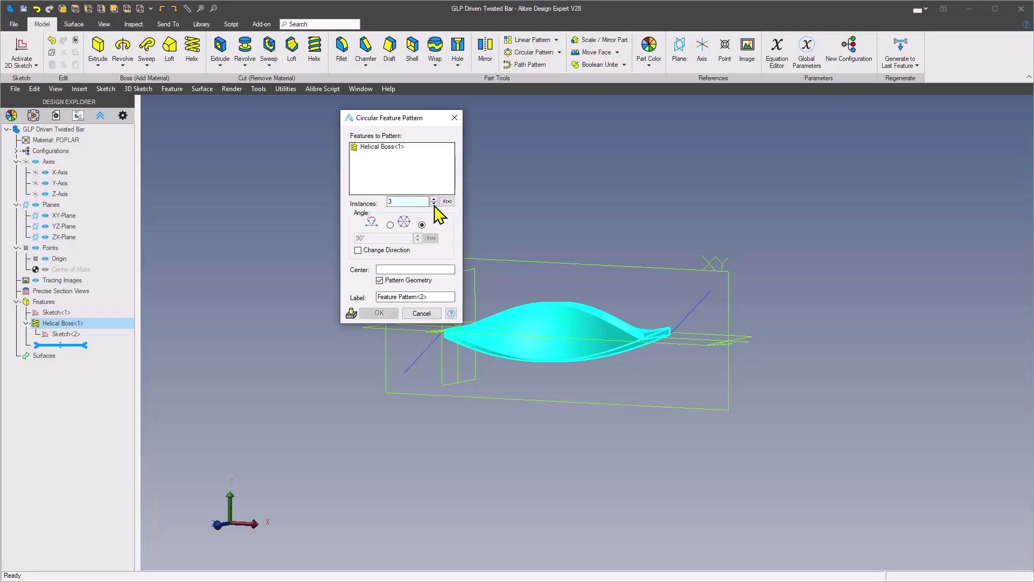
pyautogui.click(432, 270)
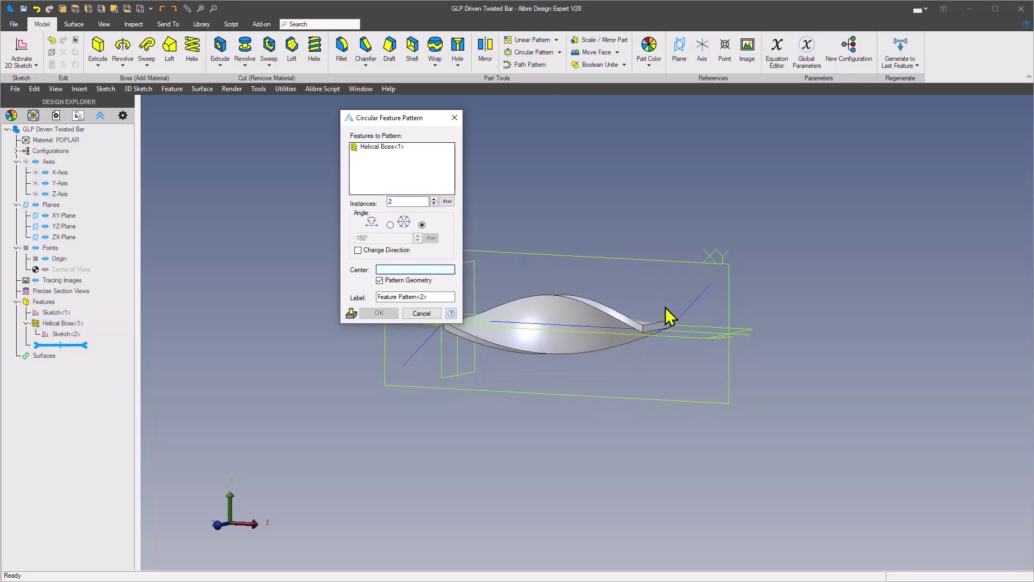
pyautogui.click(685, 329)
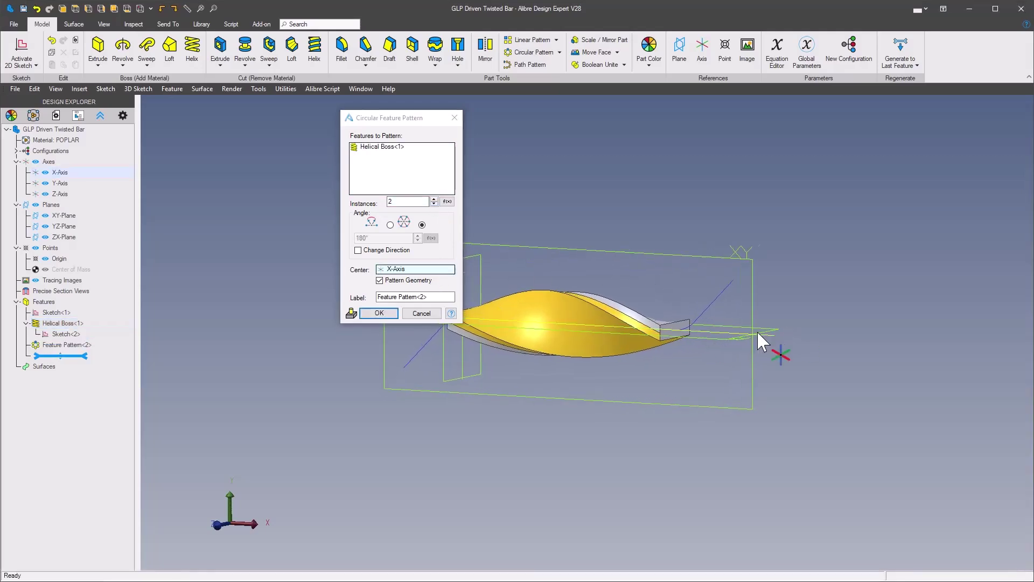
pyautogui.click(371, 313)
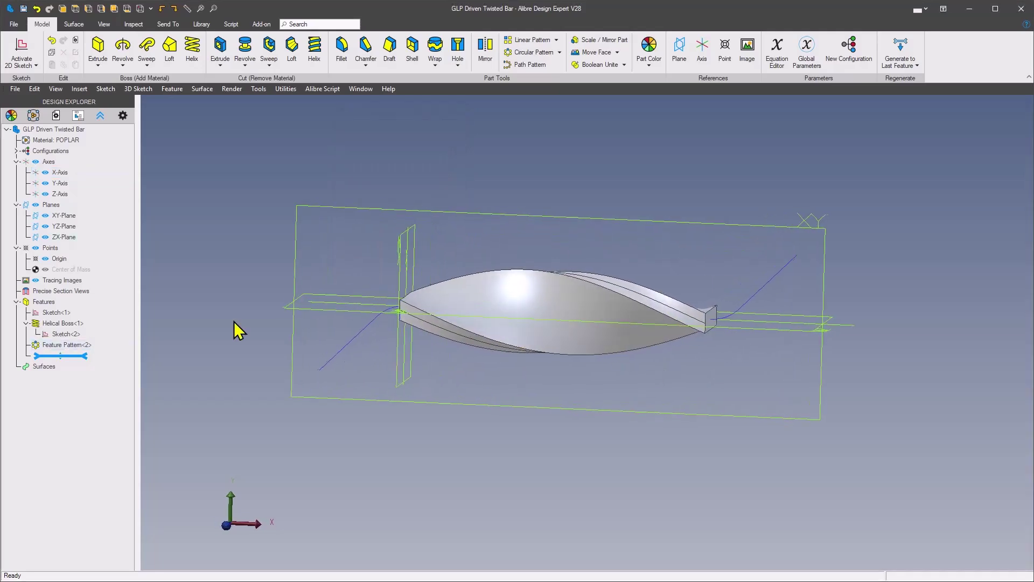
# Step: Create a sketch on the twisted bar's flat end face at the origin, containing the face's projected outline with associativity maintained
pyautogui.moveTo(233, 321); pyautogui.dragTo(212, 295, button='middle')
pyautogui.scroll(-4, 211, 295)
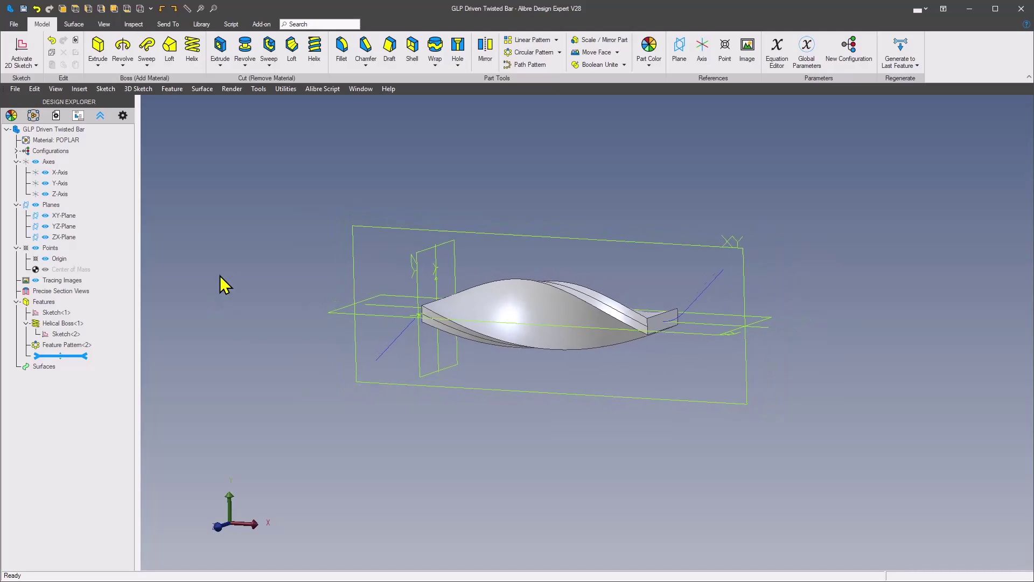
pyautogui.moveTo(240, 215)
pyautogui.mouseDown(button='middle')
pyautogui.moveTo(212, 222)
pyautogui.moveTo(243, 224)
pyautogui.mouseUp(button='middle')
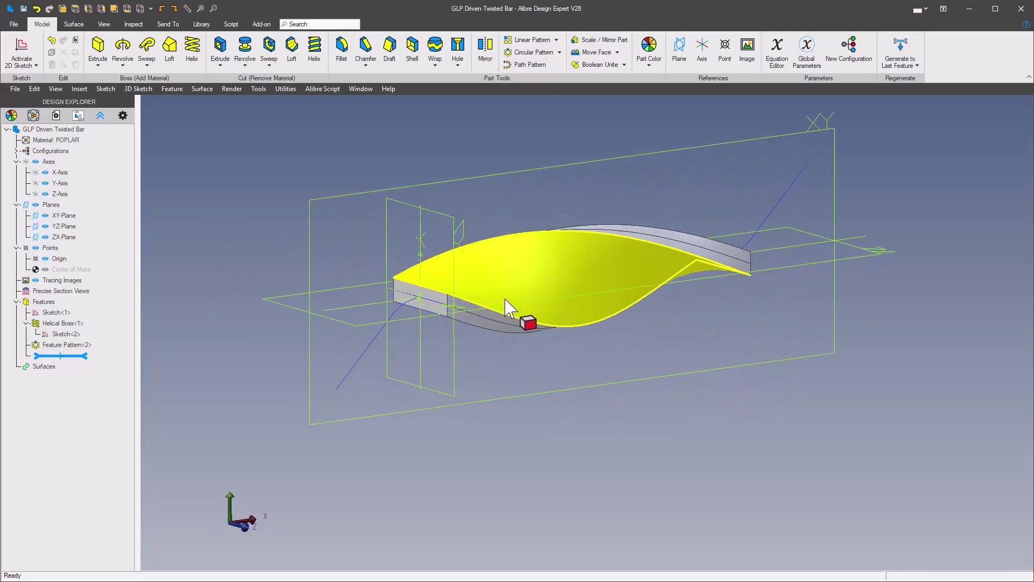
pyautogui.scroll(2, 317, 342)
pyautogui.scroll(1, 383, 344)
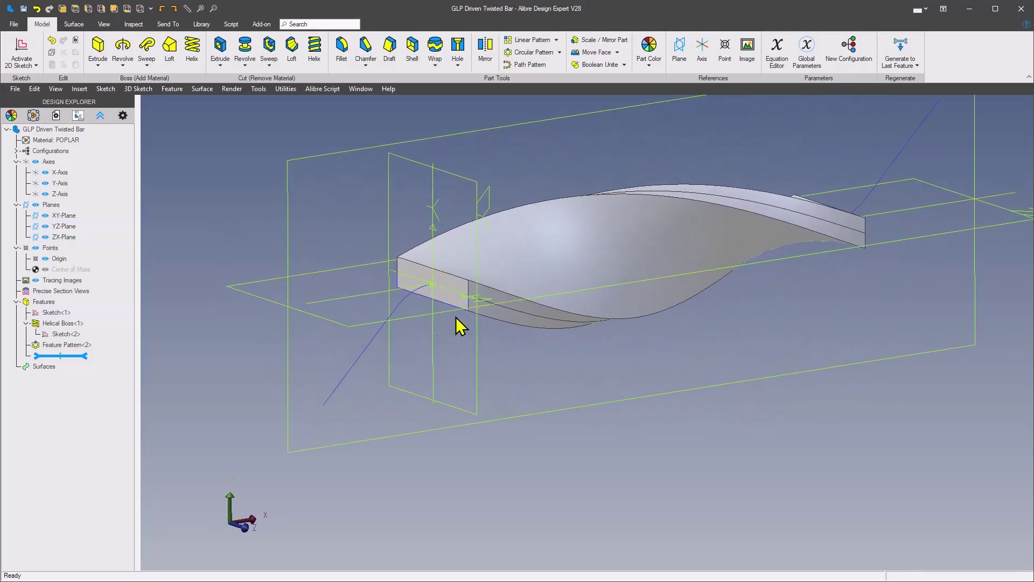
pyautogui.rightClick(452, 302)
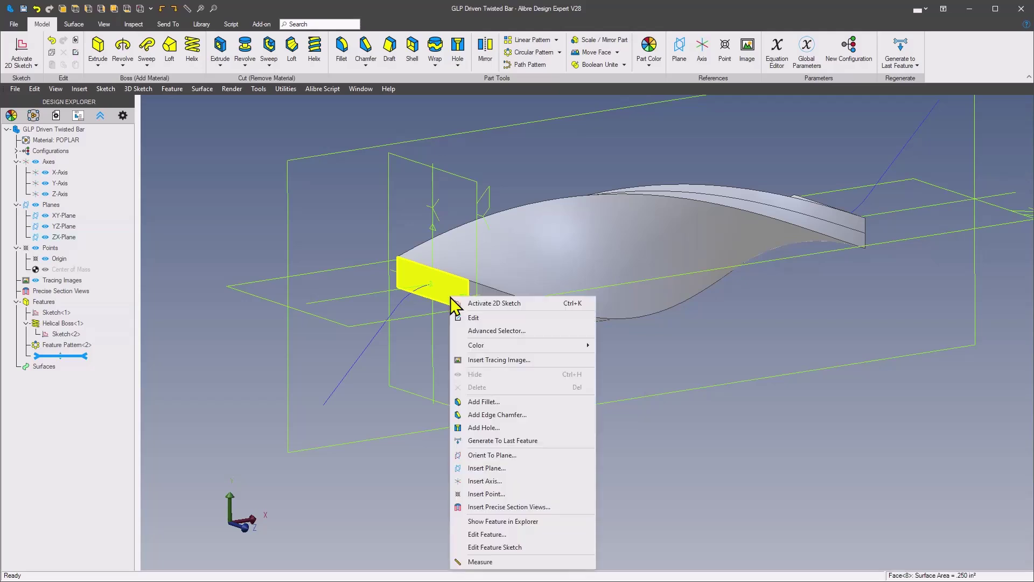
pyautogui.click(487, 303)
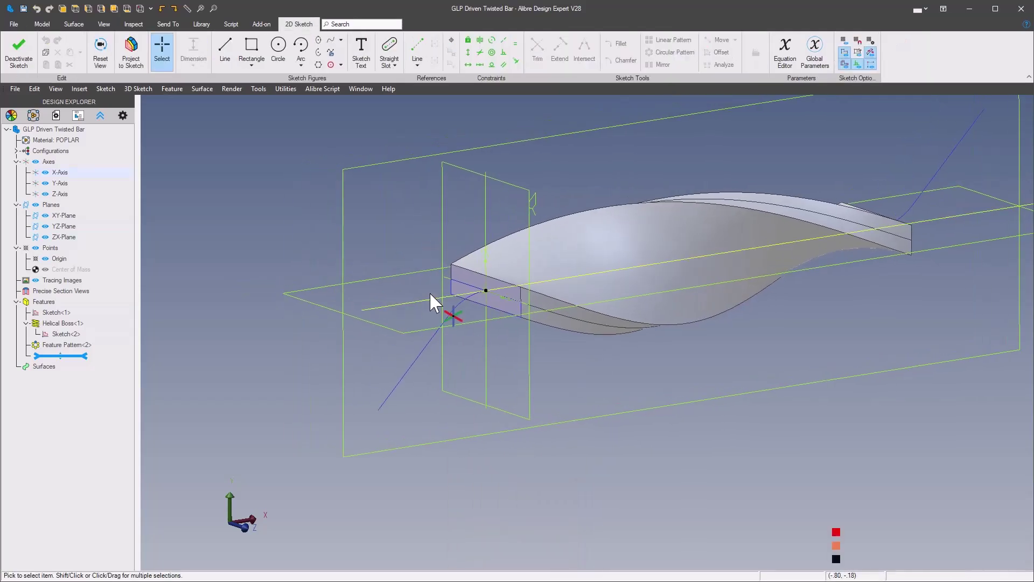
pyautogui.moveTo(379, 288); pyautogui.dragTo(453, 302, button='middle')
pyautogui.click(531, 300)
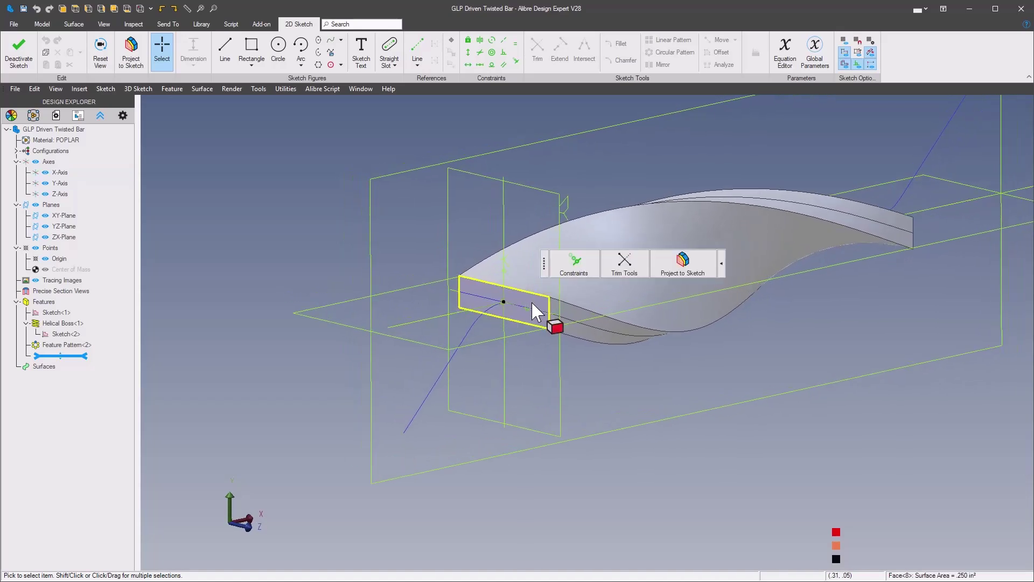
pyautogui.moveTo(673, 267)
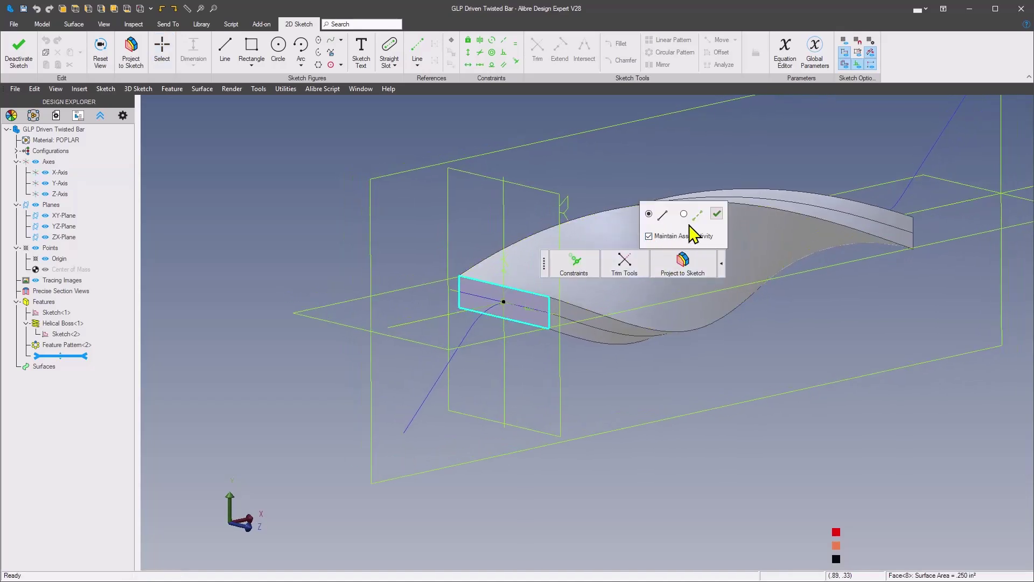
pyautogui.click(716, 216)
pyautogui.scroll(-3, 300, 286)
pyautogui.click(300, 286)
pyautogui.click(583, 225)
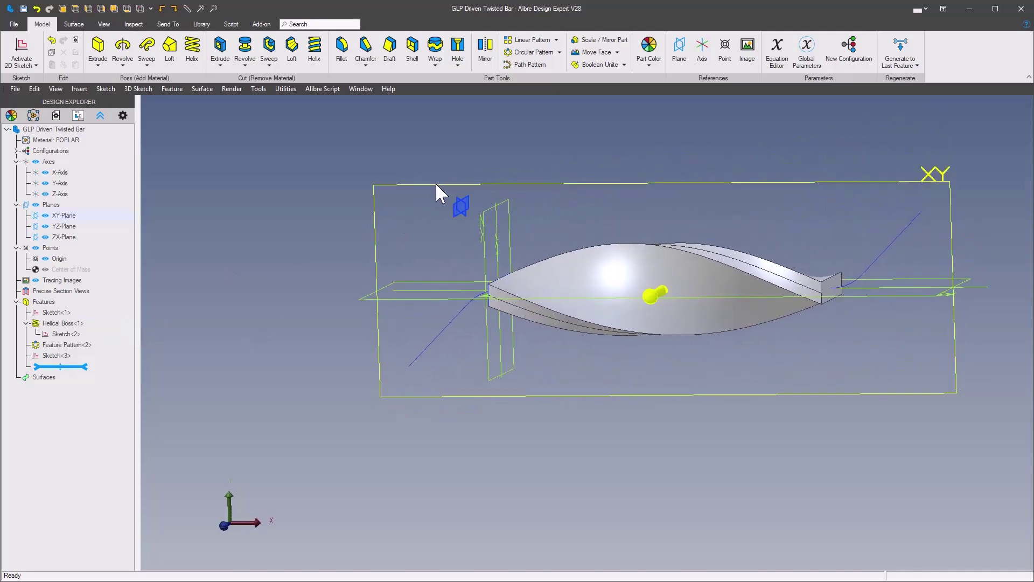
# Step: Create a sketch on the XY-Plane with the path's arc and angled line at the origin end projected as sketch figures
pyautogui.rightClick(437, 185)
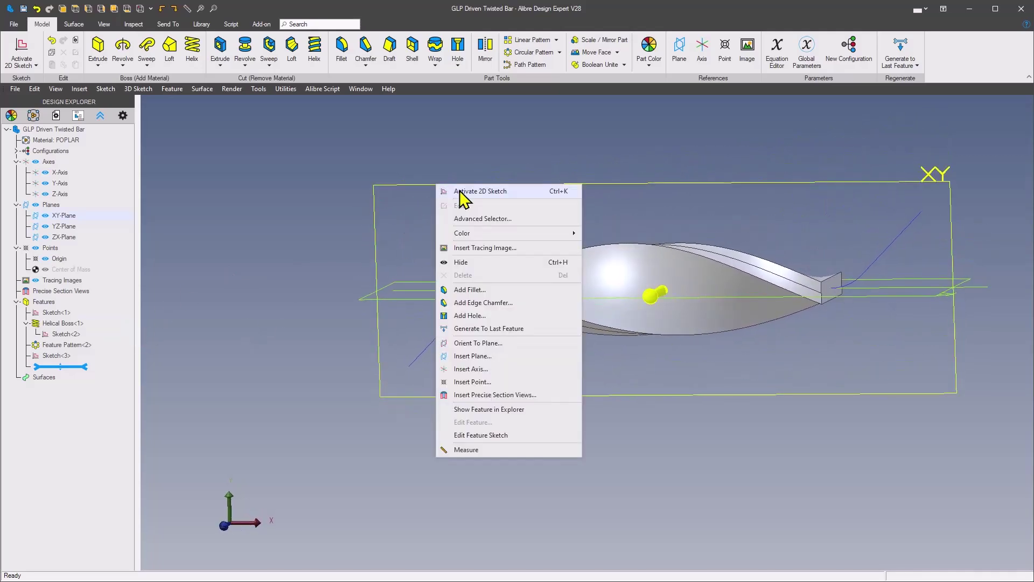
pyautogui.click(461, 193)
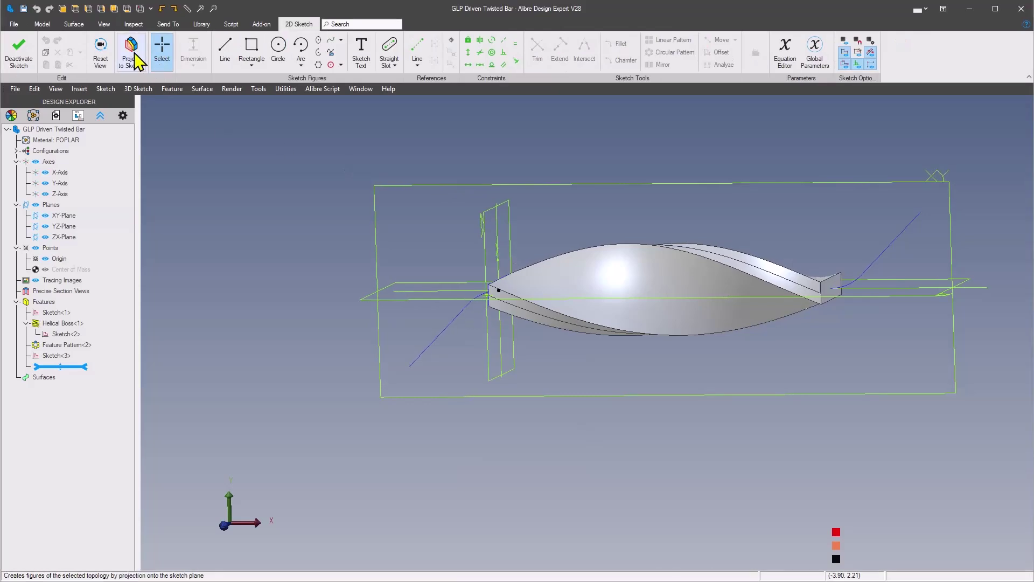
pyautogui.click(134, 55)
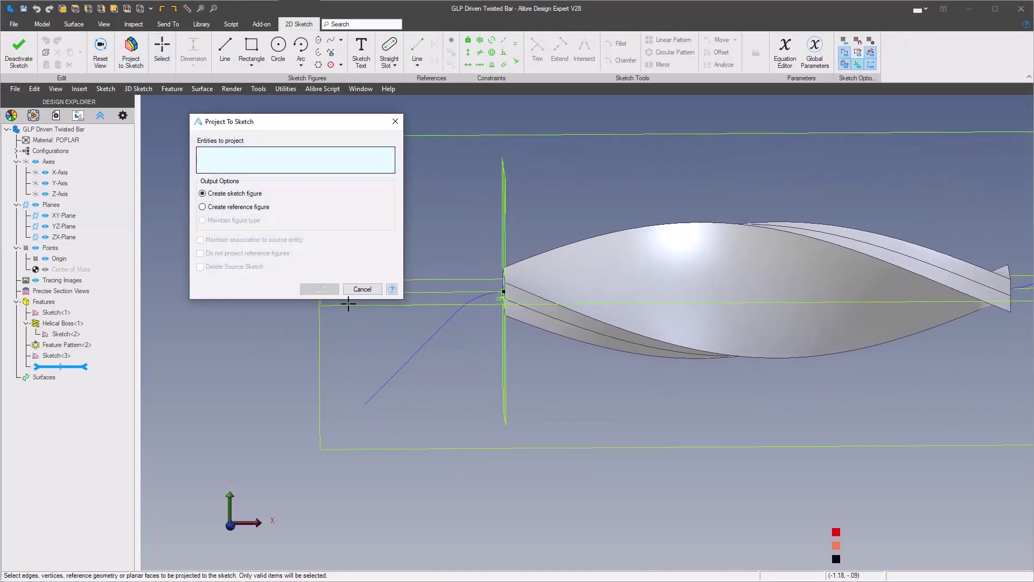
pyautogui.click(478, 295)
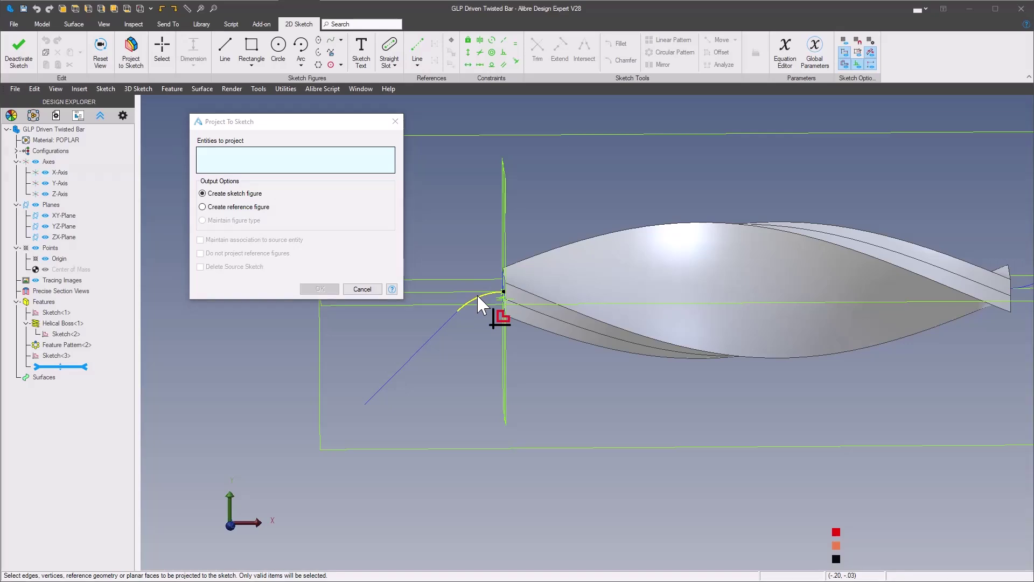
pyautogui.click(443, 333)
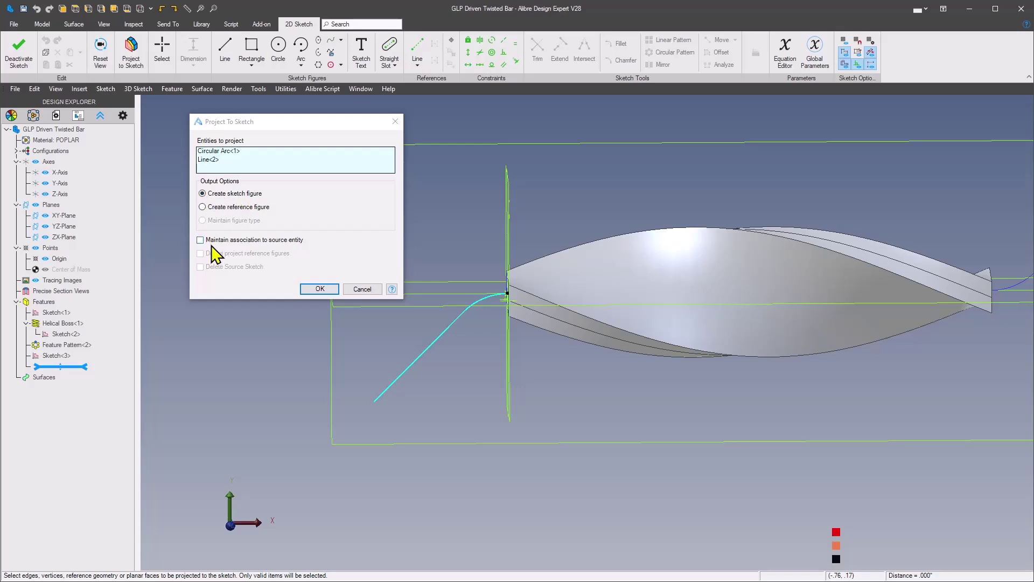
pyautogui.click(320, 289)
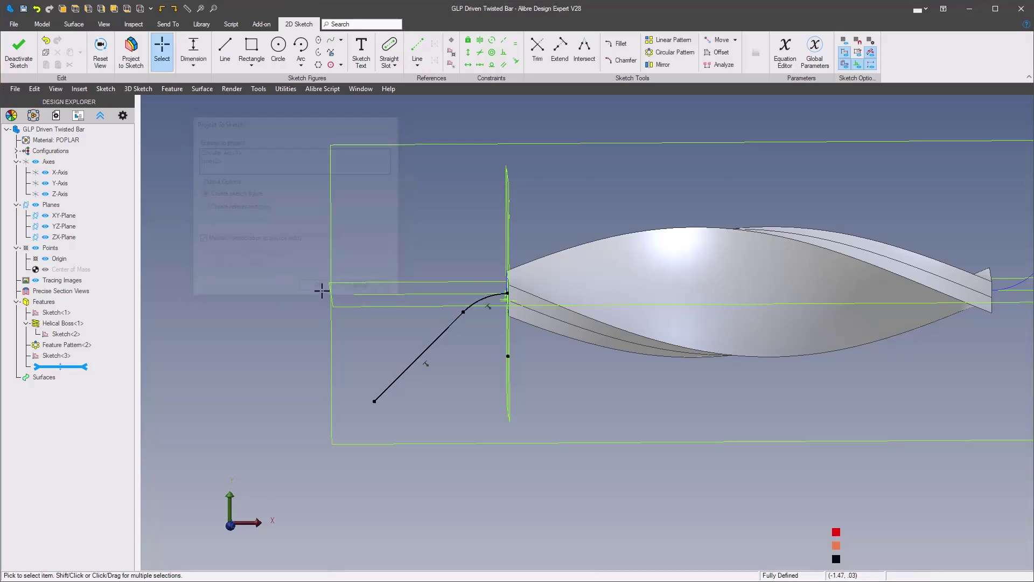
pyautogui.rightClick(265, 278)
pyautogui.moveTo(313, 249)
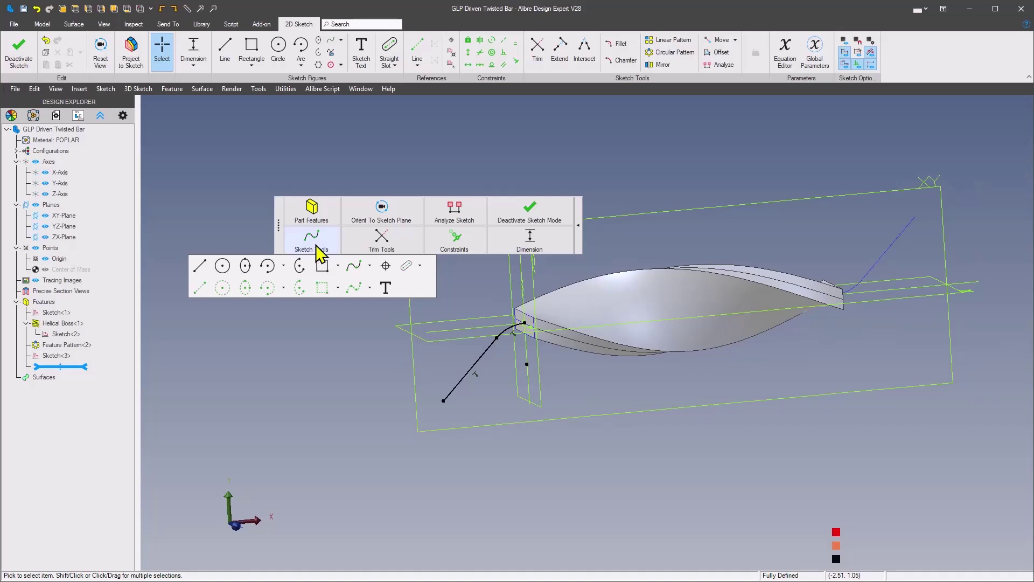
pyautogui.moveTo(312, 214)
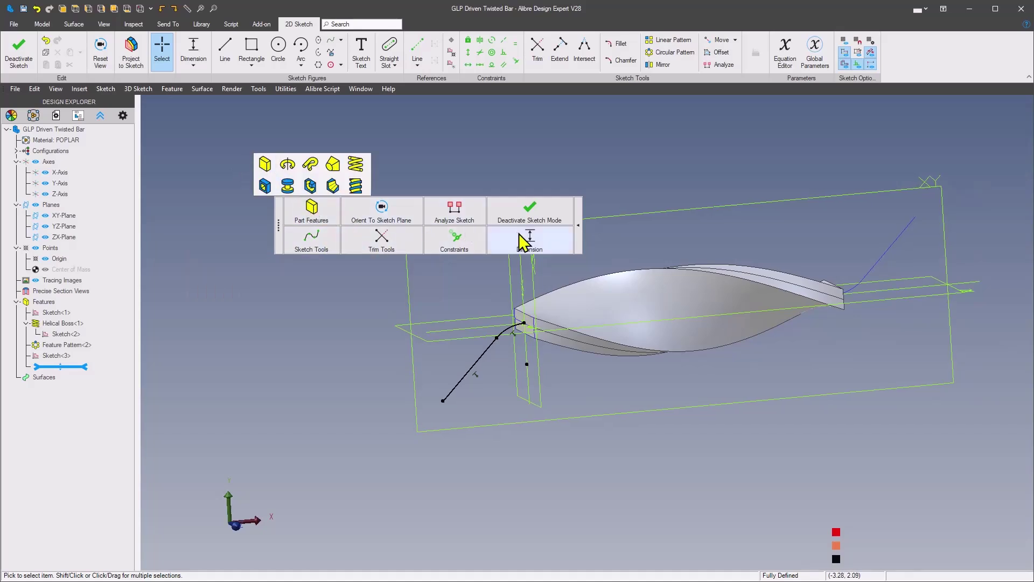
pyautogui.click(496, 211)
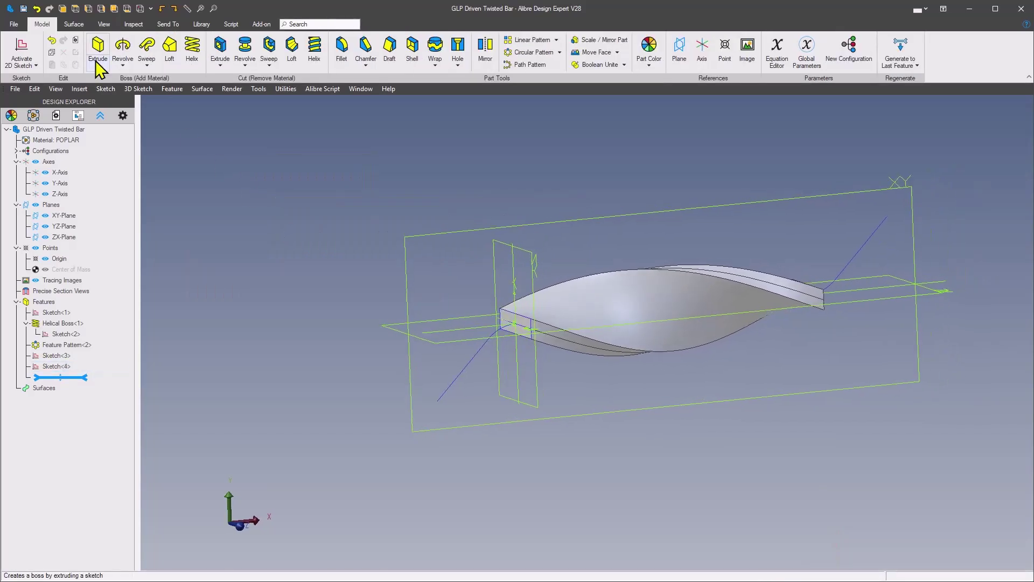
# Step: Sweep the end-face profile Sketch<3> as a boss along the entire path Sketch<4> at the origin end
pyautogui.click(147, 57)
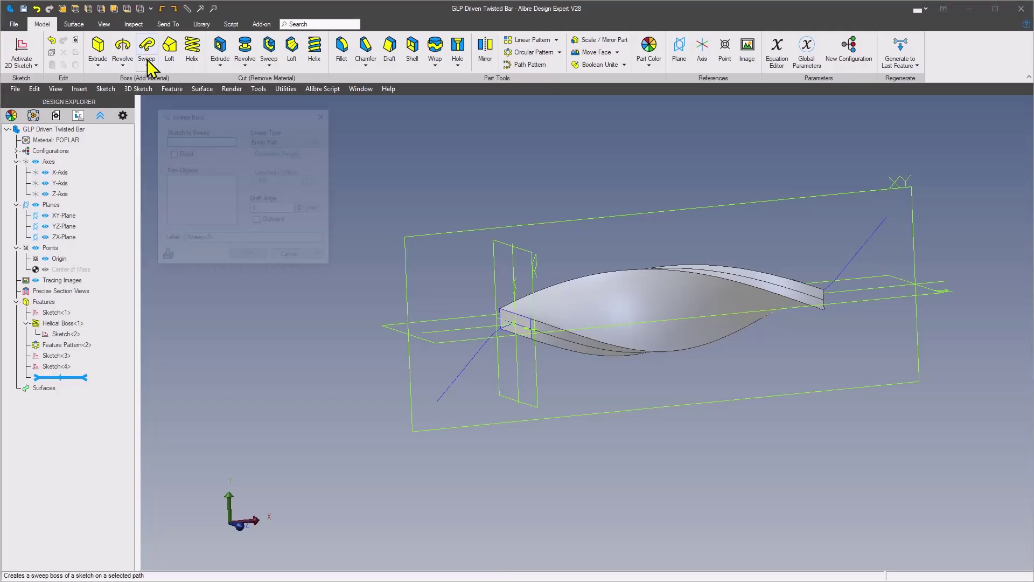
pyautogui.click(55, 356)
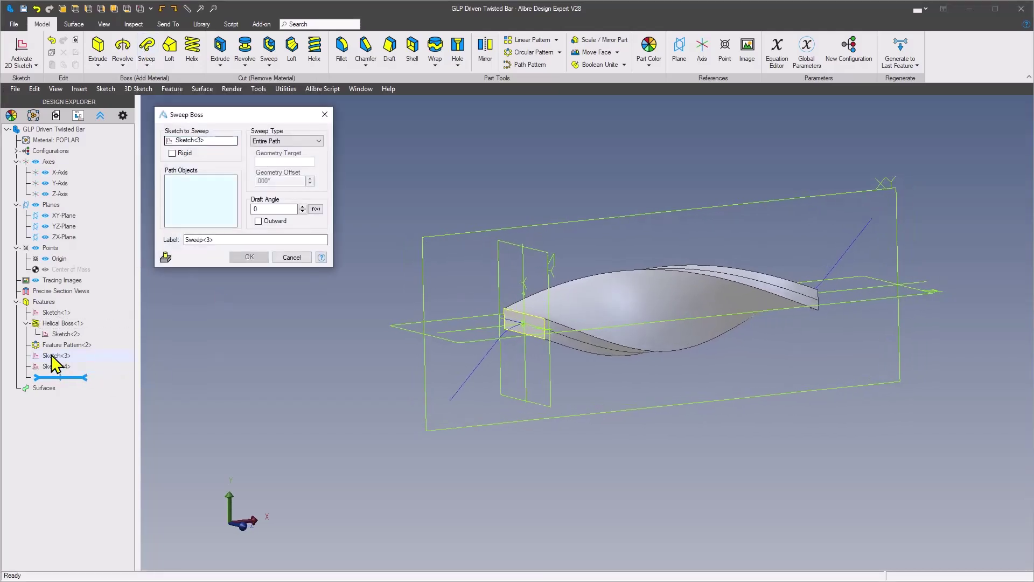
pyautogui.click(57, 366)
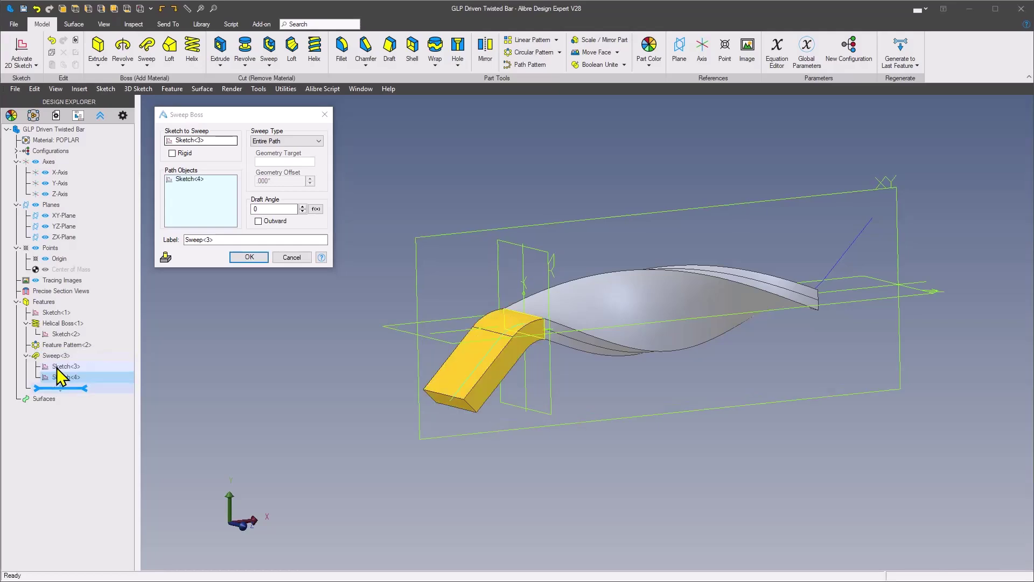
pyautogui.click(251, 258)
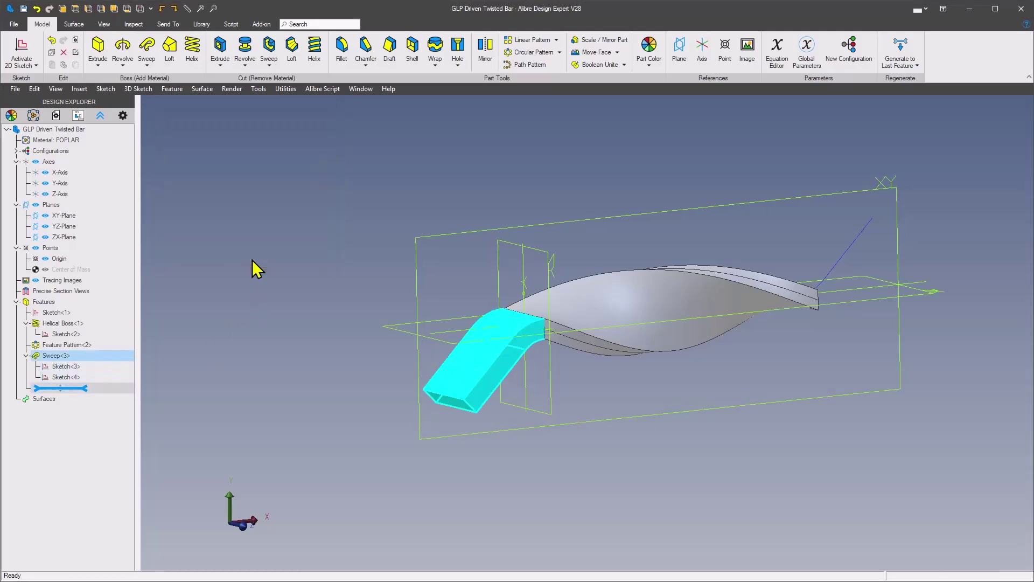
# Step: Start a sketch on the twisted bar's flat end face opposite the origin and draw a rectangle inside the face outline
pyautogui.scroll(5, 603, 391)
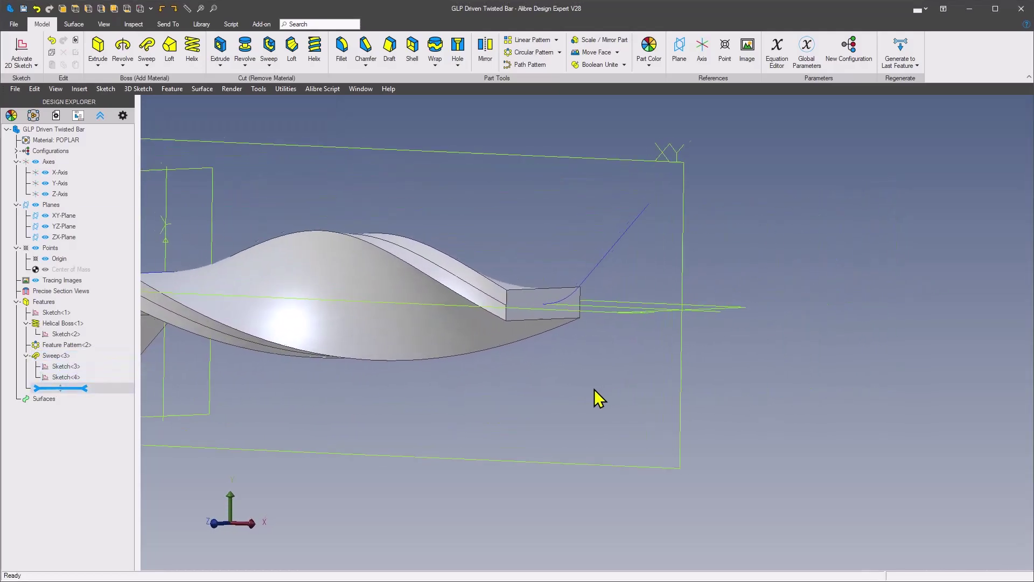
pyautogui.rightClick(575, 298)
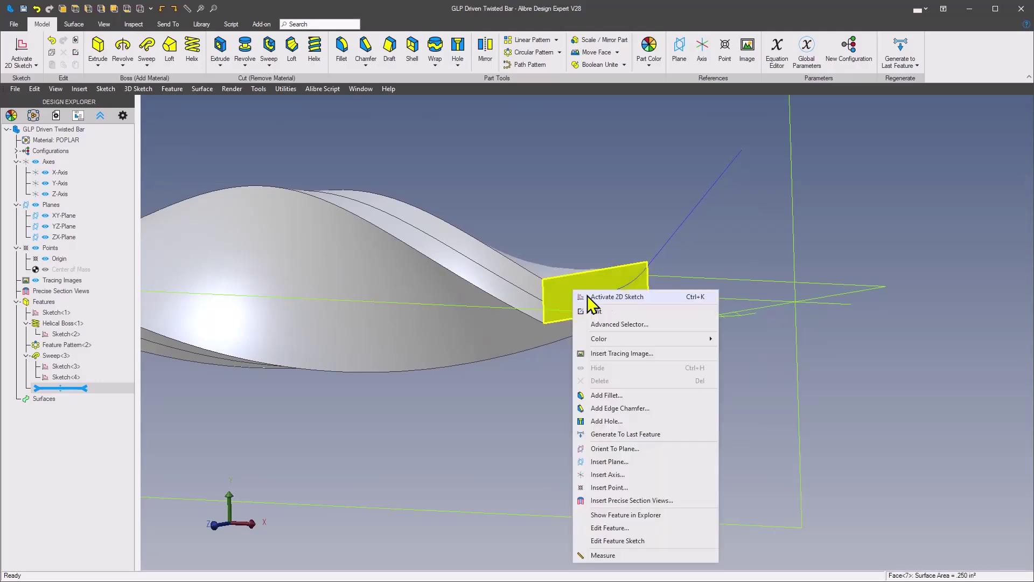
pyautogui.click(617, 297)
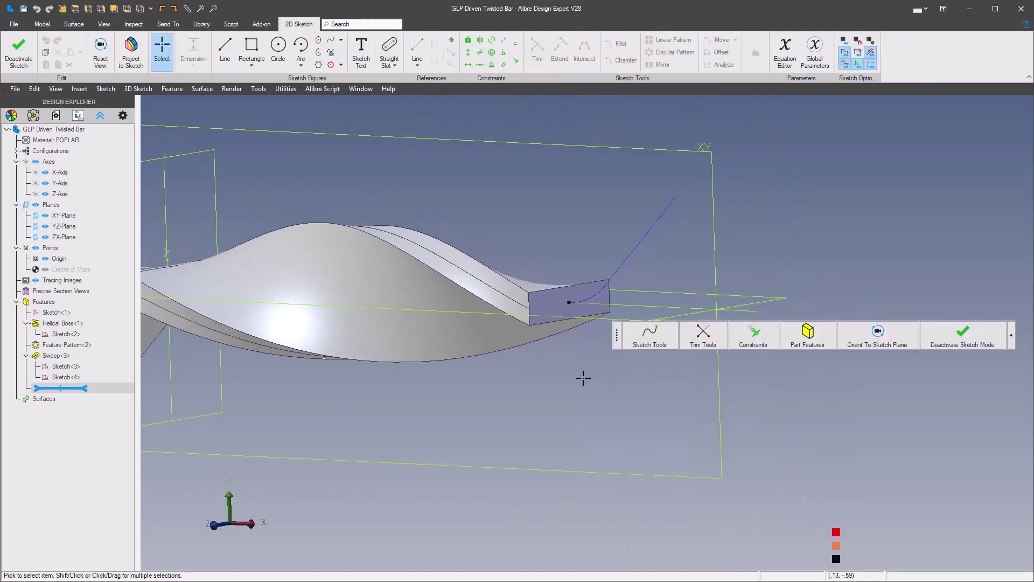
pyautogui.moveTo(583, 378); pyautogui.dragTo(609, 374, button='middle')
pyautogui.moveTo(650, 336)
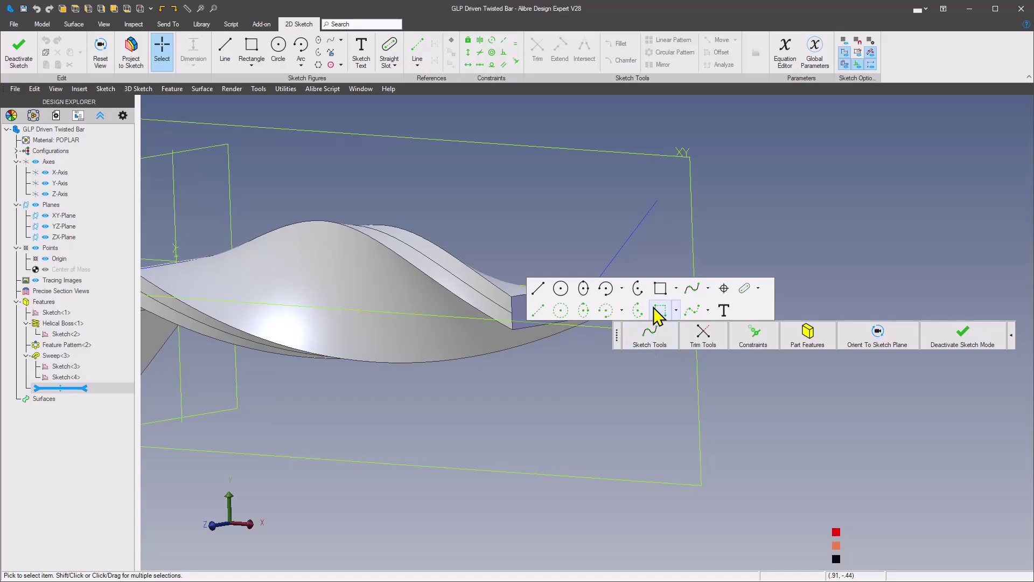
pyautogui.click(660, 291)
pyautogui.moveTo(661, 292)
pyautogui.mouseDown(button='middle')
pyautogui.moveTo(553, 360)
pyautogui.moveTo(585, 365)
pyautogui.mouseUp(button='middle')
pyautogui.scroll(2, 589, 339)
pyautogui.scroll(-1, 550, 359)
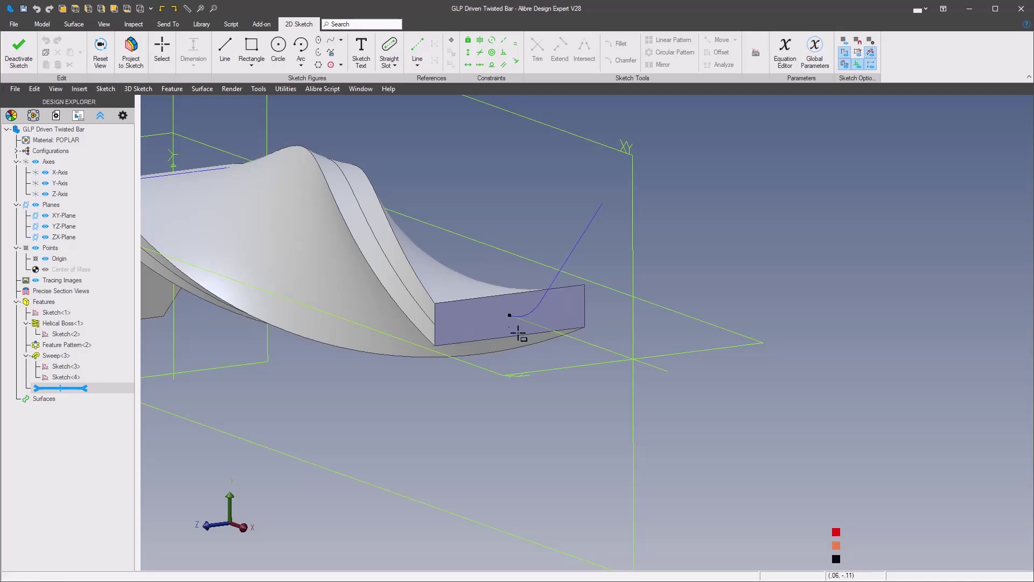
pyautogui.click(452, 332)
pyautogui.click(555, 293)
# Step: Constrain the rectangle's two long sides collinear with the corresponding upper and lower edges of the end face
pyautogui.moveTo(634, 340); pyautogui.dragTo(608, 347, button='middle')
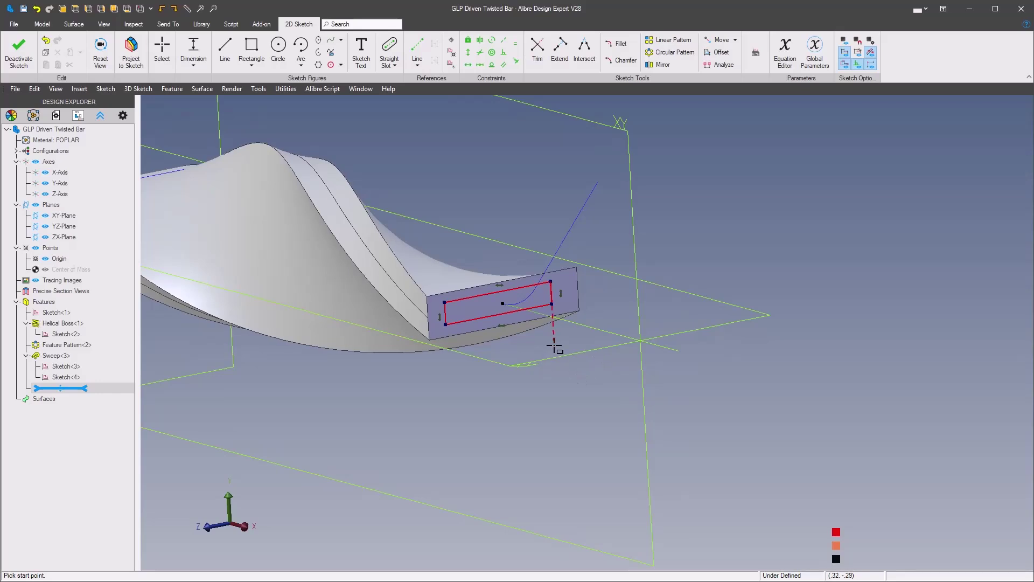
pyautogui.press('space')
pyautogui.moveTo(811, 301)
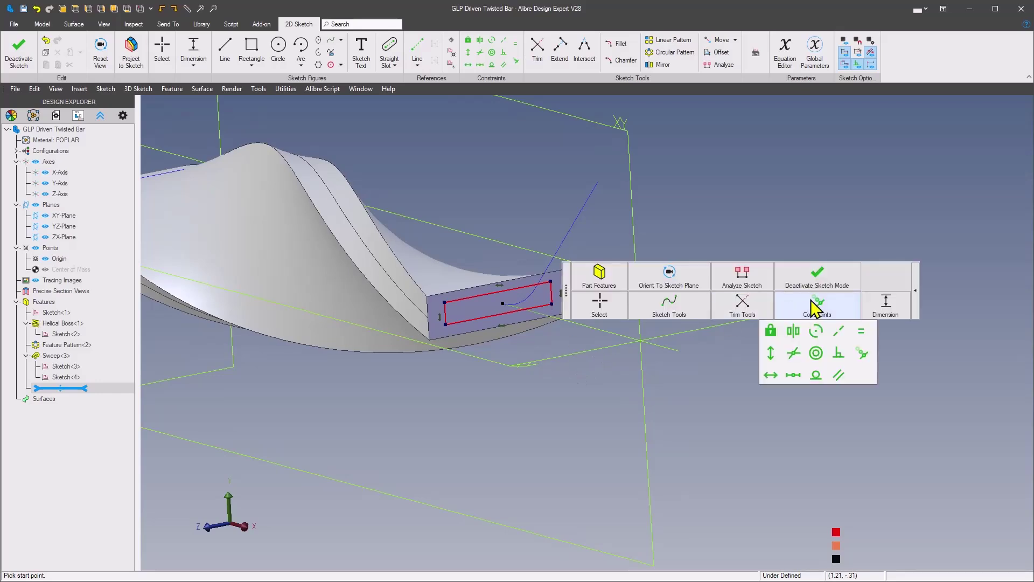
pyautogui.click(838, 330)
pyautogui.moveTo(836, 328); pyautogui.dragTo(501, 296, button='middle')
pyautogui.click(500, 295)
pyautogui.press('space')
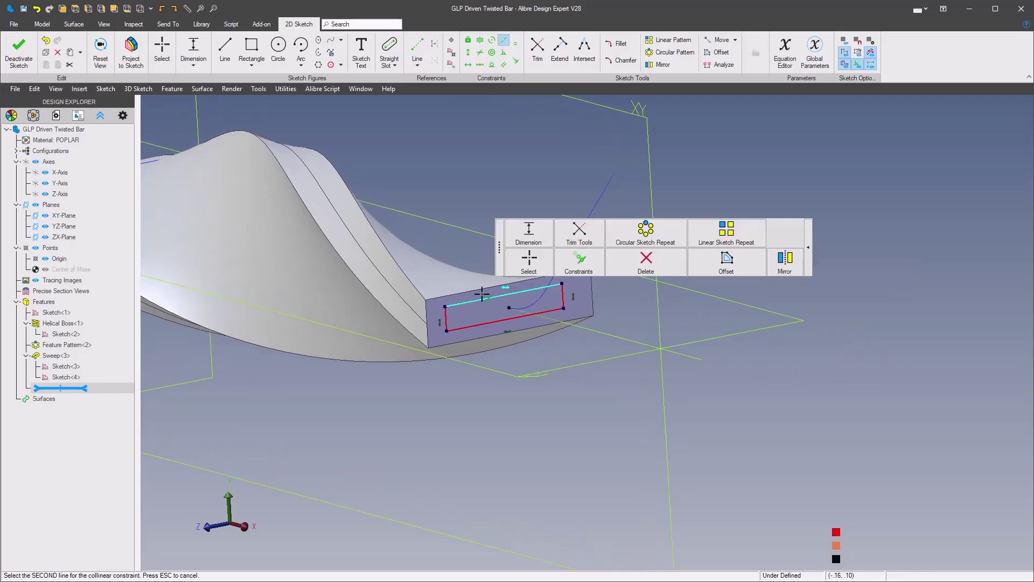
pyautogui.click(479, 289)
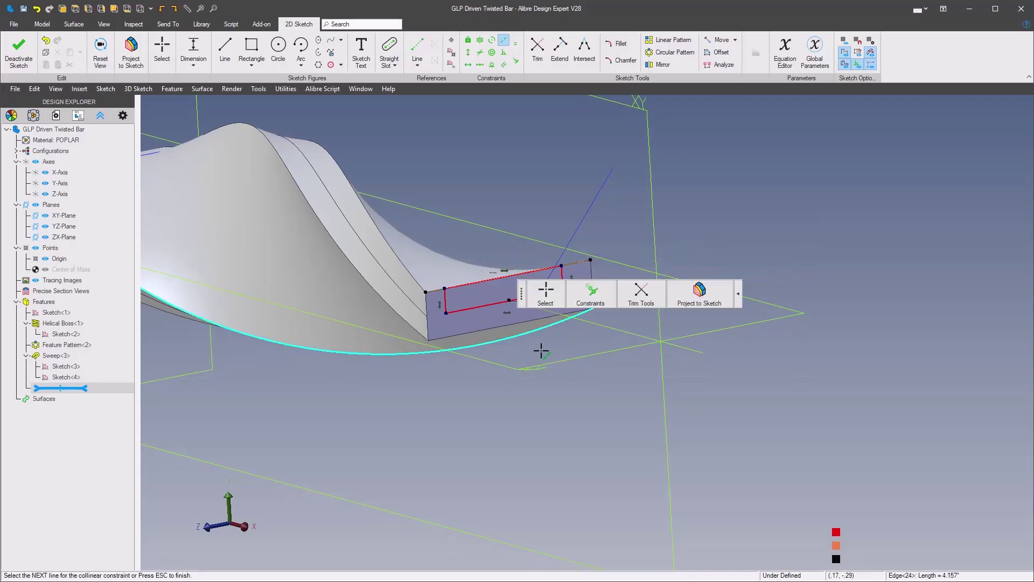
pyautogui.click(490, 327)
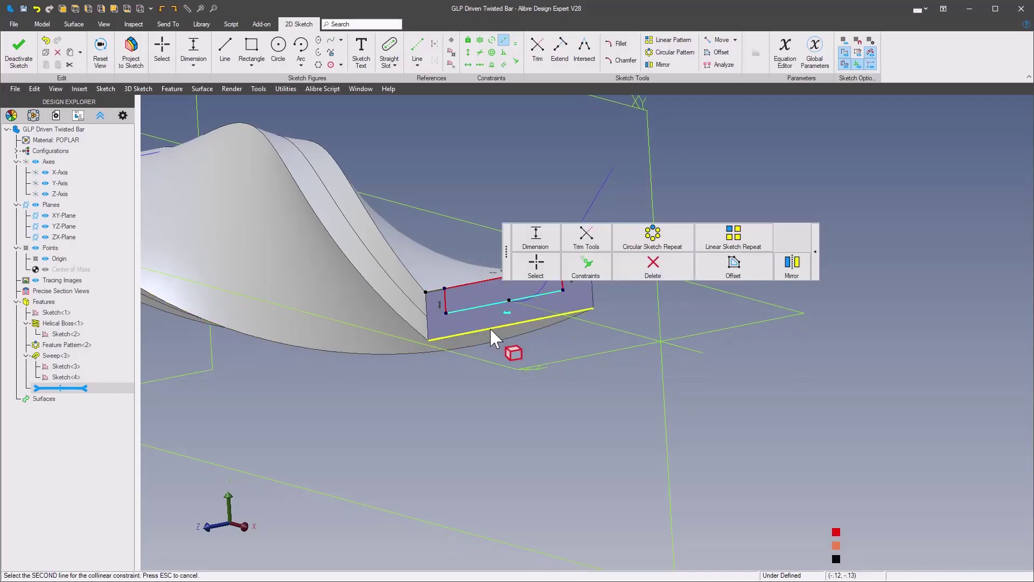
pyautogui.click(518, 338)
pyautogui.scroll(-2, 541, 344)
pyautogui.click(550, 380)
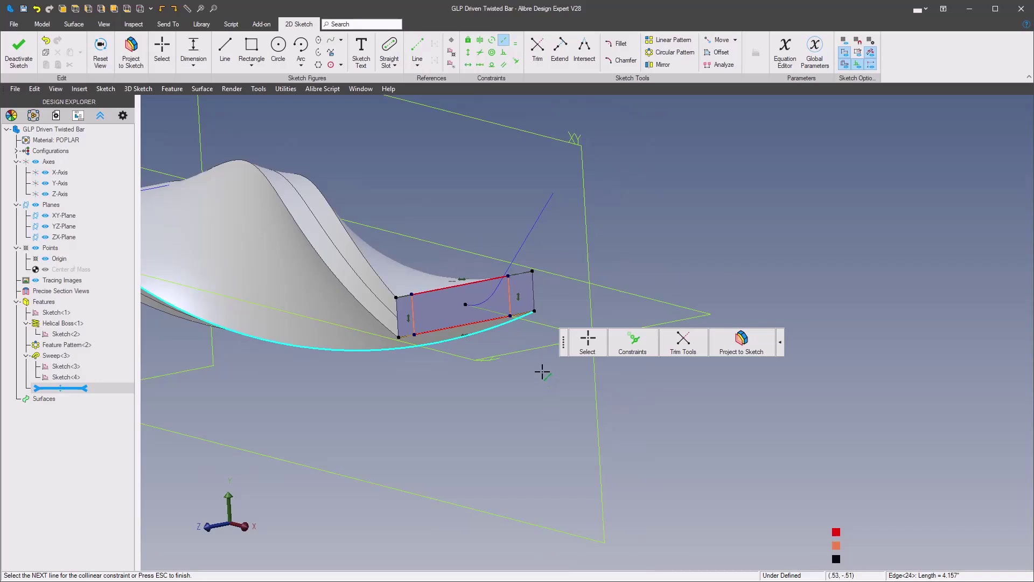
pyautogui.moveTo(702, 351)
pyautogui.click(647, 373)
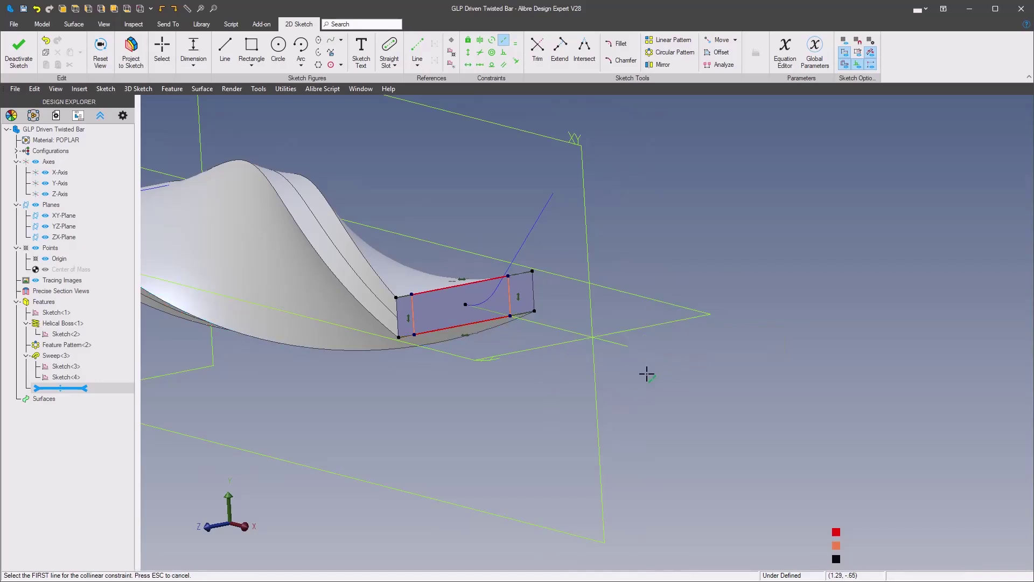
# Step: Make the rectangle's lower corners coincident with the end face's lower corners and close the sketch
pyautogui.moveTo(904, 328)
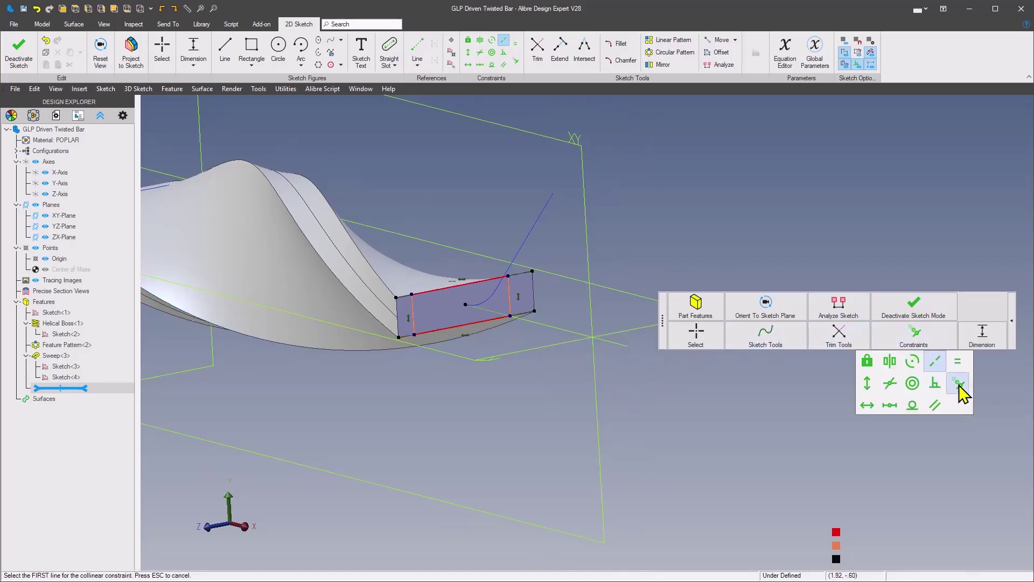
pyautogui.click(959, 383)
pyautogui.scroll(1, 607, 344)
pyautogui.click(497, 312)
pyautogui.moveTo(525, 318); pyautogui.dragTo(522, 332, button='middle')
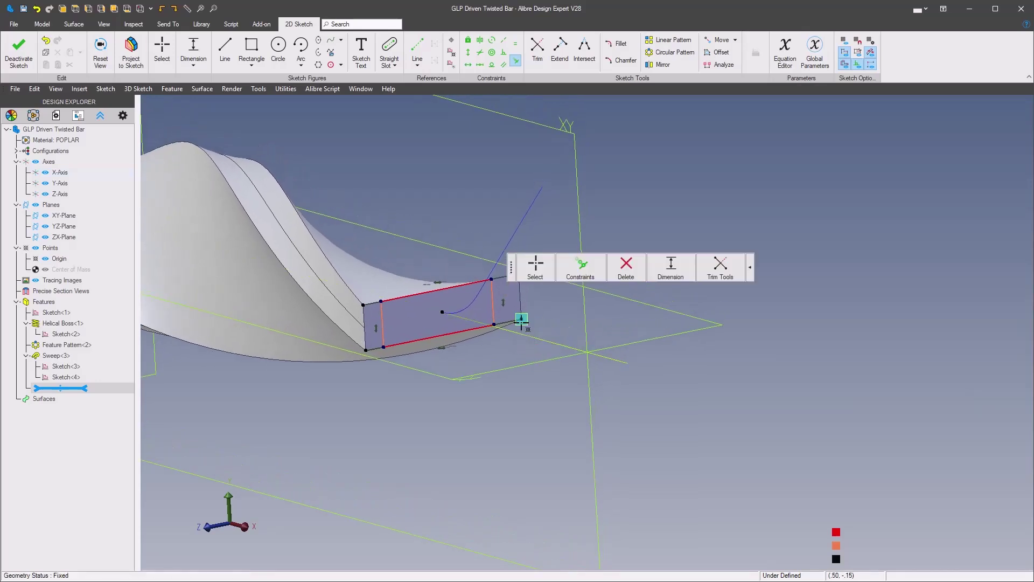
pyautogui.click(522, 322)
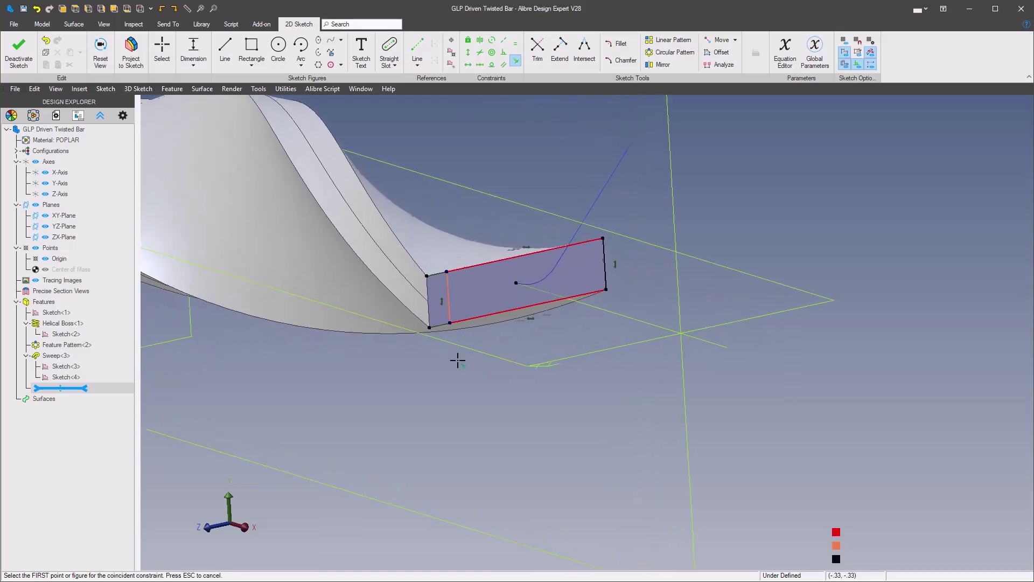
pyautogui.click(449, 324)
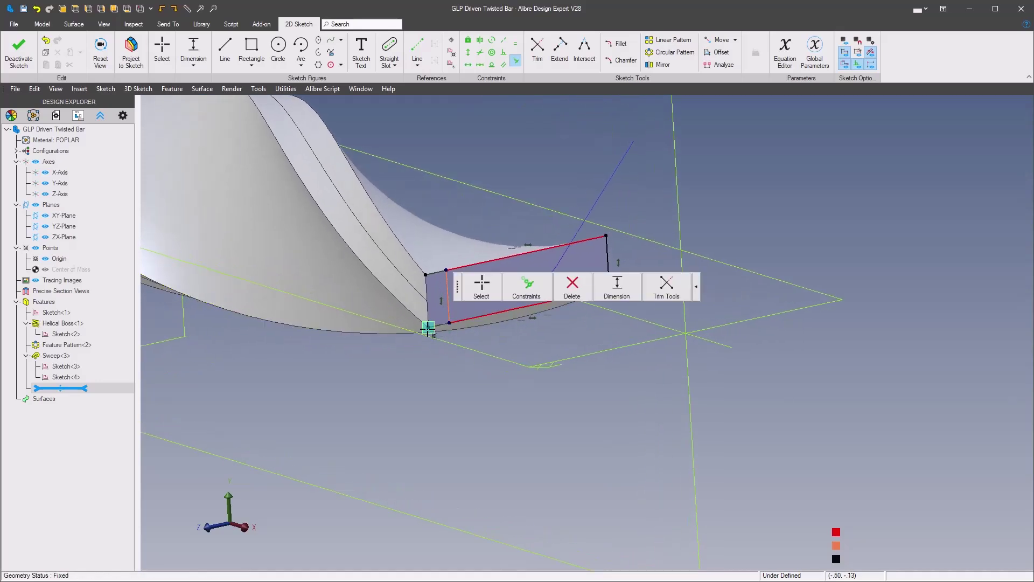
pyautogui.click(428, 326)
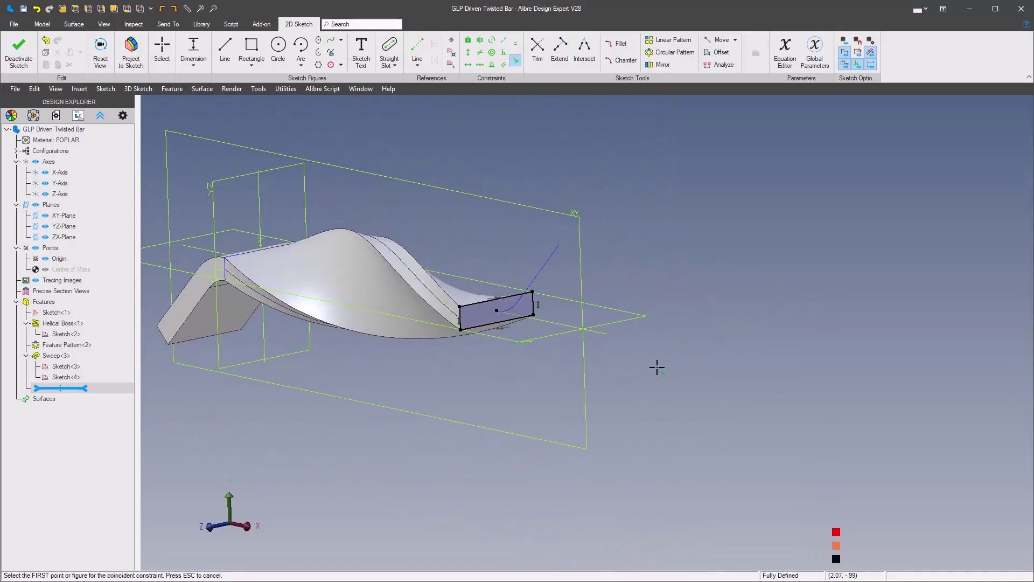
pyautogui.rightClick(786, 322)
pyautogui.click(921, 305)
# Step: Create a sketch on the XY-Plane with the far end's path arc and angled line projected as sketch figures, maintaining association to the source
pyautogui.moveTo(871, 289)
pyautogui.mouseDown(button='middle')
pyautogui.moveTo(699, 266)
pyautogui.moveTo(604, 227)
pyautogui.mouseUp(button='middle')
pyautogui.rightClick(586, 225)
pyautogui.click(609, 231)
pyautogui.click(132, 52)
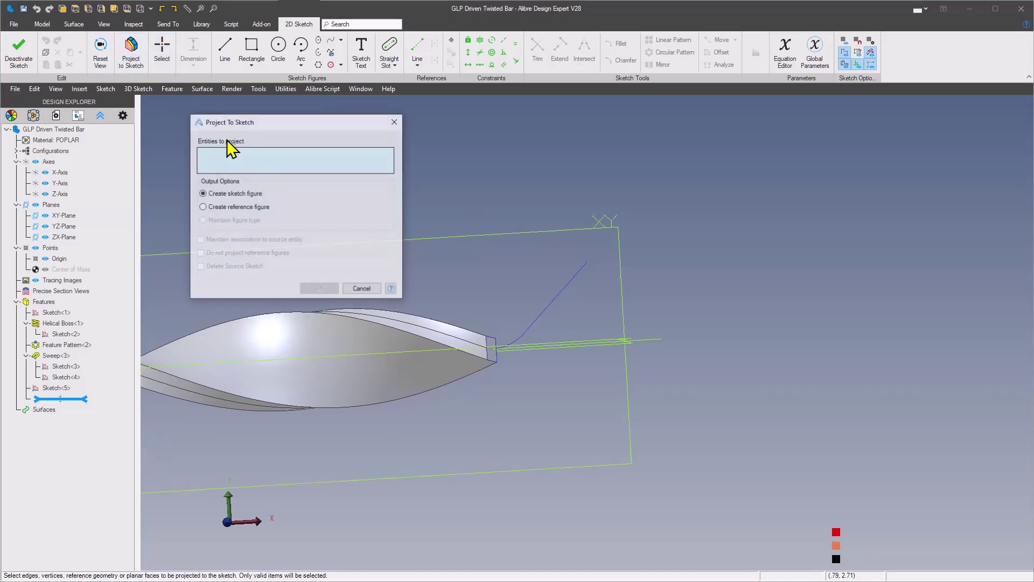
pyautogui.scroll(4, 479, 323)
pyautogui.click(476, 294)
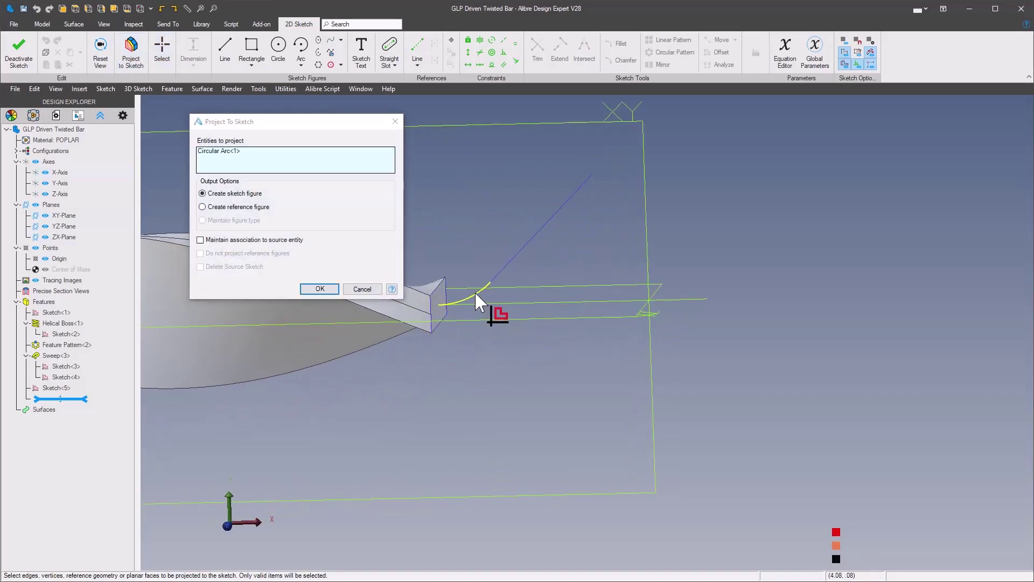
pyautogui.click(507, 265)
pyautogui.click(246, 240)
pyautogui.click(320, 289)
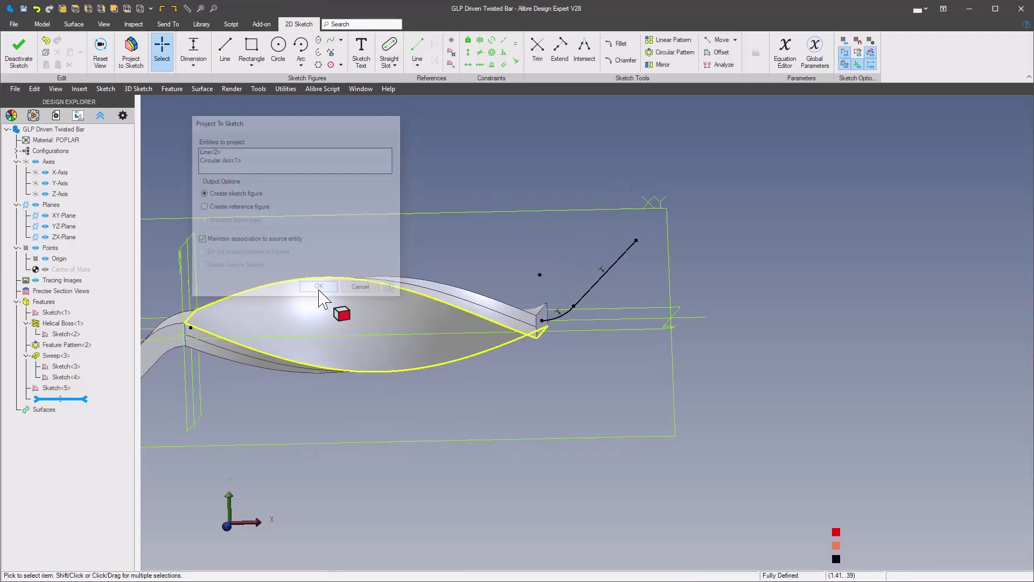
pyautogui.rightClick(542, 374)
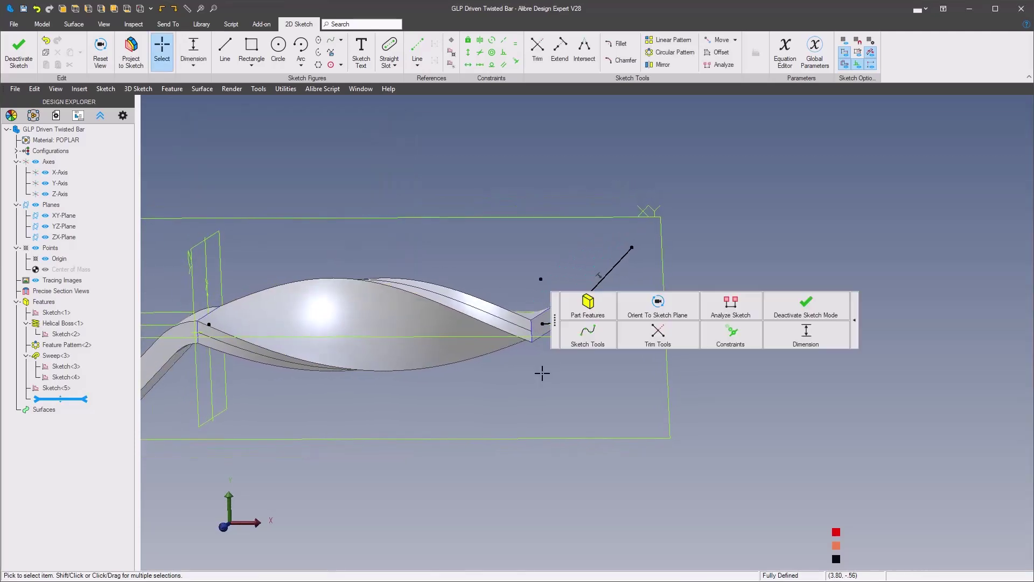
pyautogui.click(805, 317)
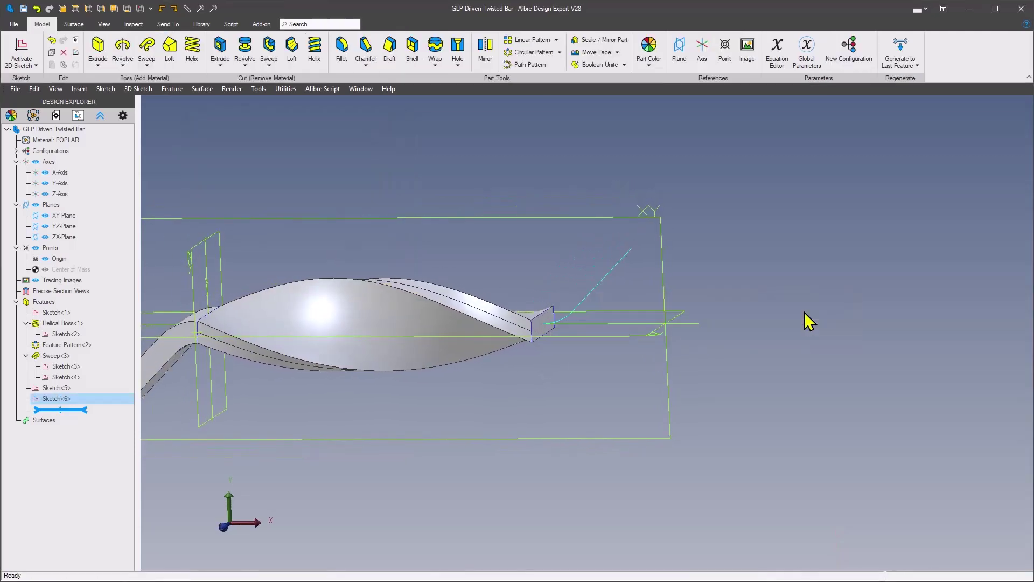
pyautogui.click(147, 51)
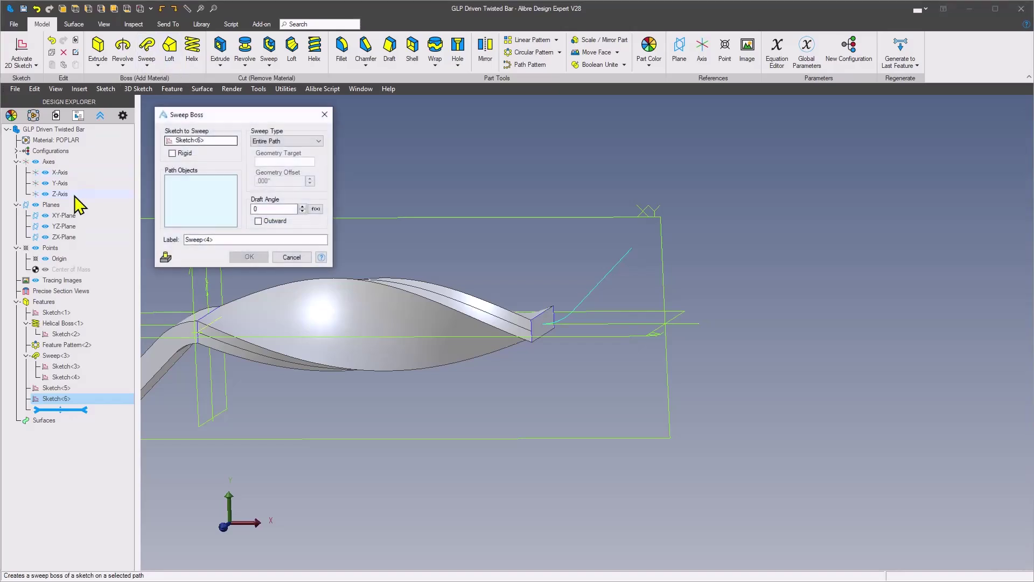
pyautogui.click(55, 388)
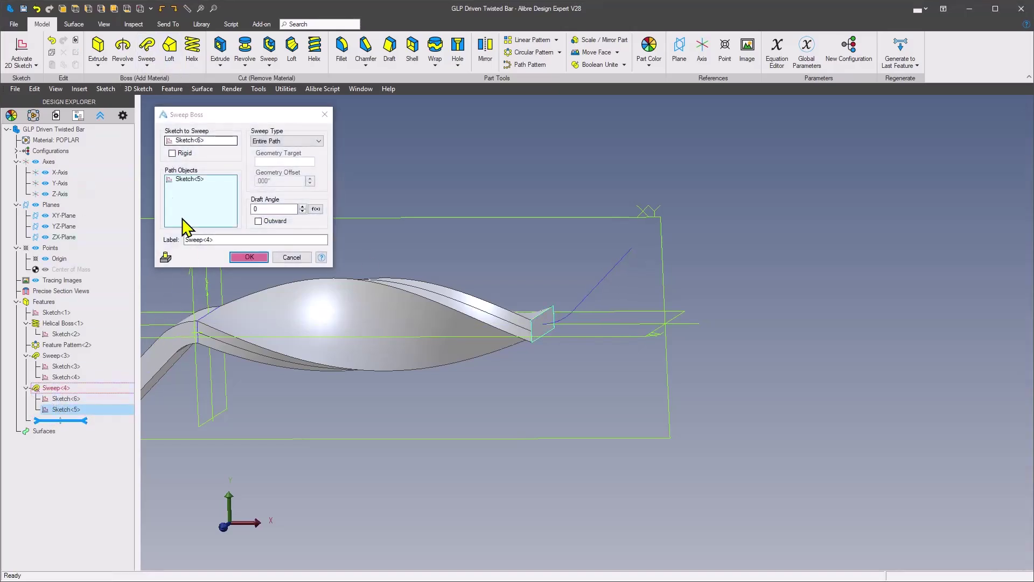
pyautogui.click(292, 258)
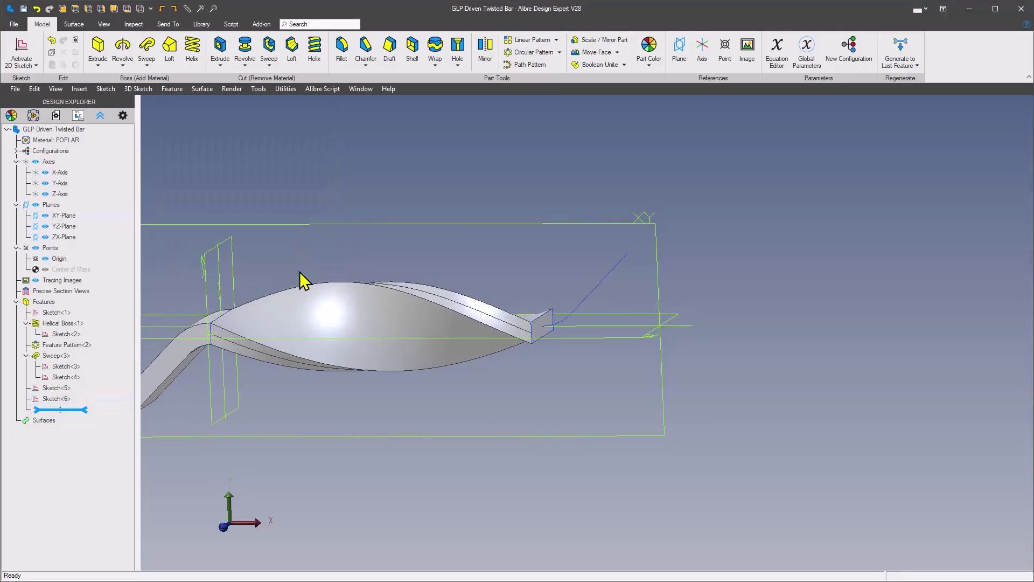
# Step: Sweep the rectangular profile Sketch<5> as a boss along the entire path Sketch<6> at the far end
pyautogui.click(146, 48)
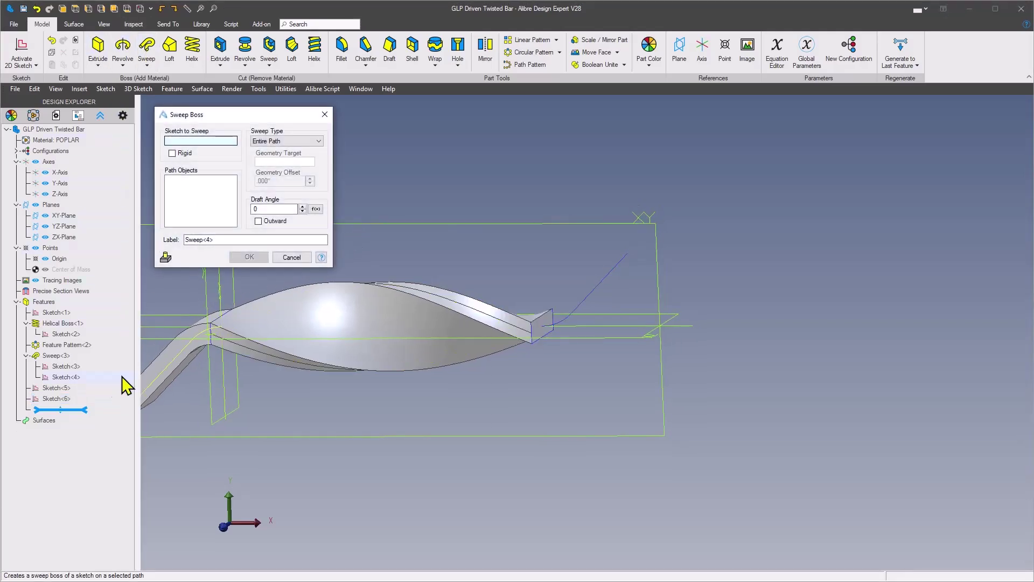
pyautogui.click(56, 388)
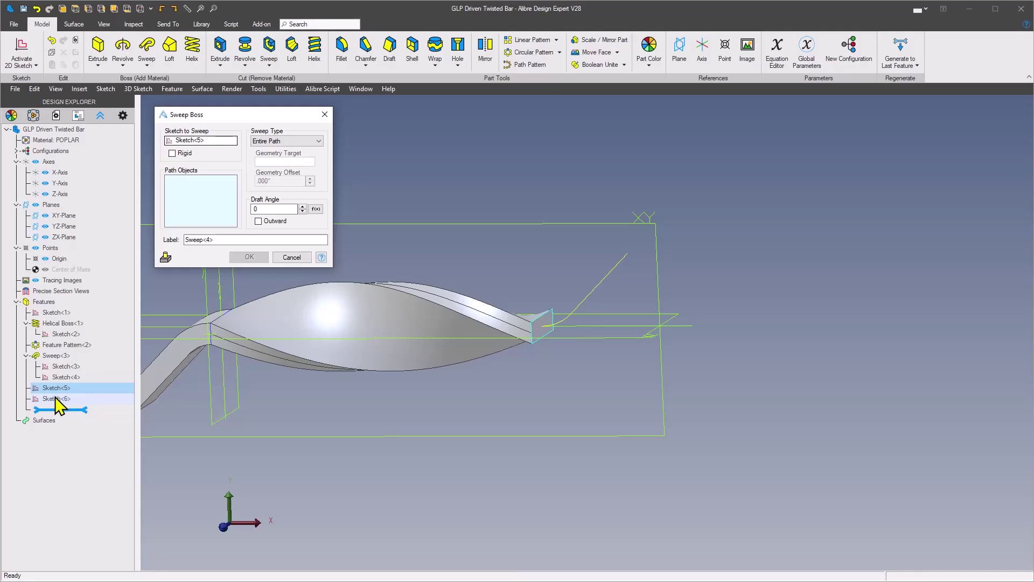
pyautogui.click(56, 399)
pyautogui.click(247, 255)
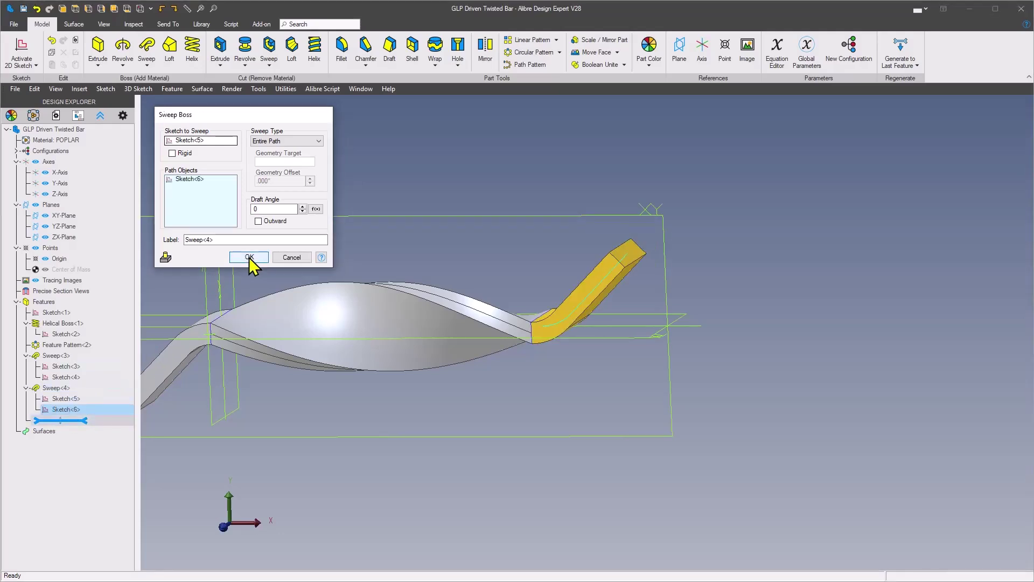
pyautogui.click(404, 201)
pyautogui.scroll(-5, 405, 188)
pyautogui.moveTo(405, 186); pyautogui.dragTo(390, 197, button='middle')
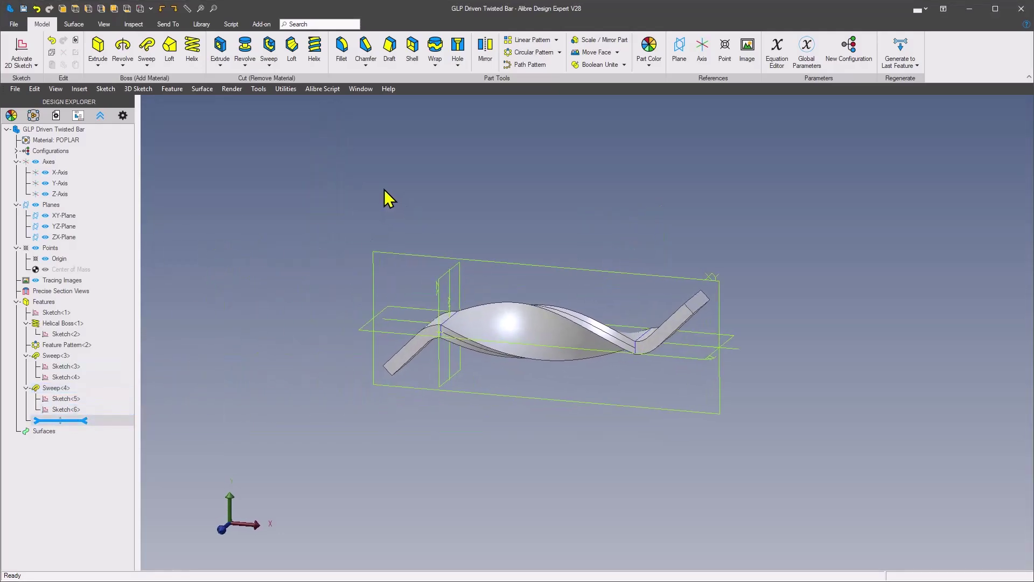
pyautogui.moveTo(303, 278); pyautogui.dragTo(177, 314, button='middle')
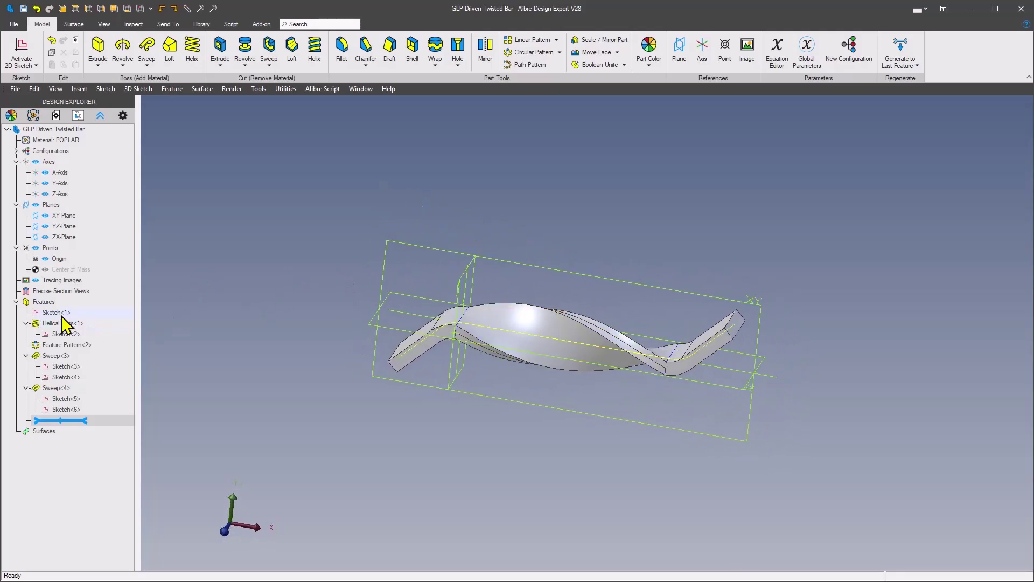
pyautogui.scroll(1, 57, 312)
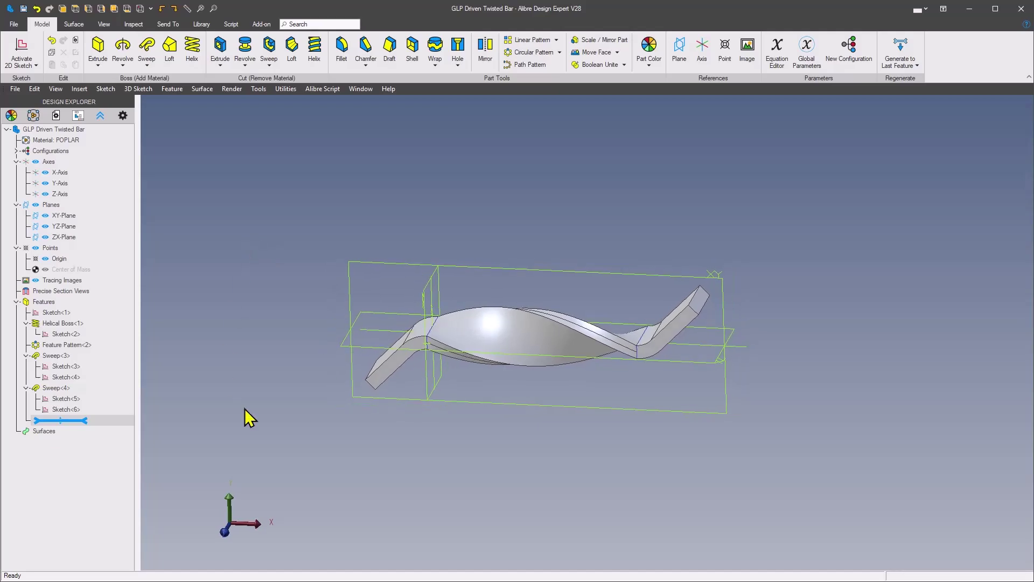
# Step: Open the TwistedBarGLP global parameters file from the GLP Twisted Bar folder and return to the GLP Driven Twisted Bar part
pyautogui.hotkey('alt', 'Tab')
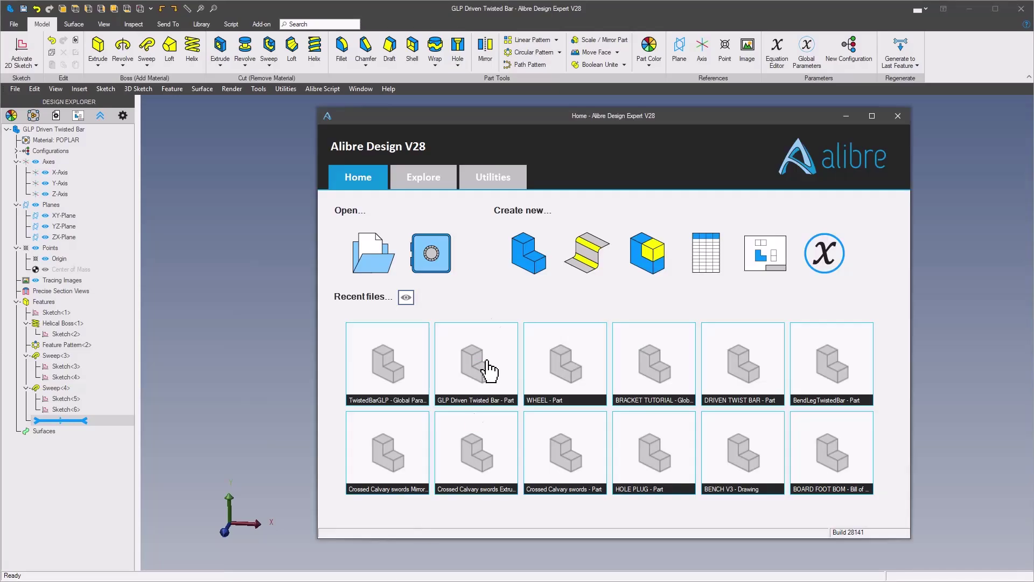
pyautogui.click(380, 272)
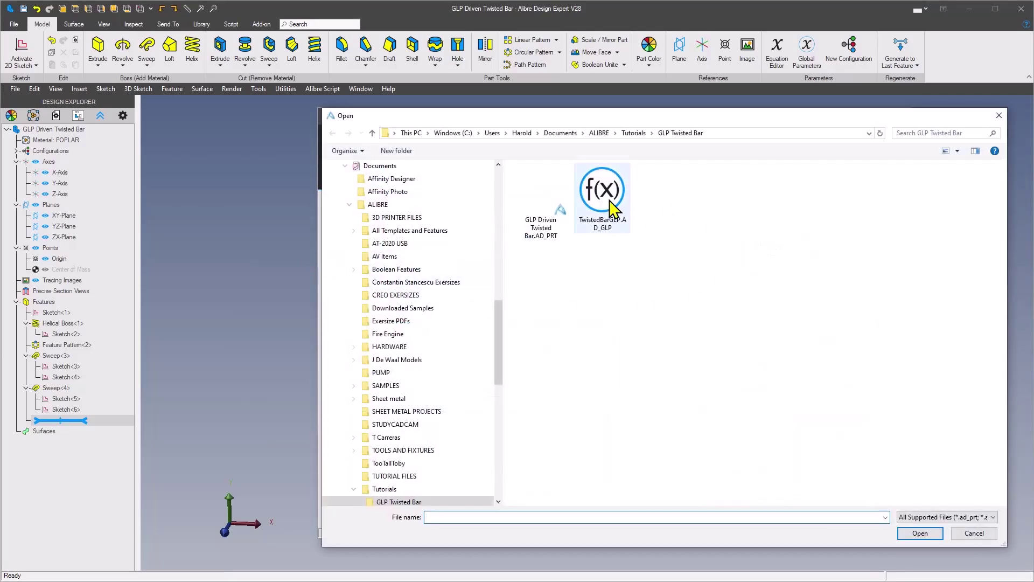
pyautogui.doubleClick(612, 208)
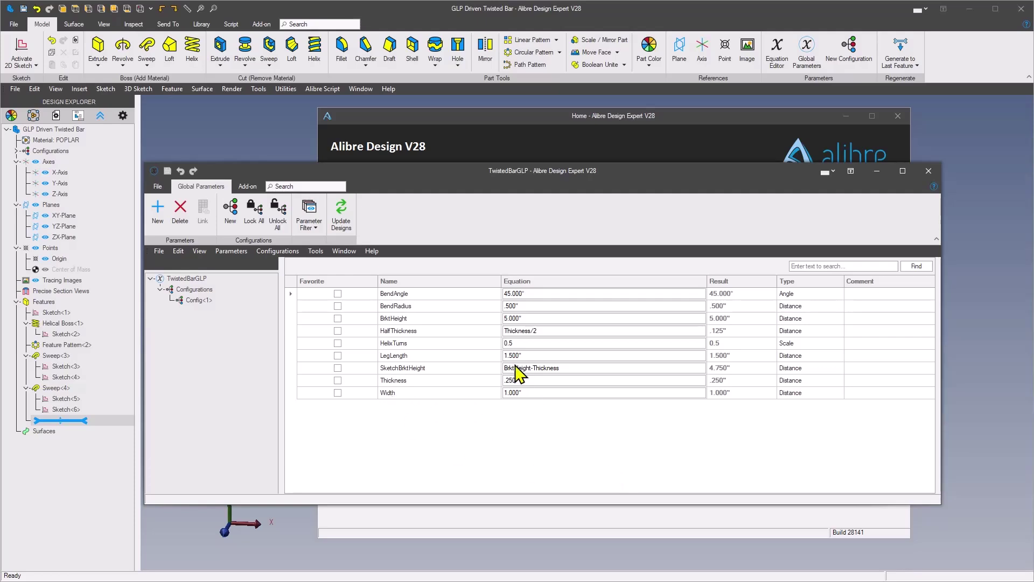
pyautogui.click(245, 136)
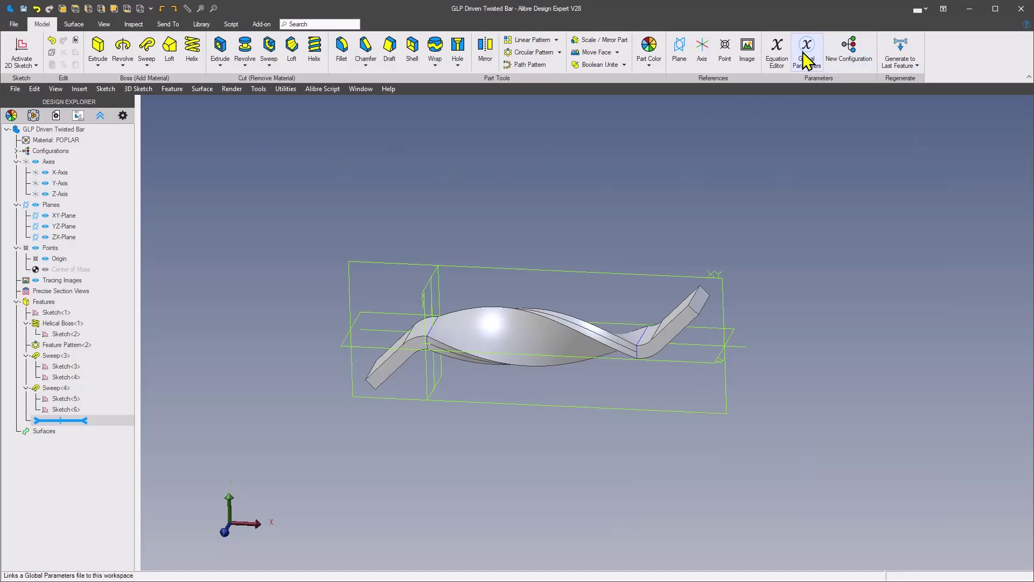
# Step: Review the part's local and global parameters in the Equation Editor, sorted by source
pyautogui.click(778, 54)
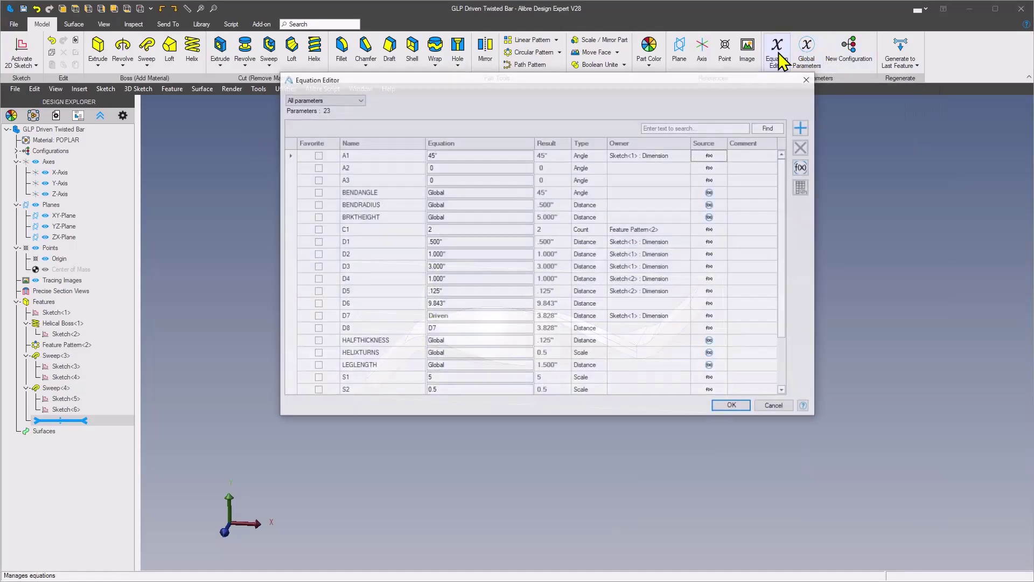
pyautogui.click(706, 143)
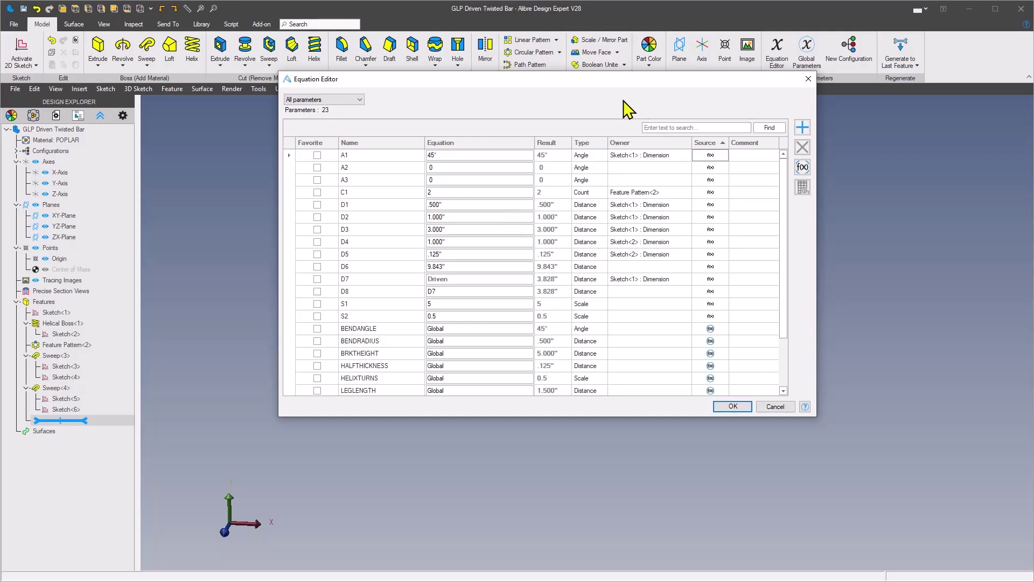
pyautogui.moveTo(587, 79); pyautogui.dragTo(779, 93)
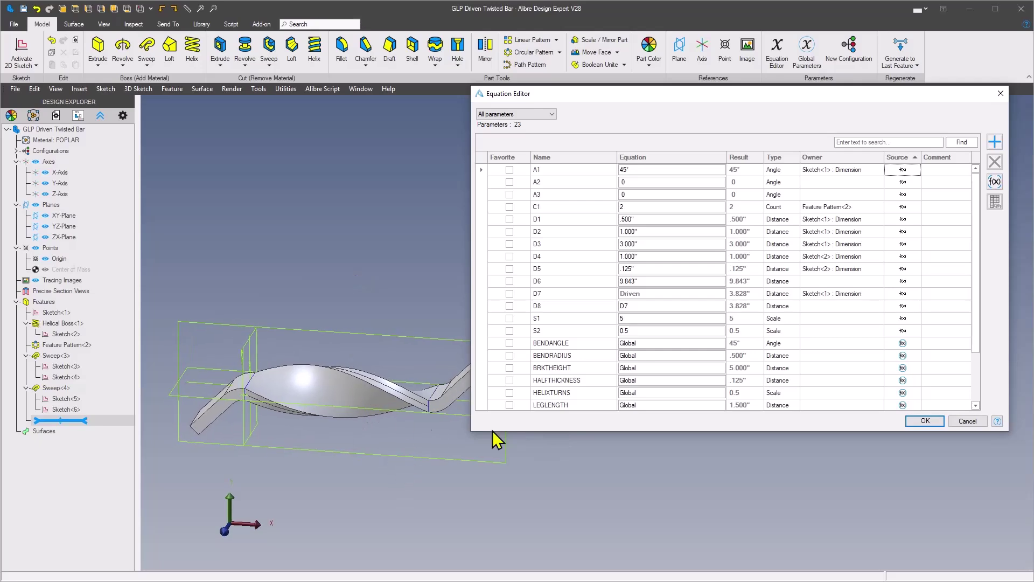
pyautogui.click(967, 420)
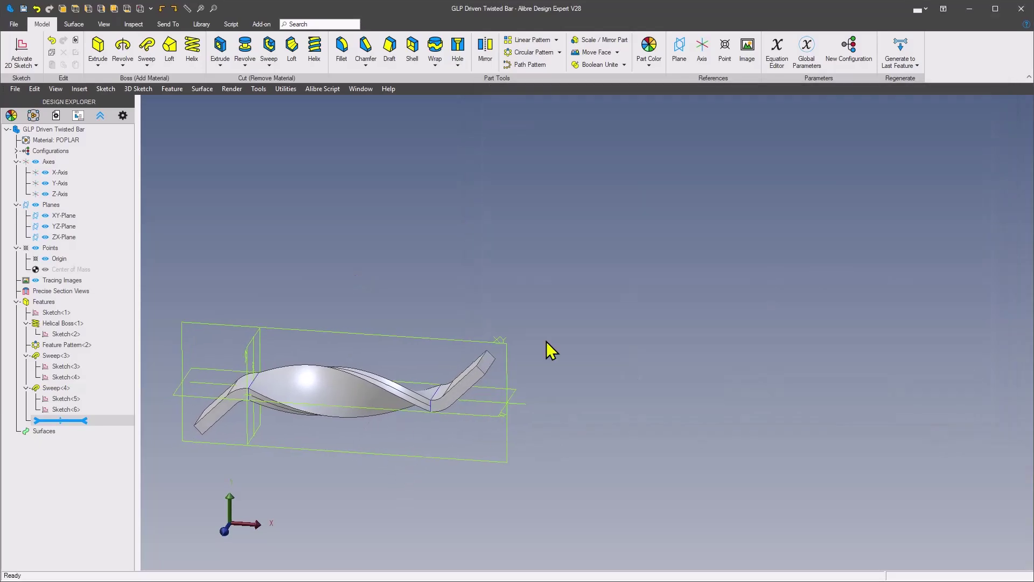
# Step: Open Sketch<1> for editing and place the TwistedBarGLP parameters window beside the sketch for reference
pyautogui.rightClick(58, 314)
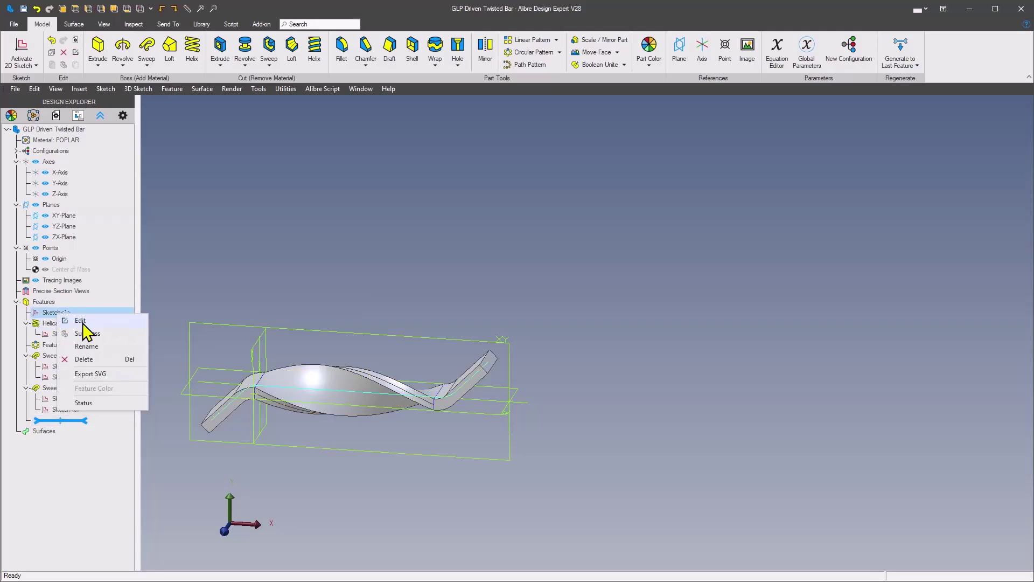
pyautogui.click(83, 323)
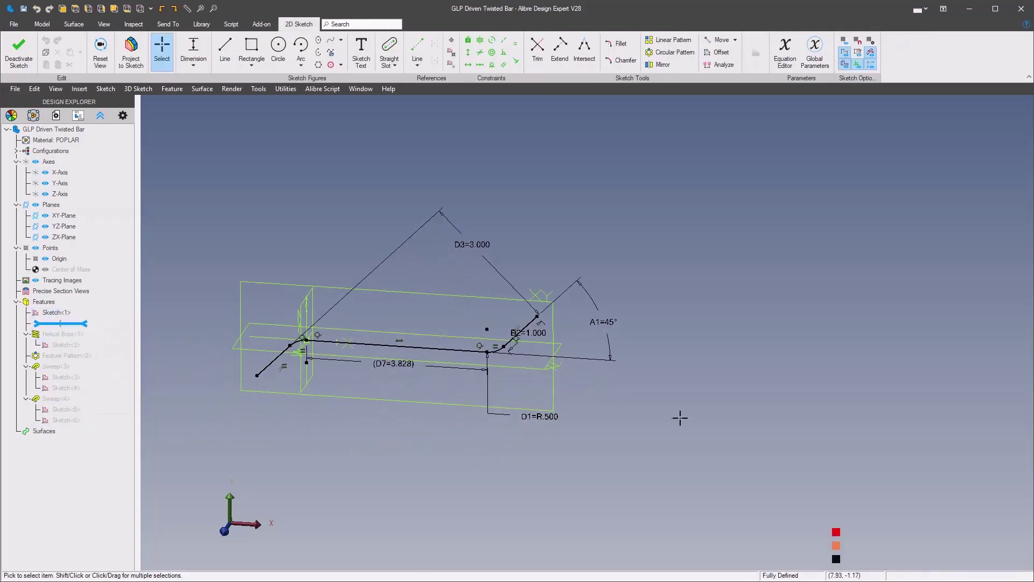
pyautogui.click(520, 581)
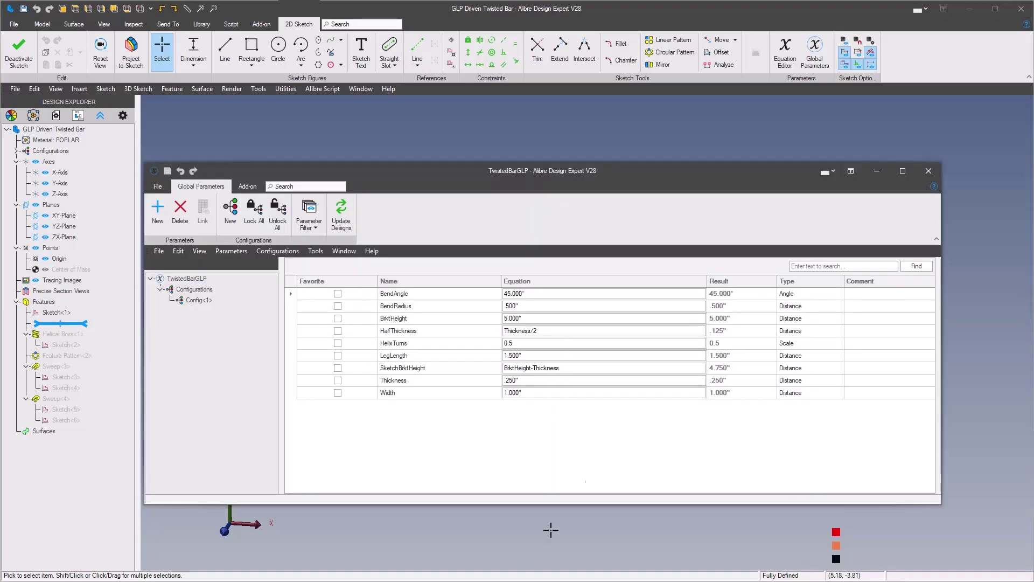
pyautogui.moveTo(494, 182); pyautogui.dragTo(549, 179)
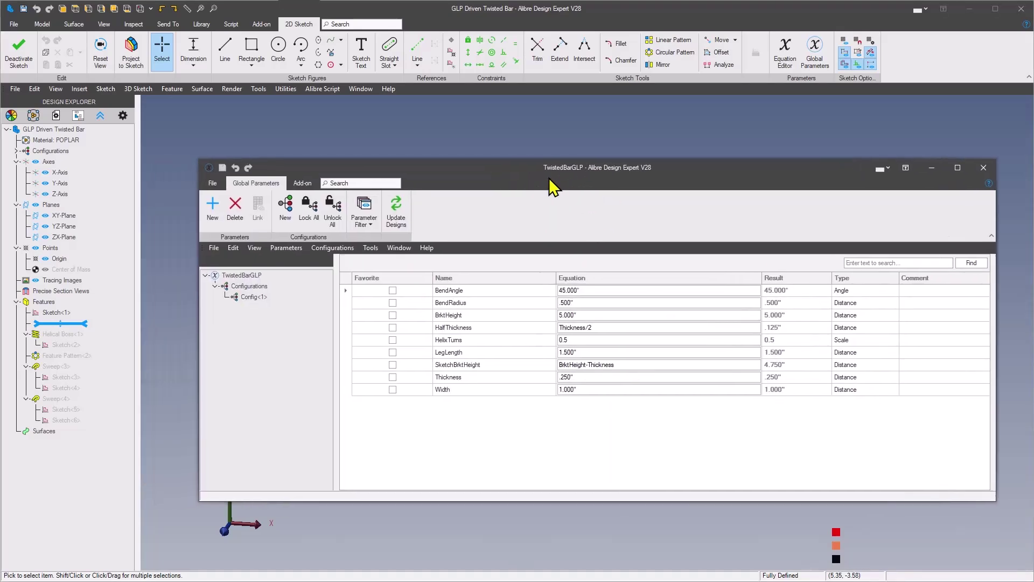
pyautogui.moveTo(197, 316); pyautogui.dragTo(451, 340)
pyautogui.moveTo(694, 171); pyautogui.dragTo(737, 217)
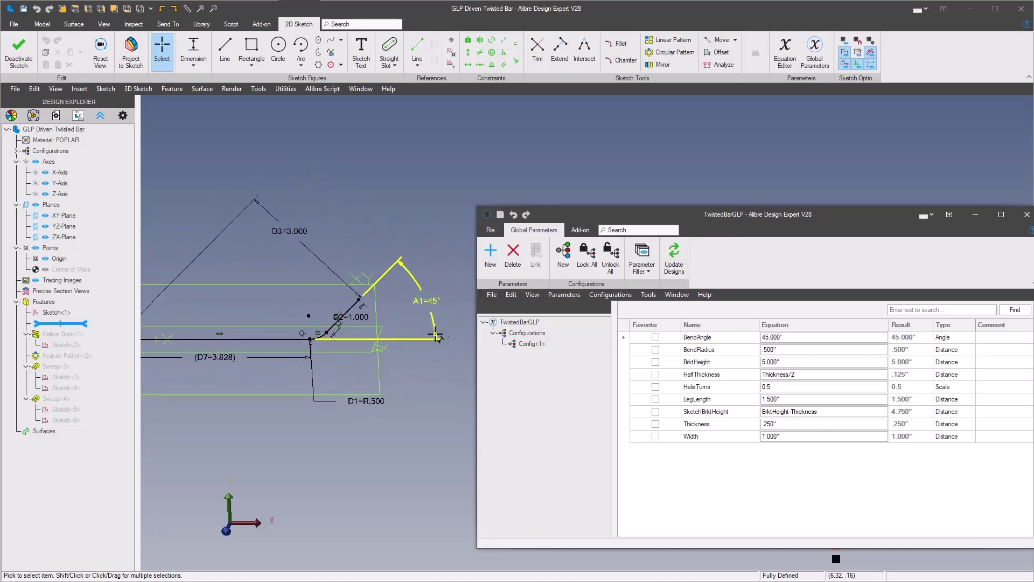
# Step: Set the angle dimension between the leg and the horizontal line to the global parameter BENDANGLE
pyautogui.click(434, 301)
pyautogui.doubleClick(434, 302)
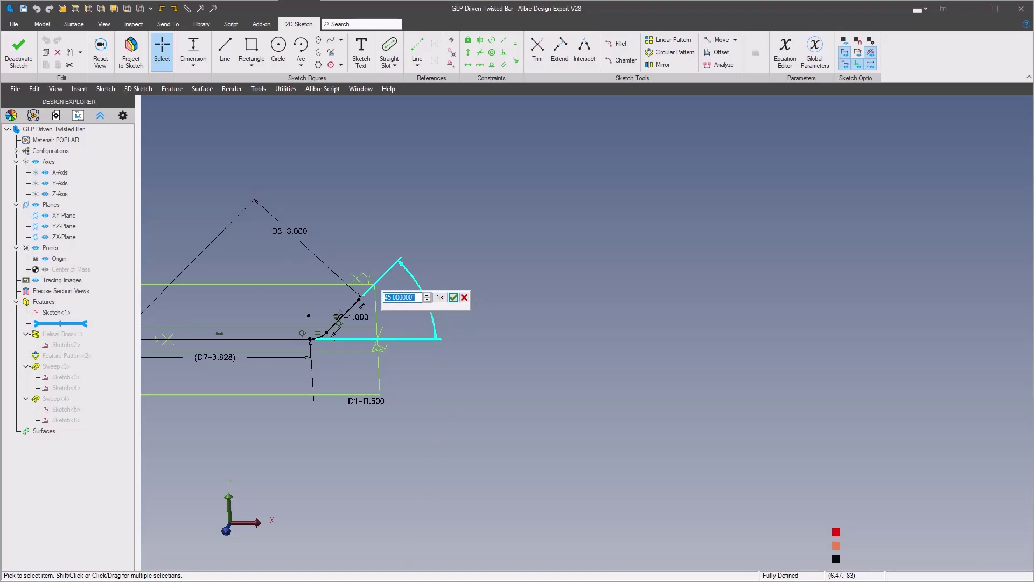
pyautogui.click(441, 298)
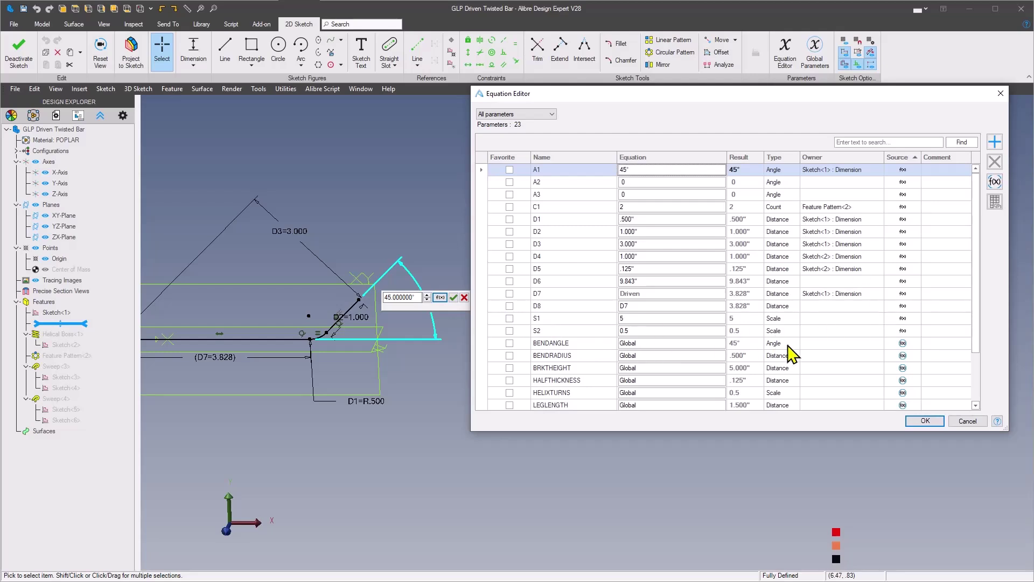
pyautogui.click(571, 344)
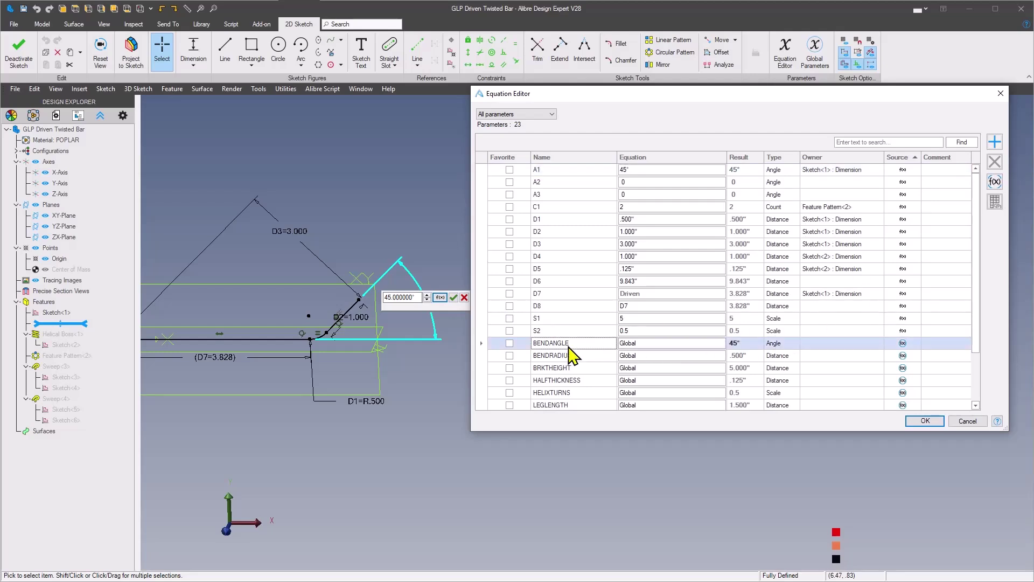
pyautogui.click(925, 420)
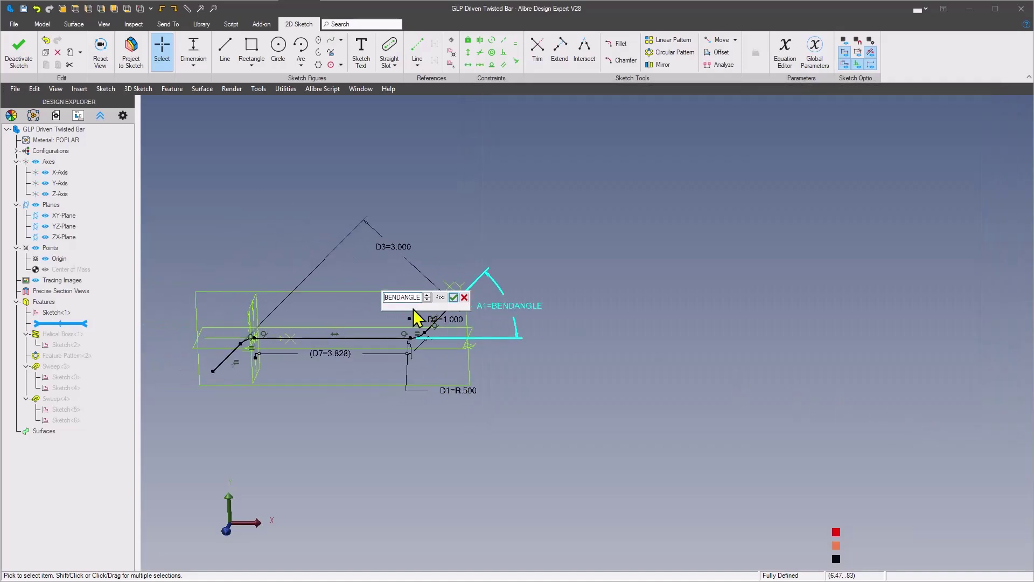
pyautogui.click(452, 297)
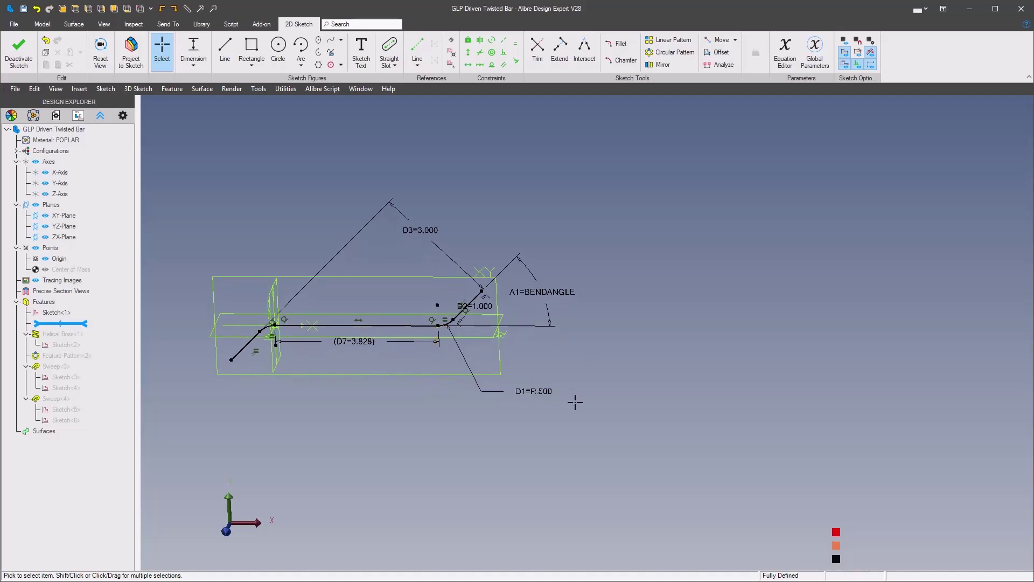
# Step: Set the bend arc's radius dimension to the global parameter BENDRADIUS
pyautogui.doubleClick(536, 390)
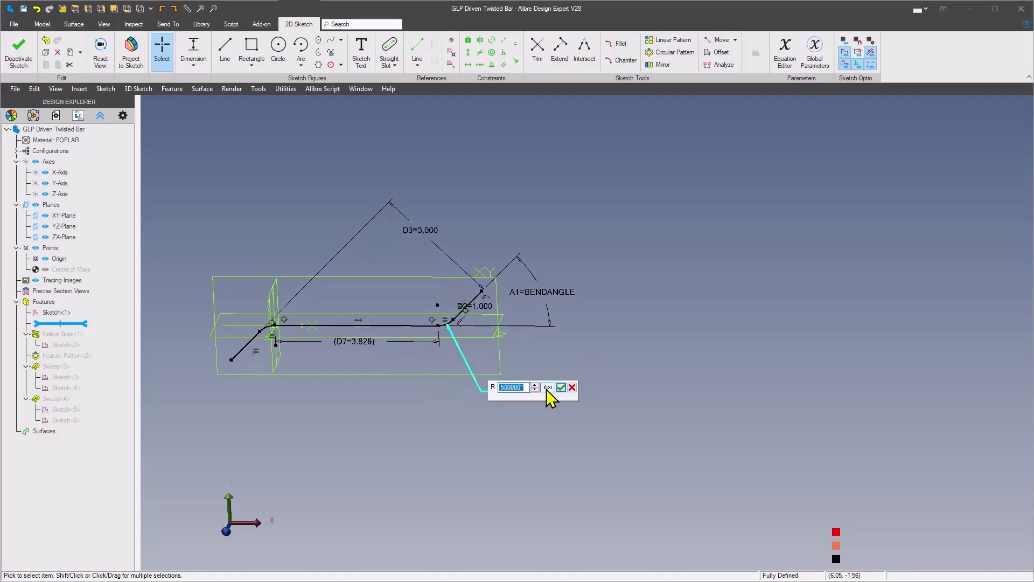
pyautogui.click(547, 387)
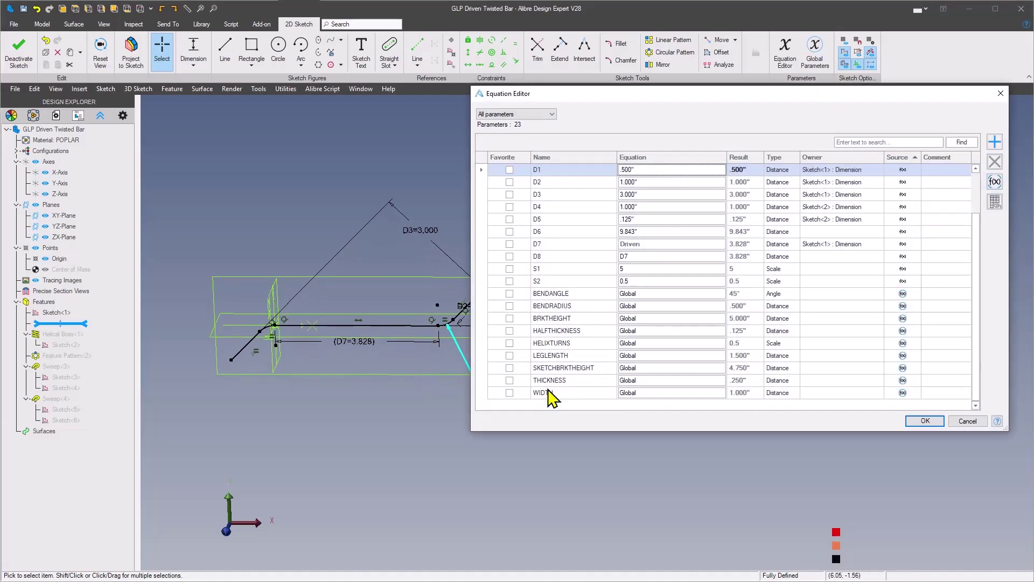
pyautogui.click(567, 307)
pyautogui.click(925, 420)
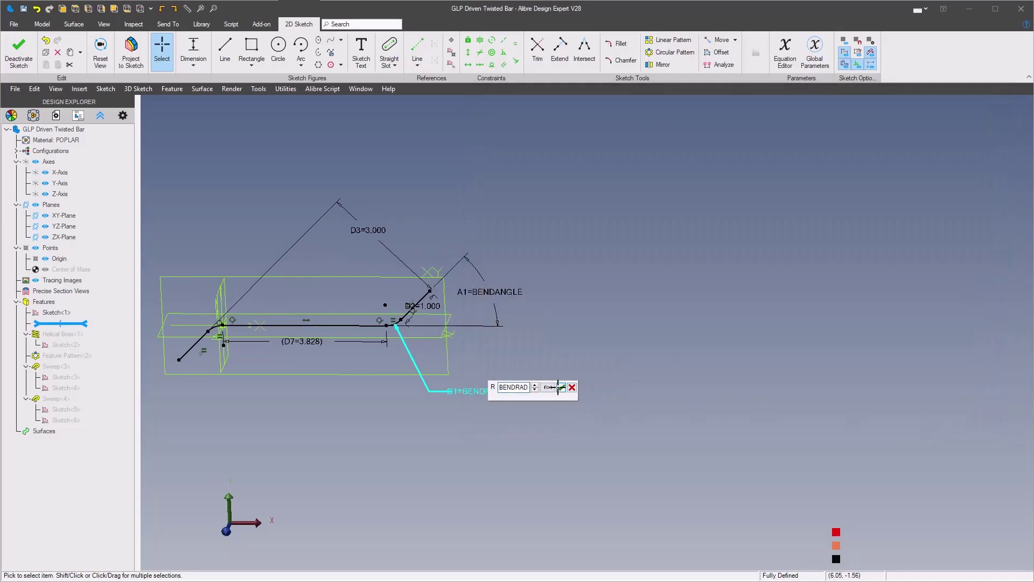
pyautogui.click(560, 388)
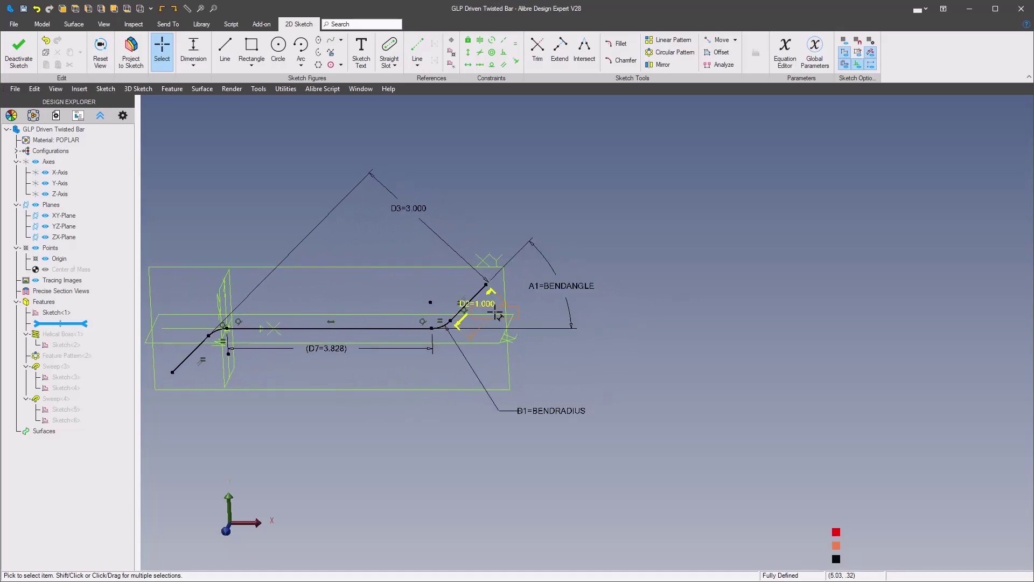
# Step: Move the angled leg's length dimension clear of the line and set it to the global parameter LEGLENGTH
pyautogui.moveTo(494, 312); pyautogui.dragTo(494, 312)
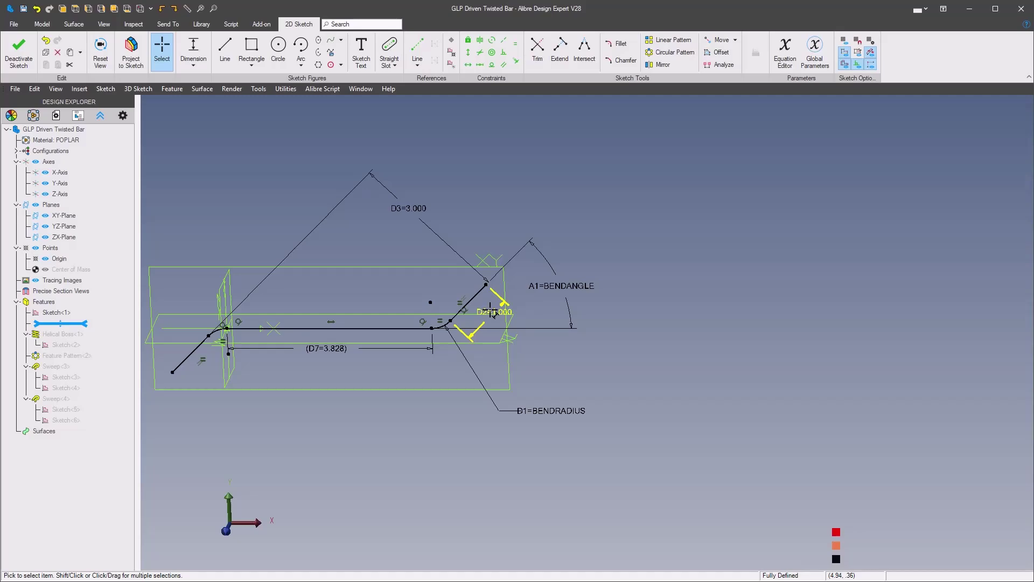
pyautogui.doubleClick(491, 311)
pyautogui.click(518, 309)
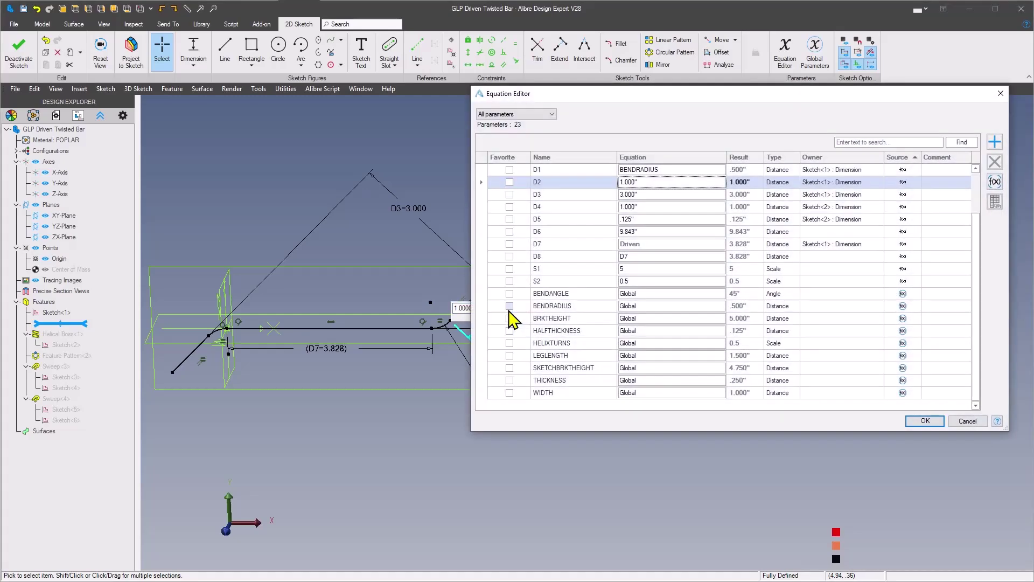
pyautogui.click(555, 357)
pyautogui.click(925, 421)
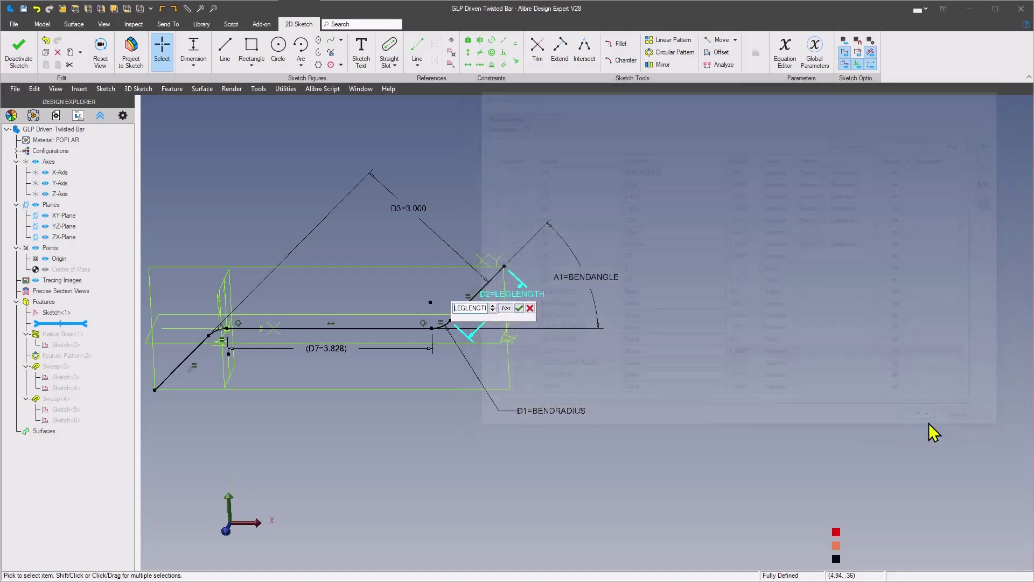
pyautogui.click(519, 307)
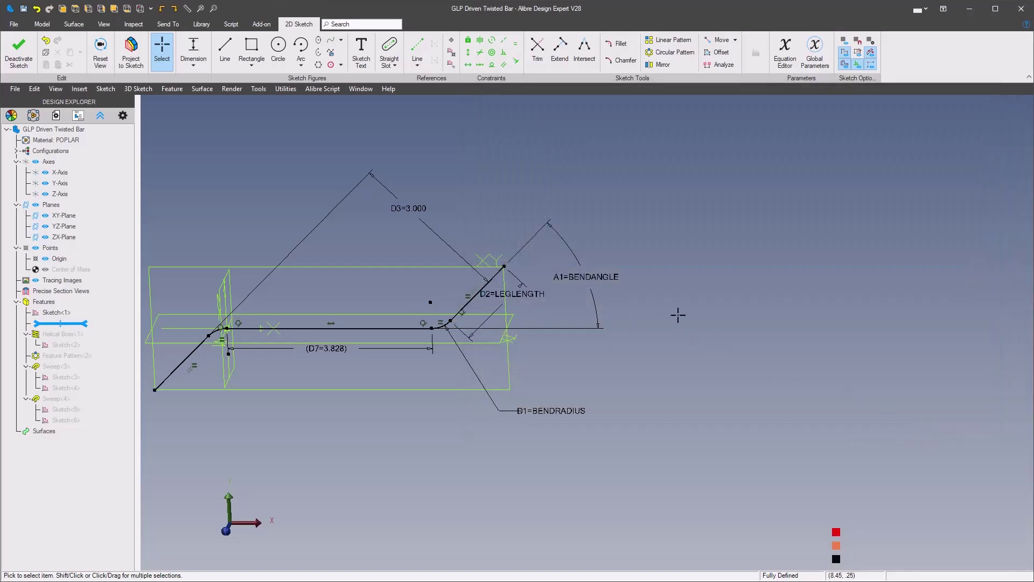
# Step: Reposition the 3.000 dimension between the two parallel legs and set it to the global parameter SKETCHBRKTHEIGHT
pyautogui.click(678, 310)
pyautogui.click(498, 173)
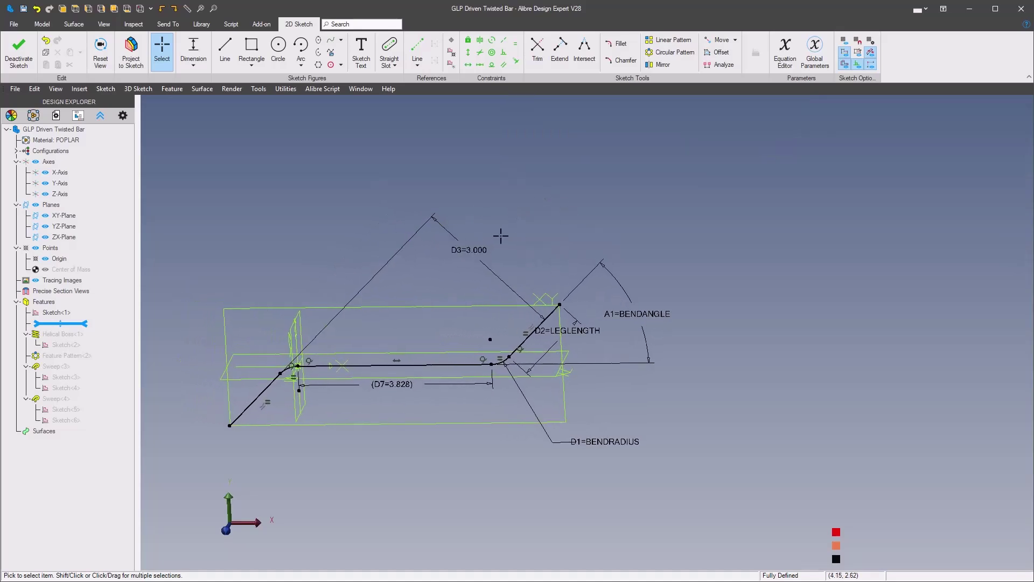
pyautogui.moveTo(466, 248); pyautogui.dragTo(504, 224)
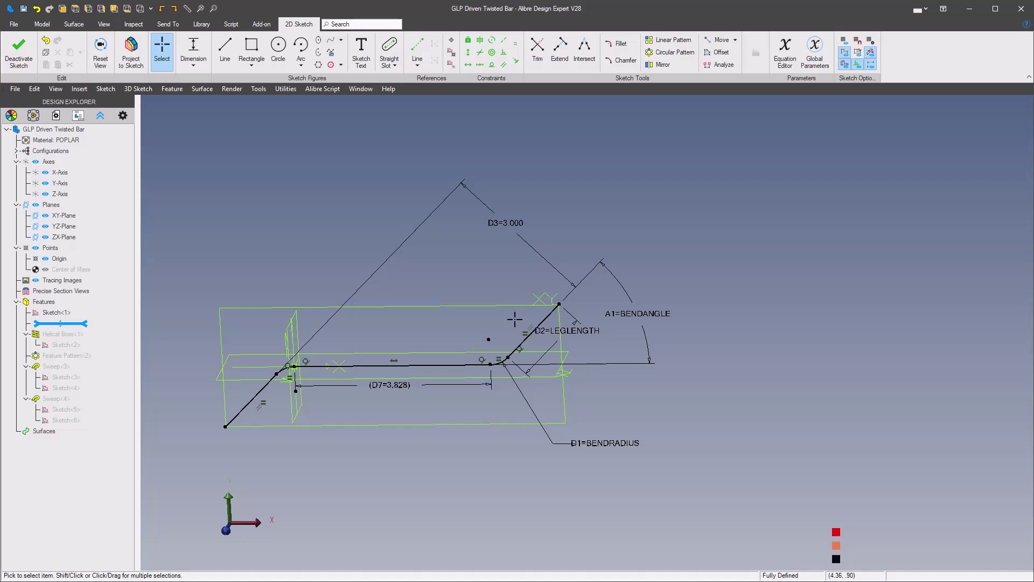
pyautogui.doubleClick(497, 228)
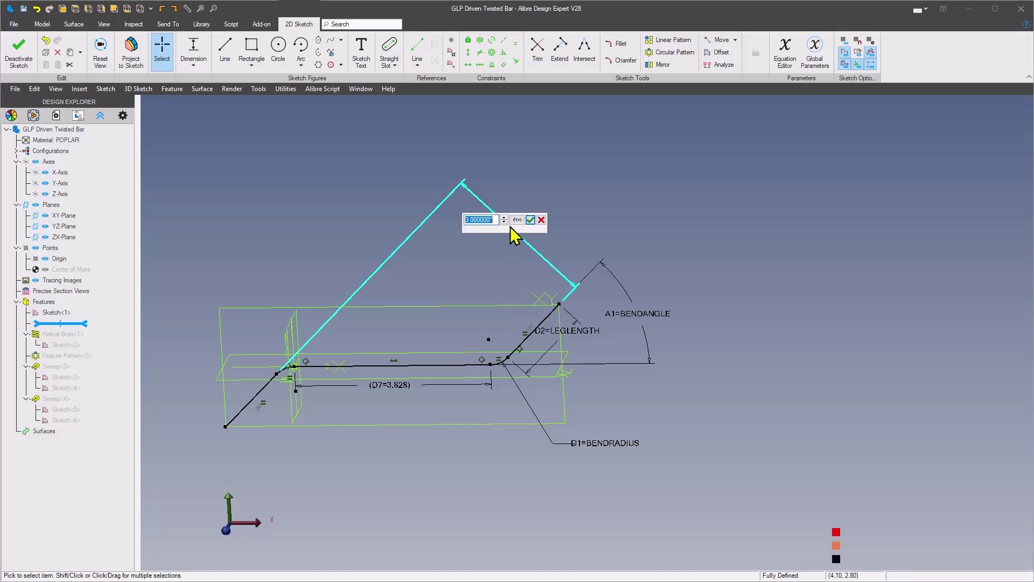
pyautogui.click(525, 222)
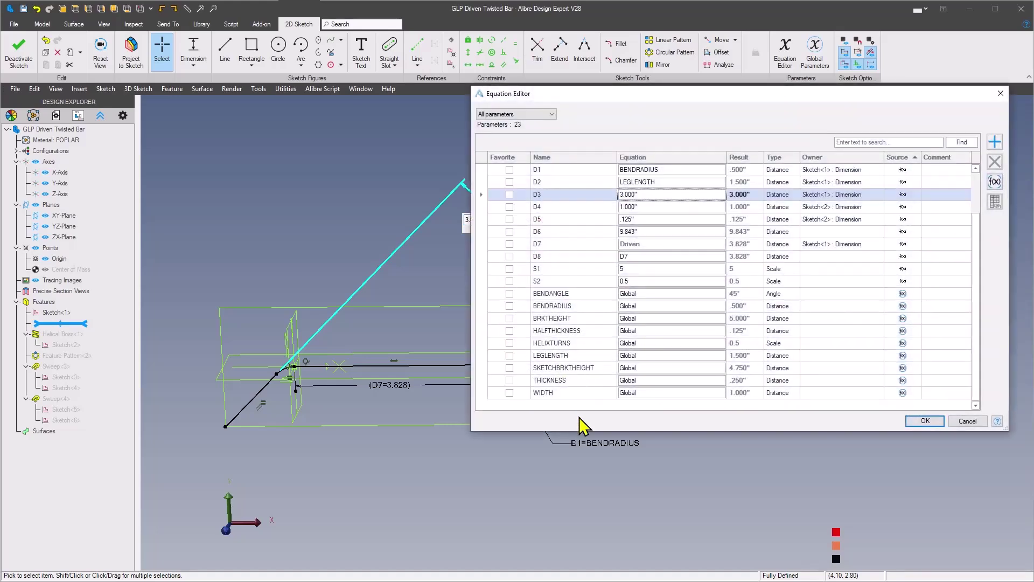
pyautogui.click(563, 368)
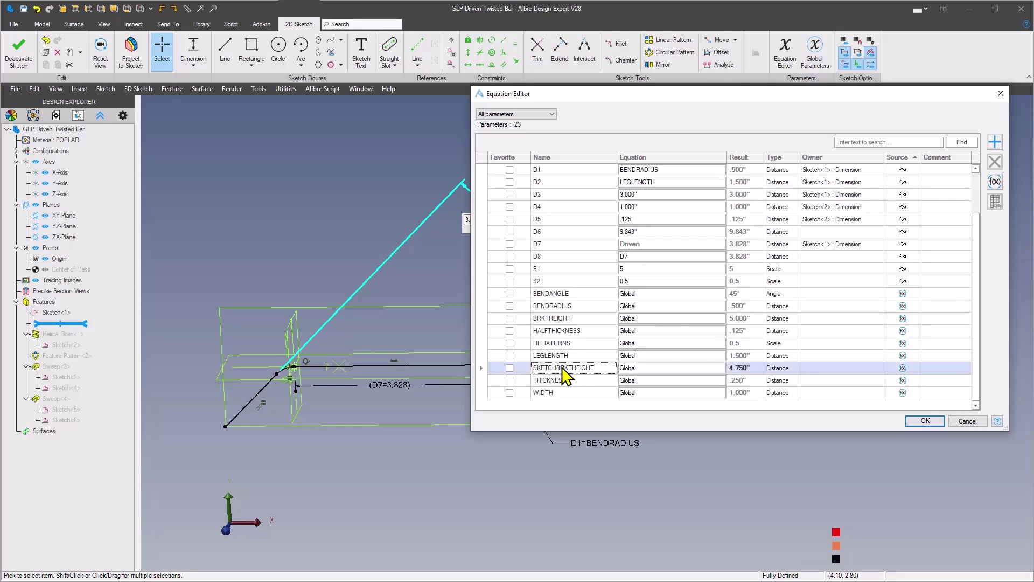
pyautogui.click(925, 421)
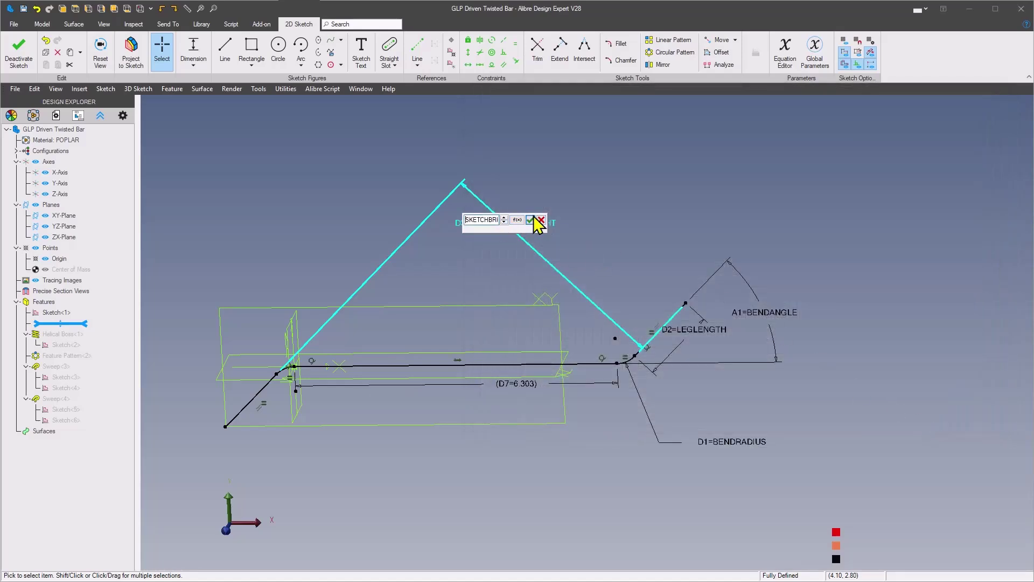
pyautogui.click(530, 220)
# Step: Close the sketch and roll the feature history forward to just after Helical Boss<1>
pyautogui.rightClick(614, 243)
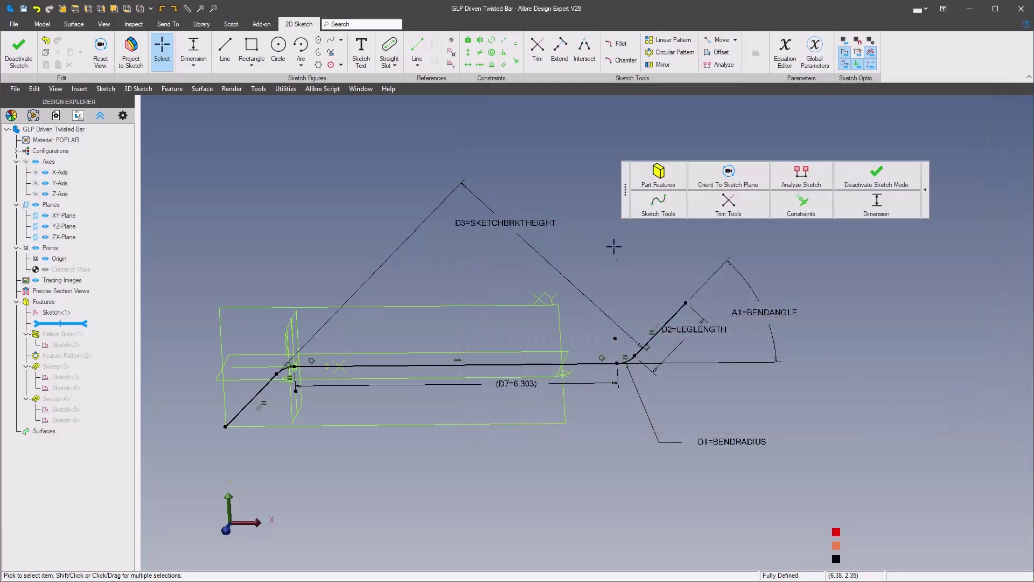
pyautogui.rightClick(466, 277)
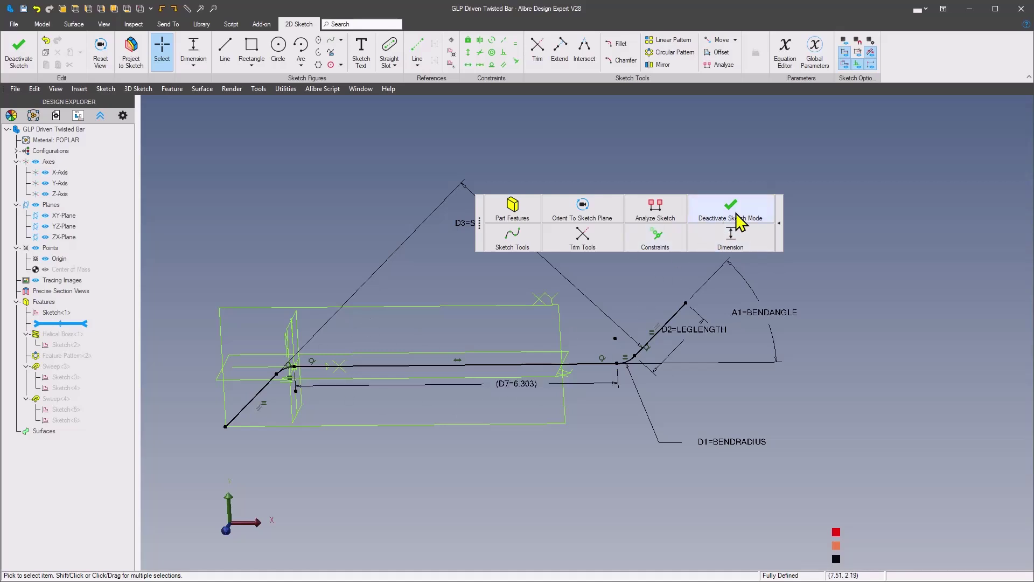
pyautogui.click(737, 218)
pyautogui.moveTo(88, 329); pyautogui.dragTo(82, 345)
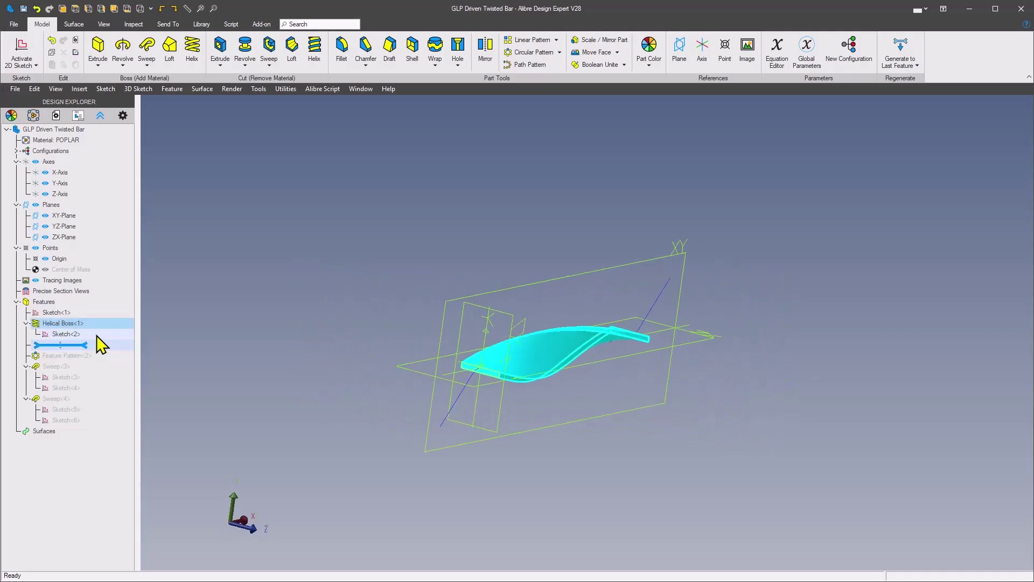
# Step: Edit Sketch<2> under the helical boss and set the rectangle's 1.000 width dimension to the global parameter WIDTH
pyautogui.click(161, 332)
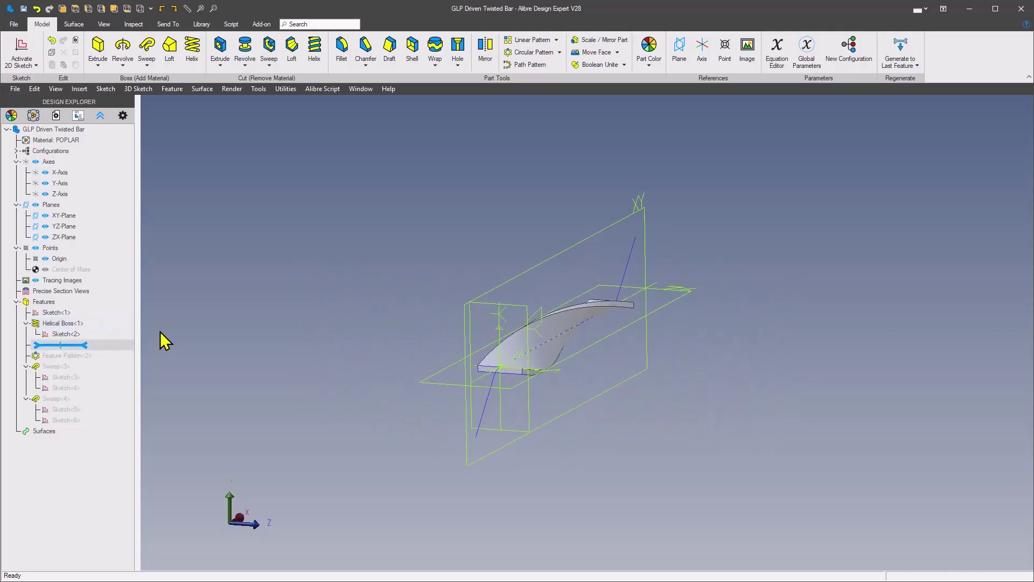
pyautogui.rightClick(68, 342)
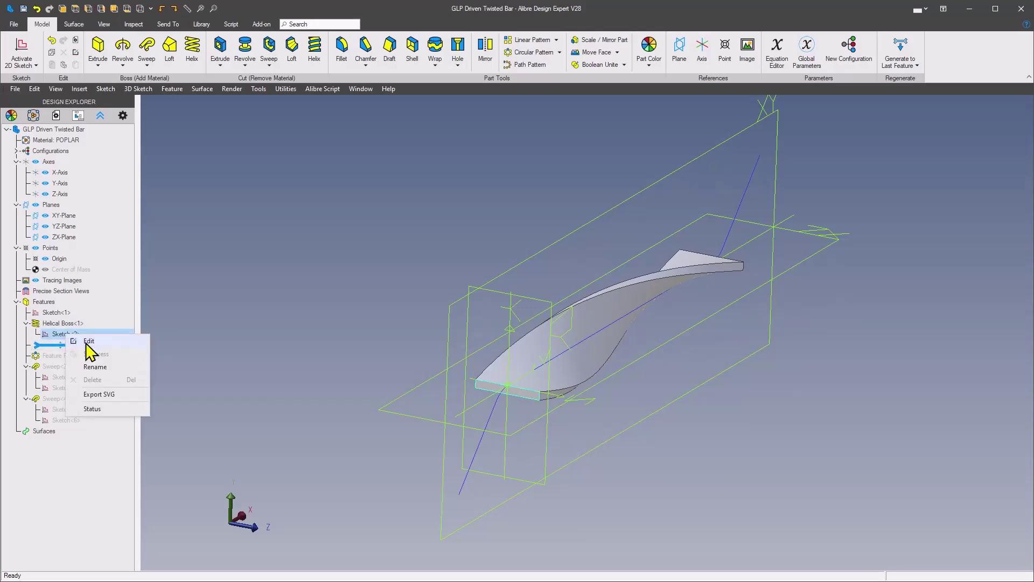
pyautogui.click(86, 346)
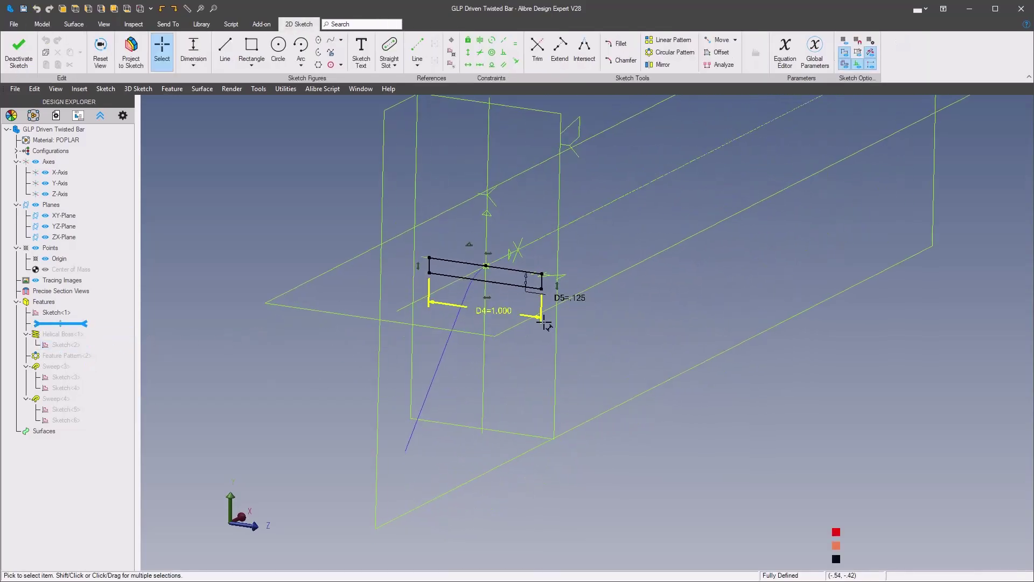
pyautogui.doubleClick(507, 314)
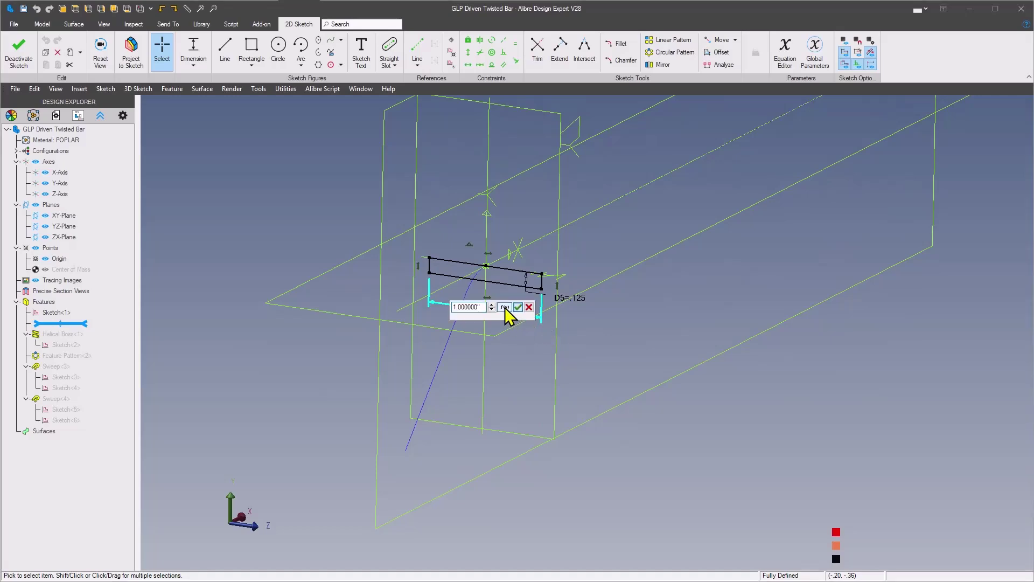
pyautogui.click(504, 307)
pyautogui.click(565, 397)
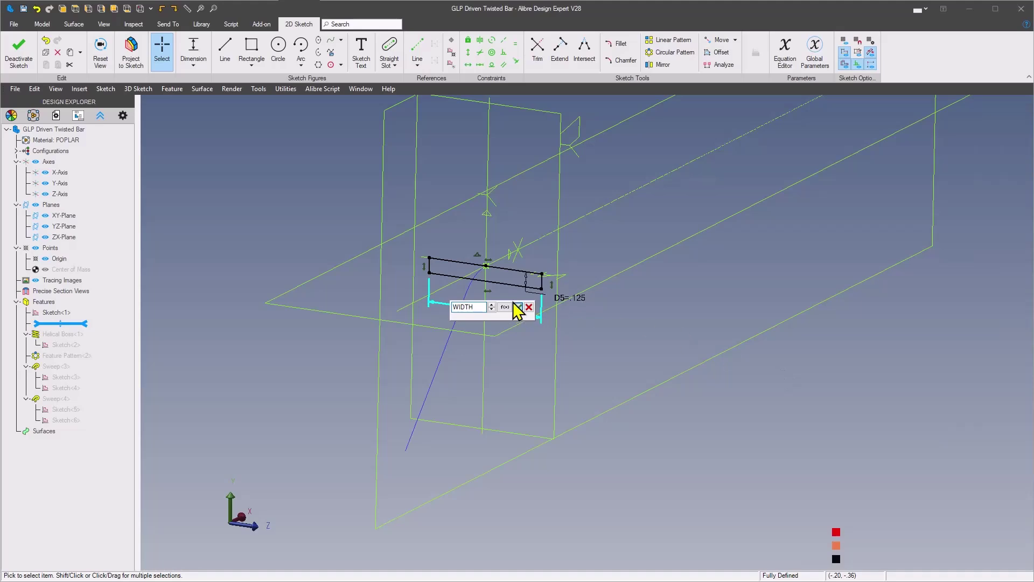
pyautogui.click(519, 307)
# Step: Set the rectangle's .125 height dimension in the profile sketch to the global parameter HALFTHICKNESS
pyautogui.rightClick(570, 307)
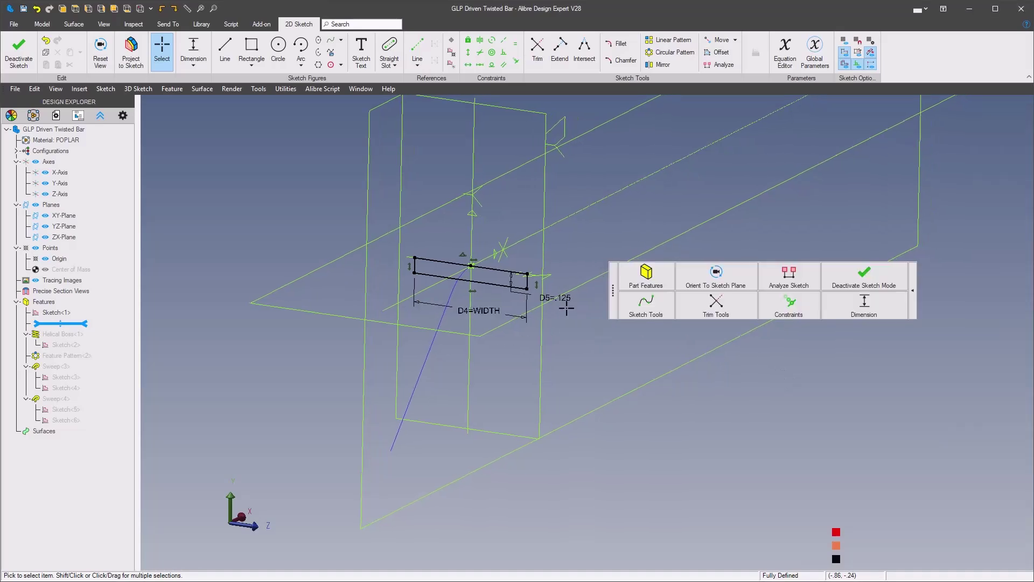
pyautogui.doubleClick(557, 300)
pyautogui.click(562, 295)
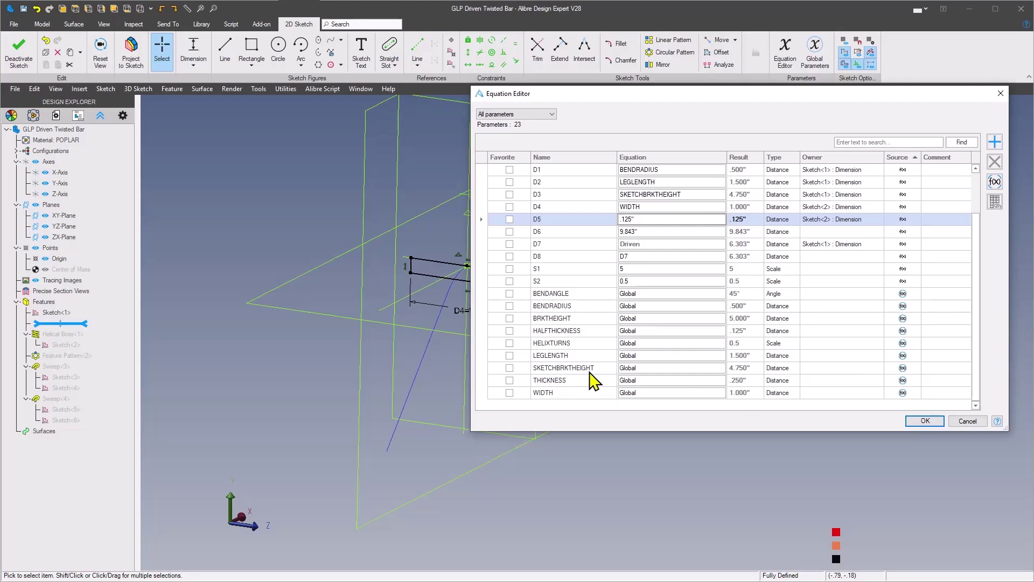
pyautogui.click(585, 331)
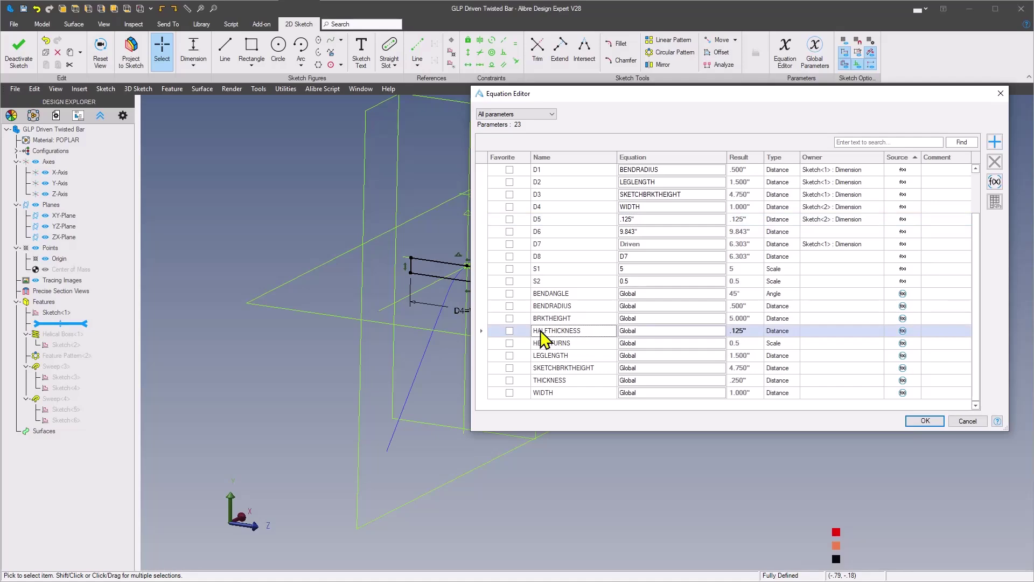
pyautogui.click(924, 422)
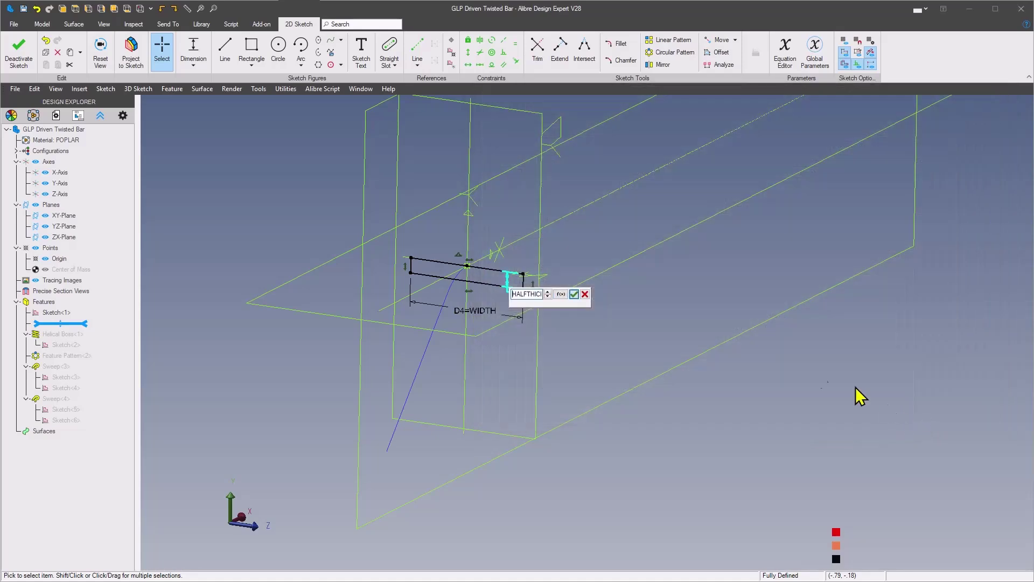
pyautogui.click(575, 294)
# Step: Close the profile sketch and regenerate the part to its last feature
pyautogui.rightClick(629, 356)
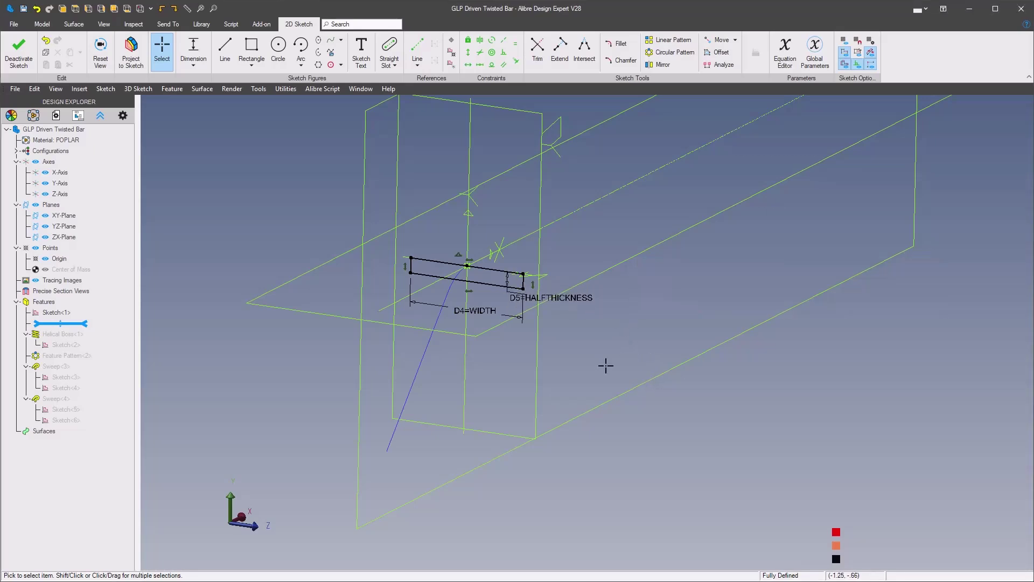
pyautogui.rightClick(662, 389)
pyautogui.click(913, 334)
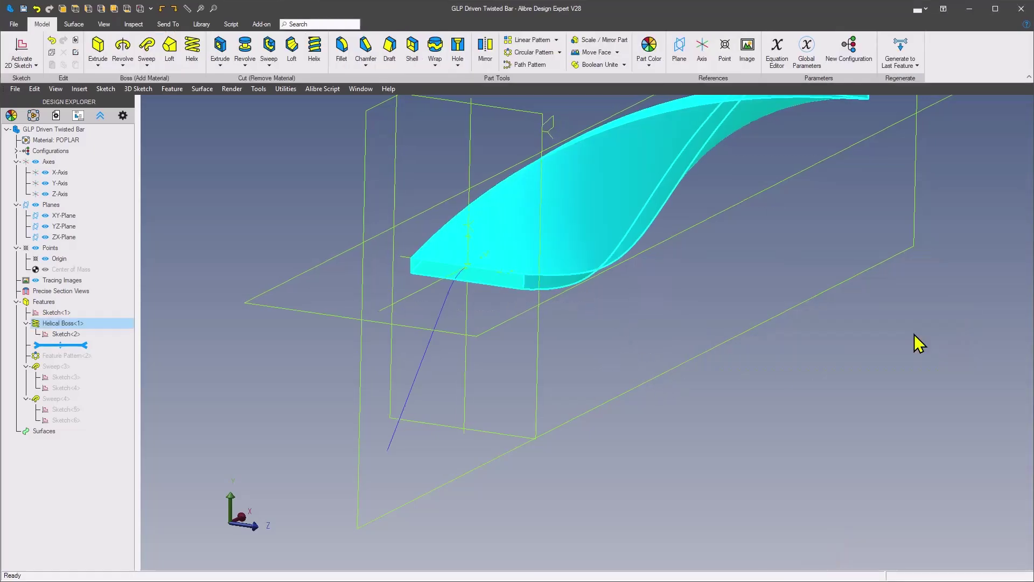
pyautogui.click(899, 51)
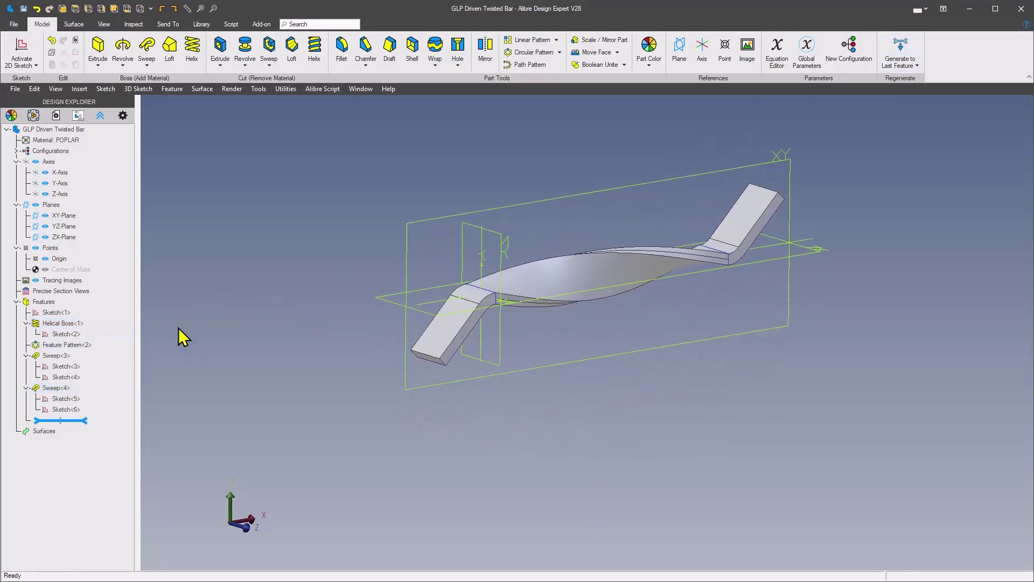
# Step: Edit Helical Boss<1> so its revolutions use the global parameter HELIXTURNS, and regenerate the part to the last feature
pyautogui.rightClick(62, 326)
pyautogui.click(81, 335)
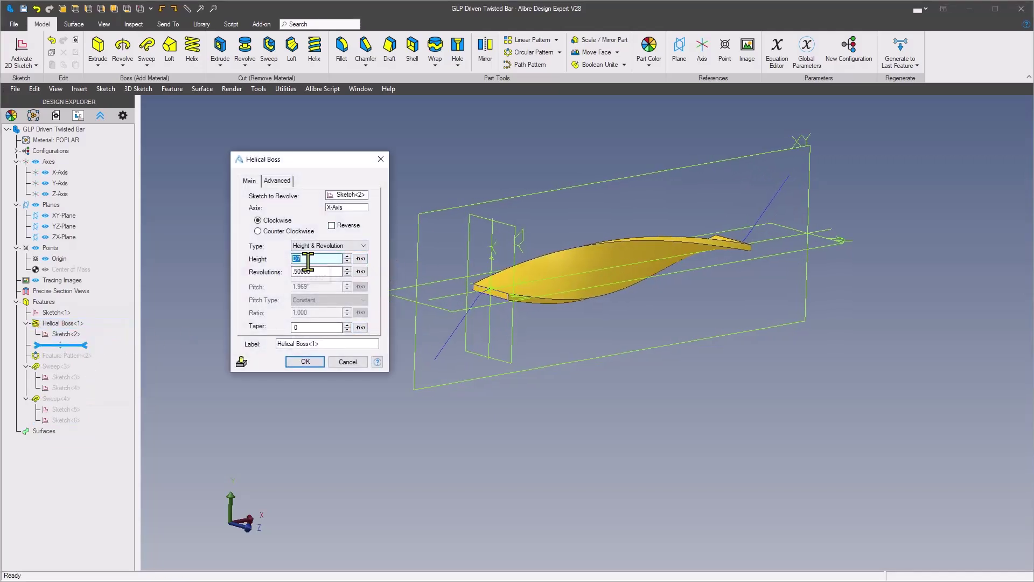
pyautogui.click(361, 271)
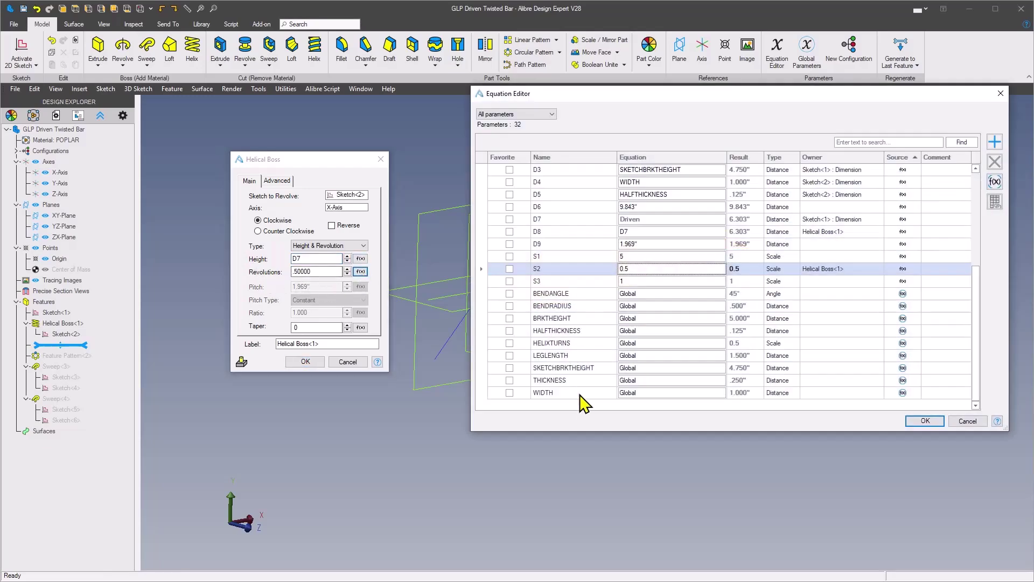
pyautogui.click(560, 343)
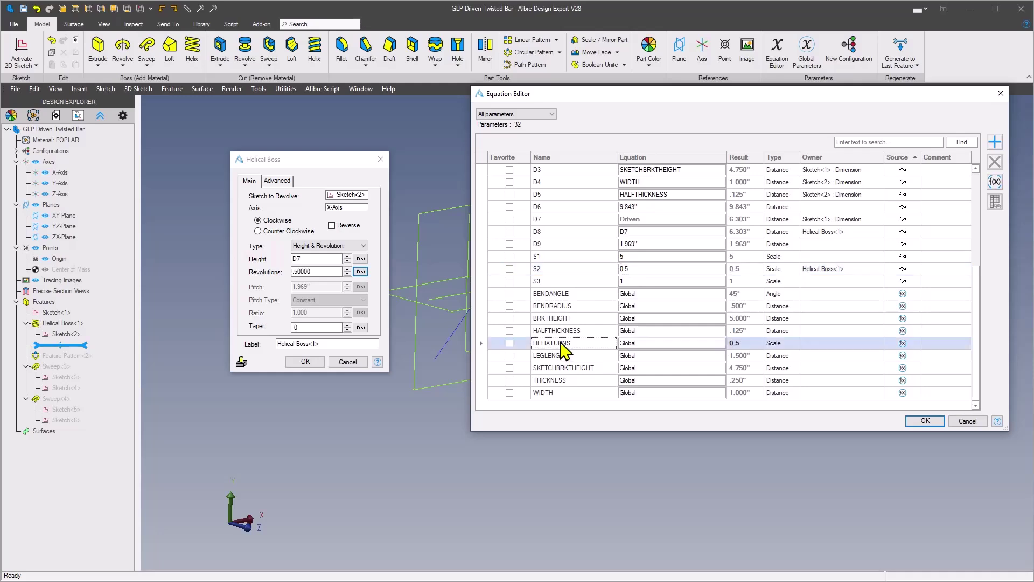
pyautogui.click(926, 420)
pyautogui.click(300, 361)
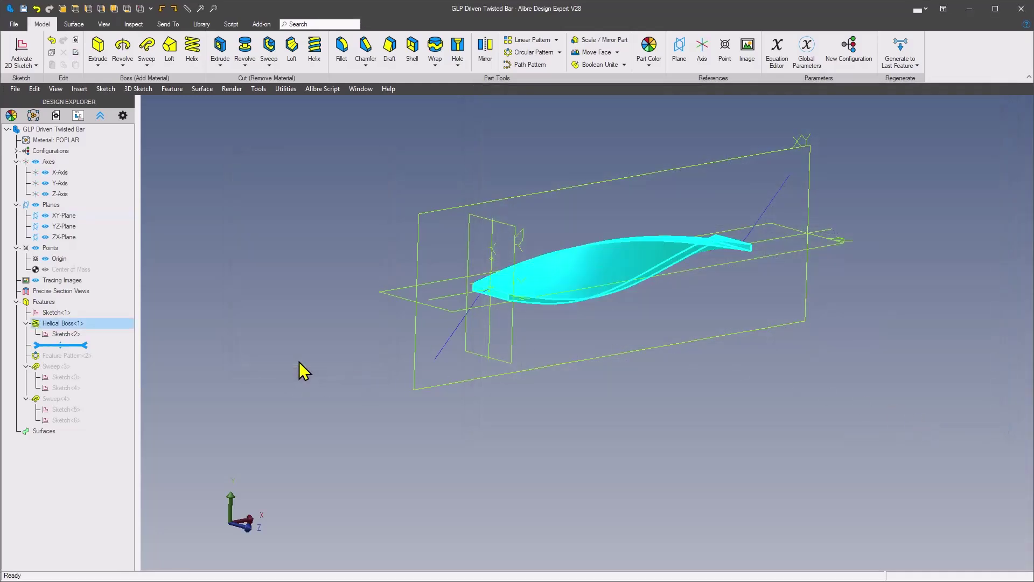
pyautogui.click(900, 51)
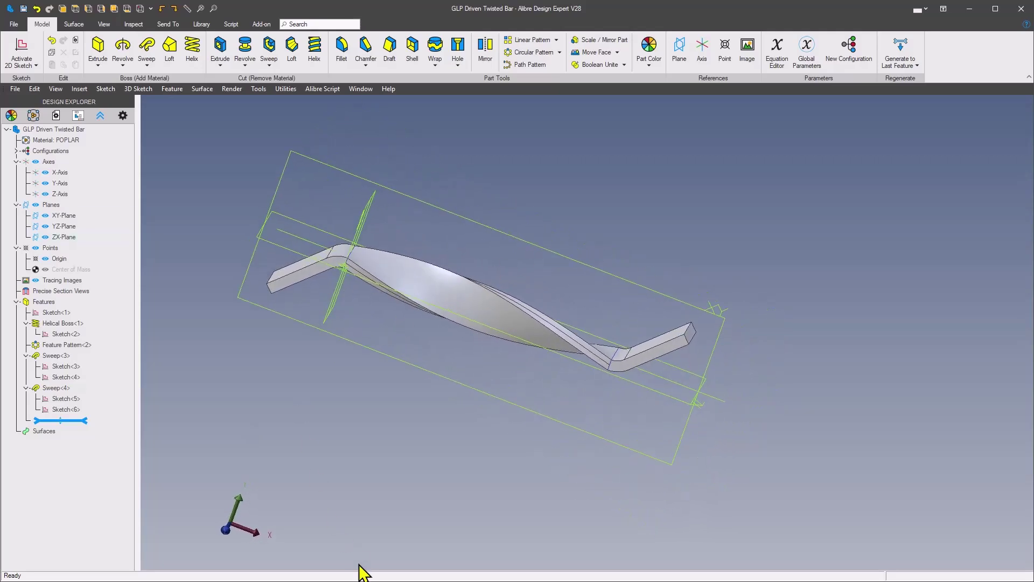
# Step: Bring up the TwistedBarGLP global parameters window, make it narrower and place it clear of the twisted bar model
pyautogui.hotkey('alt', 'Tab')
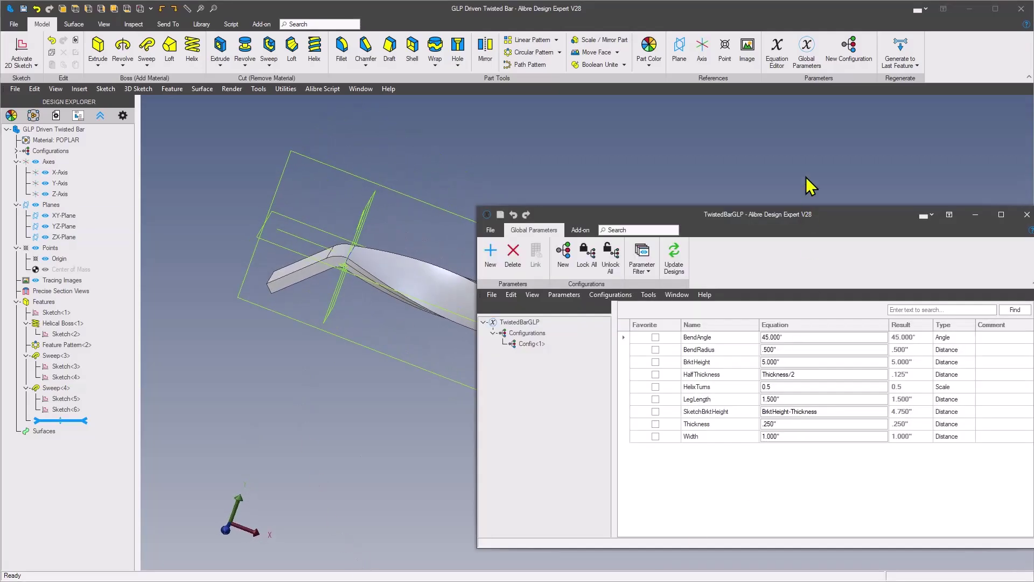
pyautogui.moveTo(771, 214); pyautogui.dragTo(689, 294)
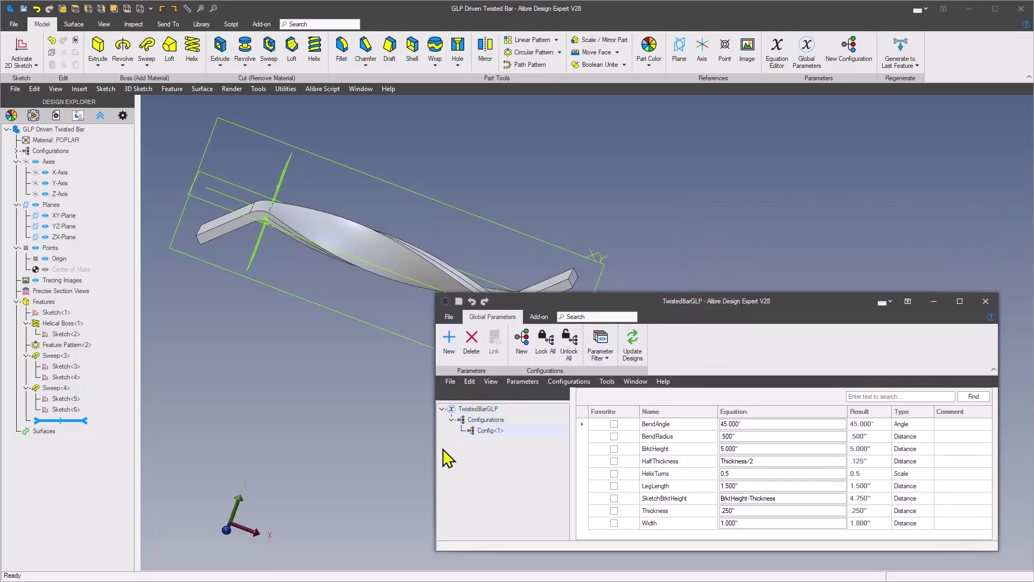
pyautogui.moveTo(435, 456); pyautogui.dragTo(553, 459)
pyautogui.moveTo(826, 305); pyautogui.dragTo(844, 292)
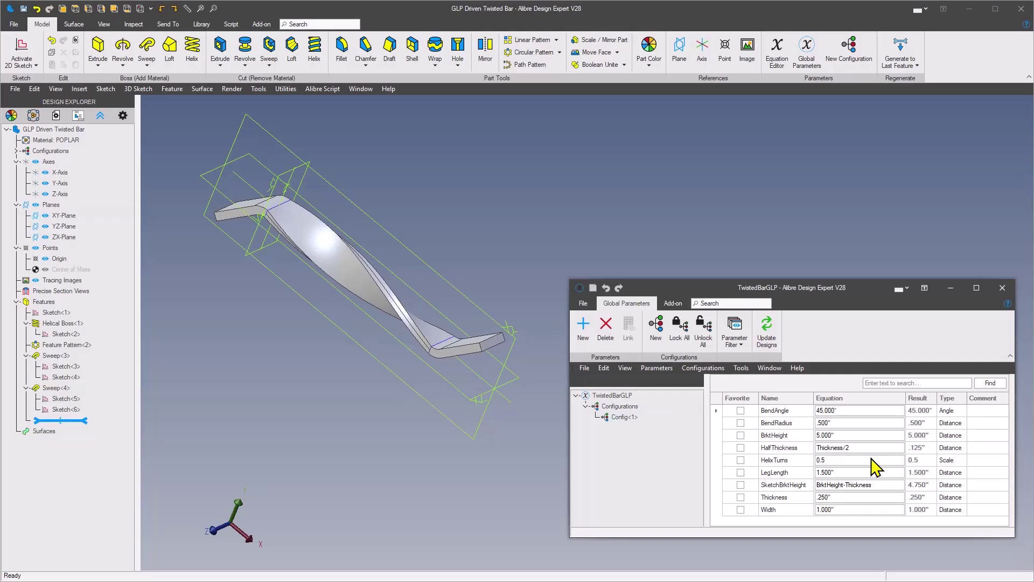
# Step: Set the HelixTurns global parameter to 1 and update the open designs
pyautogui.click(836, 461)
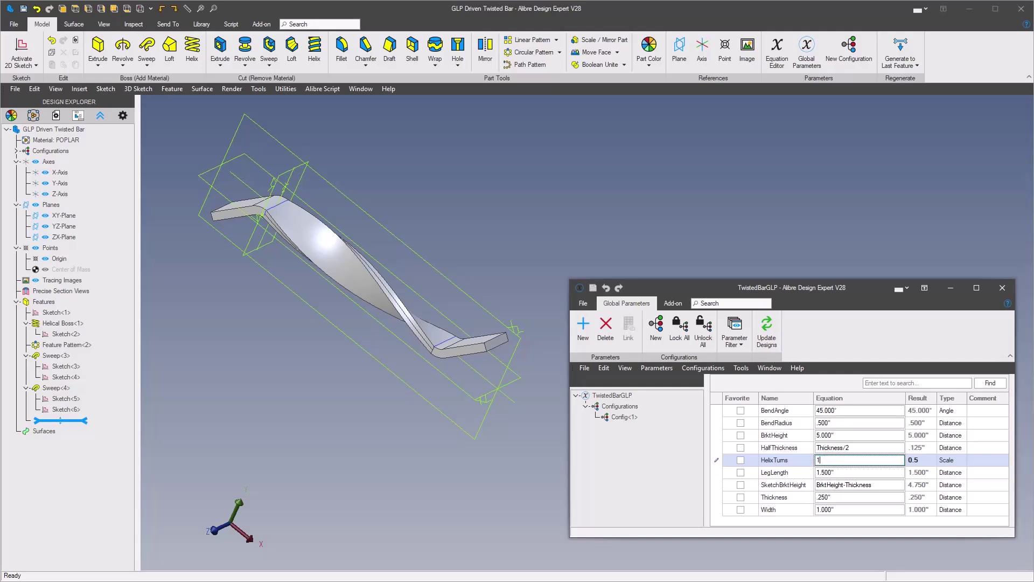
pyautogui.press('Tab')
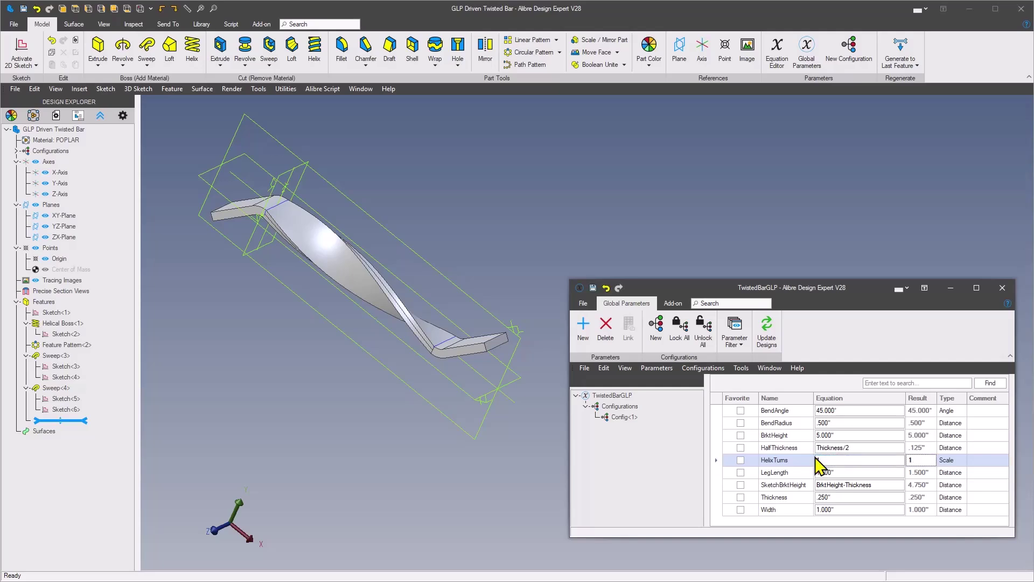
pyautogui.click(771, 339)
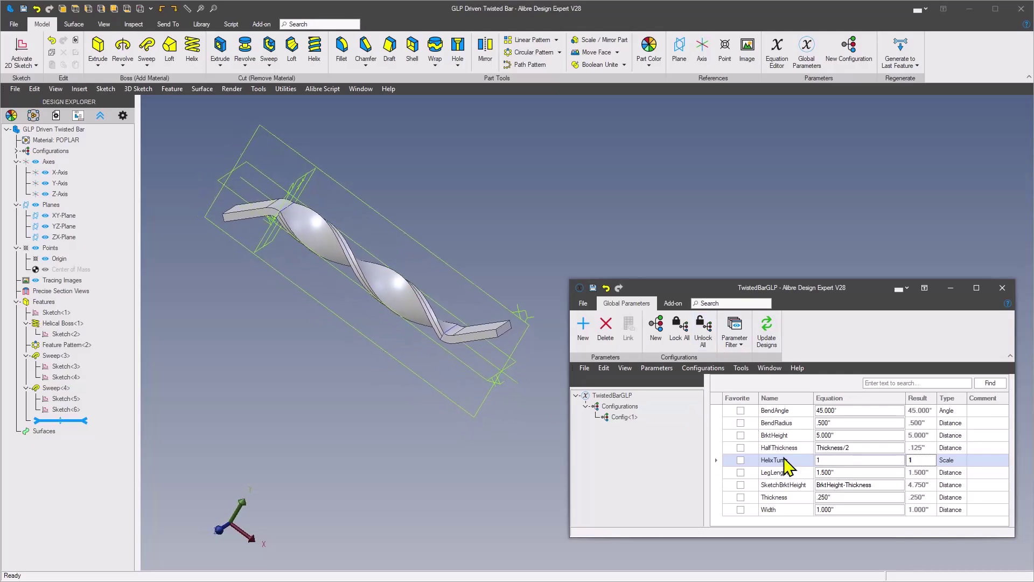
# Step: Set the BendRadius global parameter to .75 and update the open designs
pyautogui.click(844, 423)
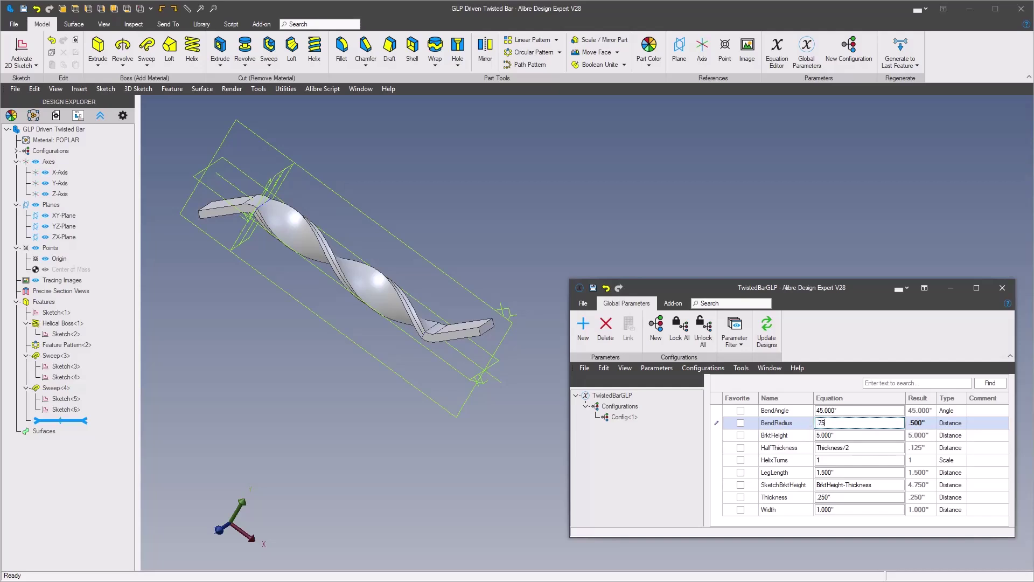
pyautogui.press('Tab')
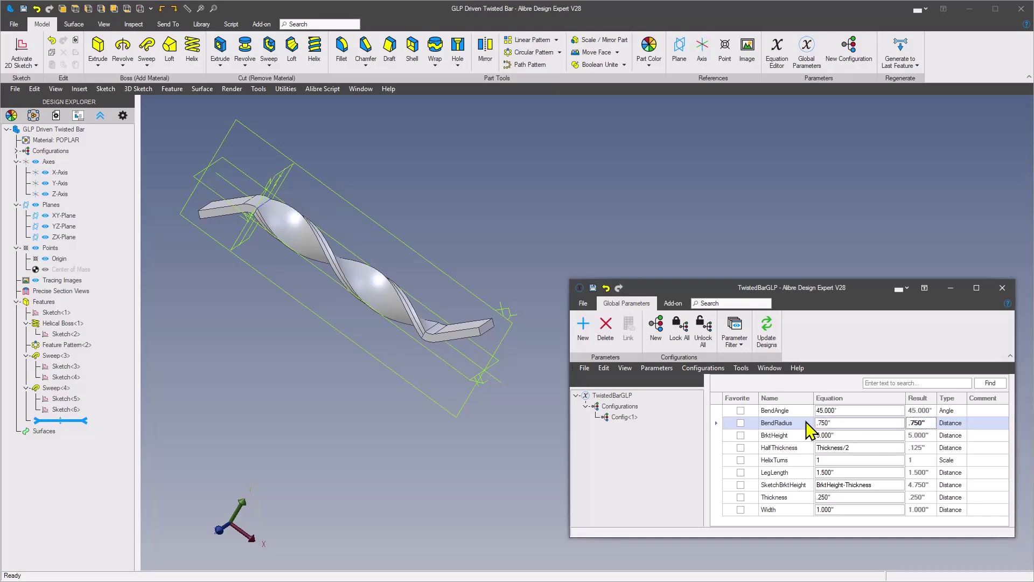
pyautogui.click(769, 324)
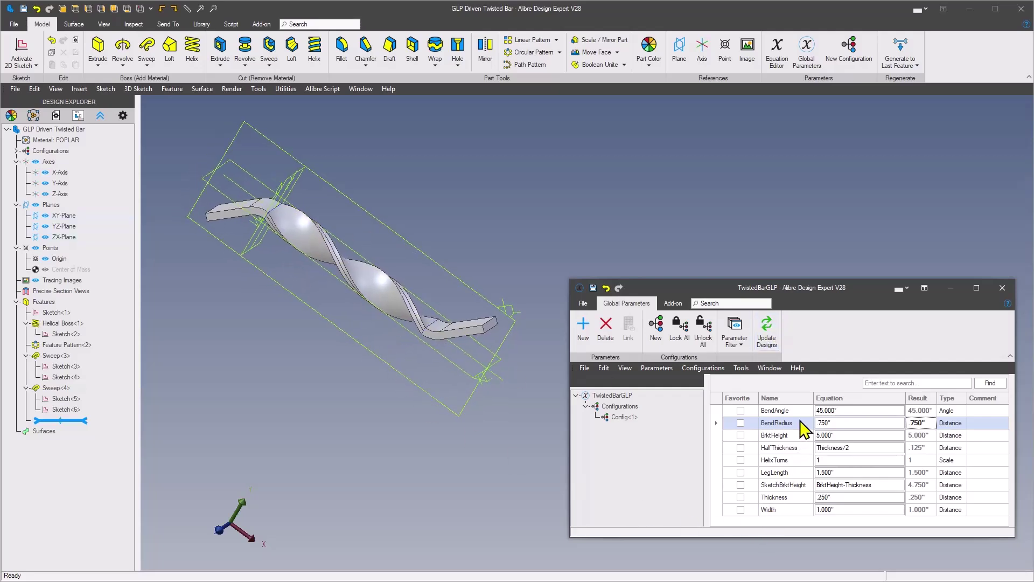
# Step: Set the LegLength global parameter to 2.5 inches and update the open designs
pyautogui.click(849, 477)
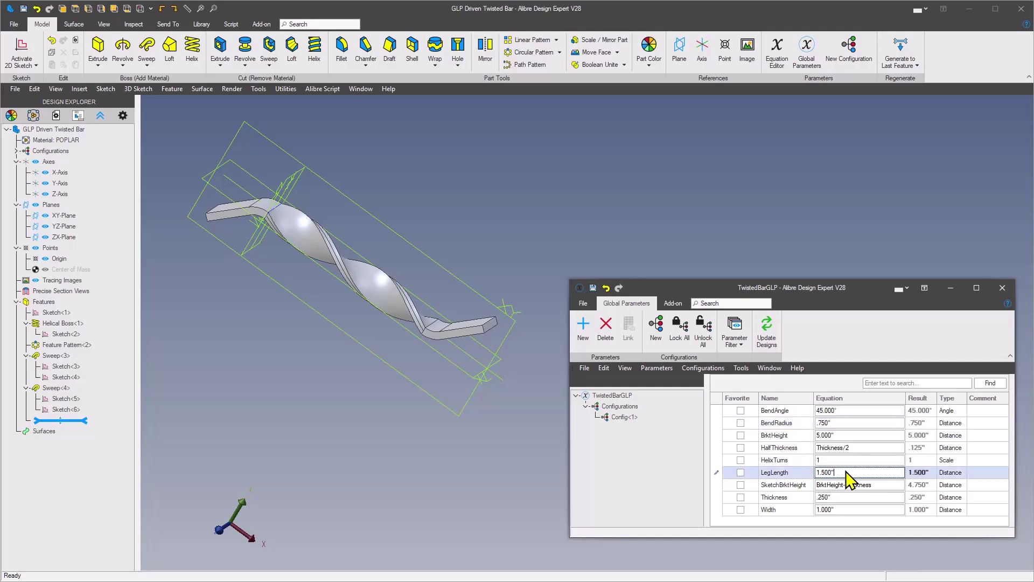
pyautogui.click(832, 474)
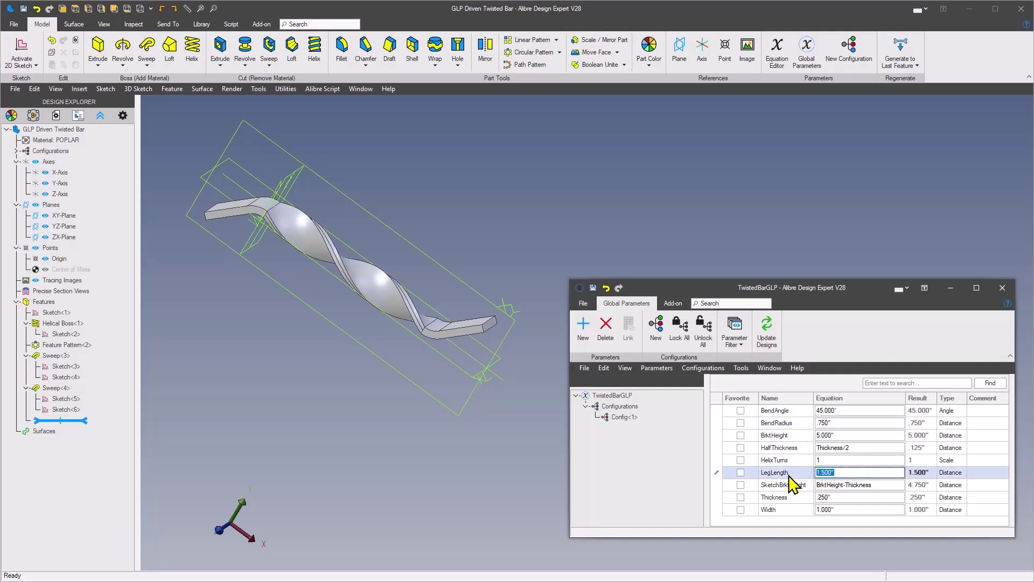
pyautogui.press('Return')
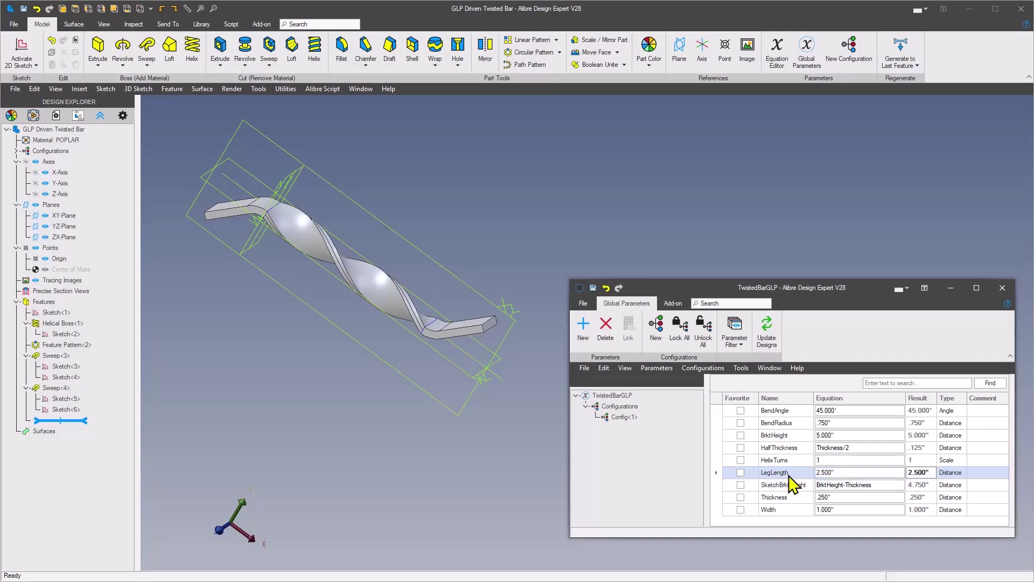
pyautogui.click(768, 326)
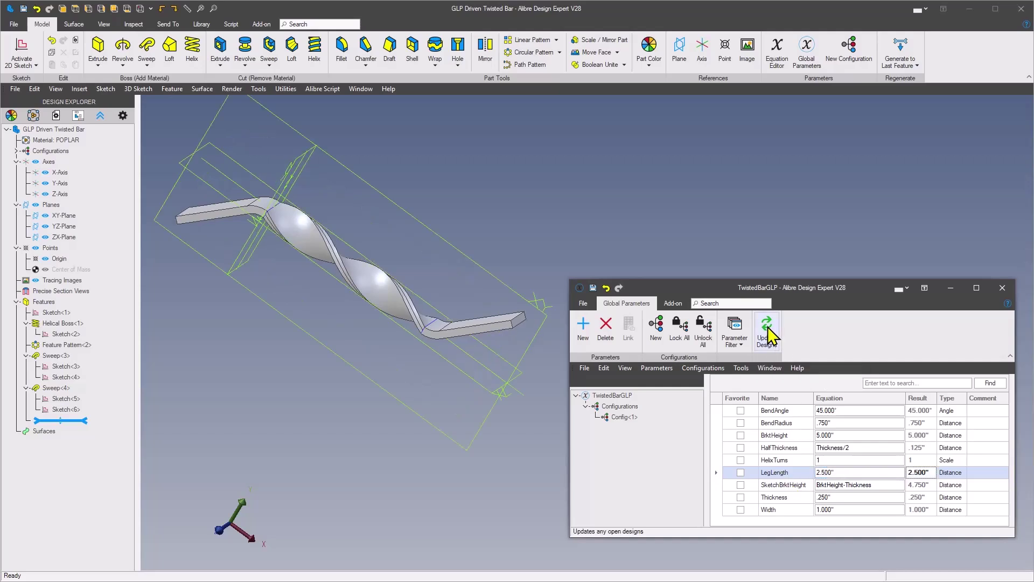
# Step: Inspect the lengthened leg and check the inner bend face's radius on the bar, and return to the TwistedBarGLP window
pyautogui.click(542, 240)
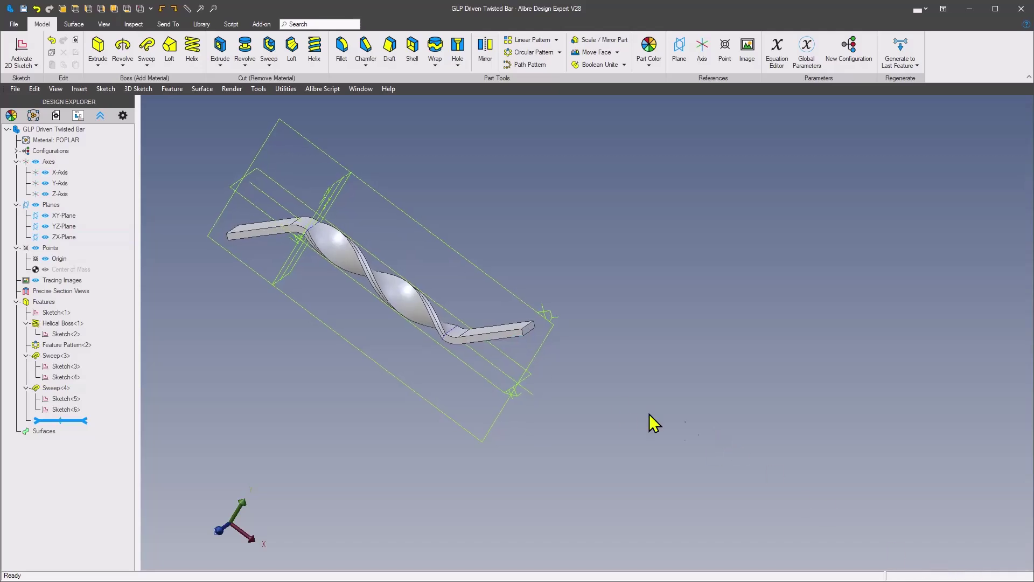
pyautogui.scroll(5, 595, 418)
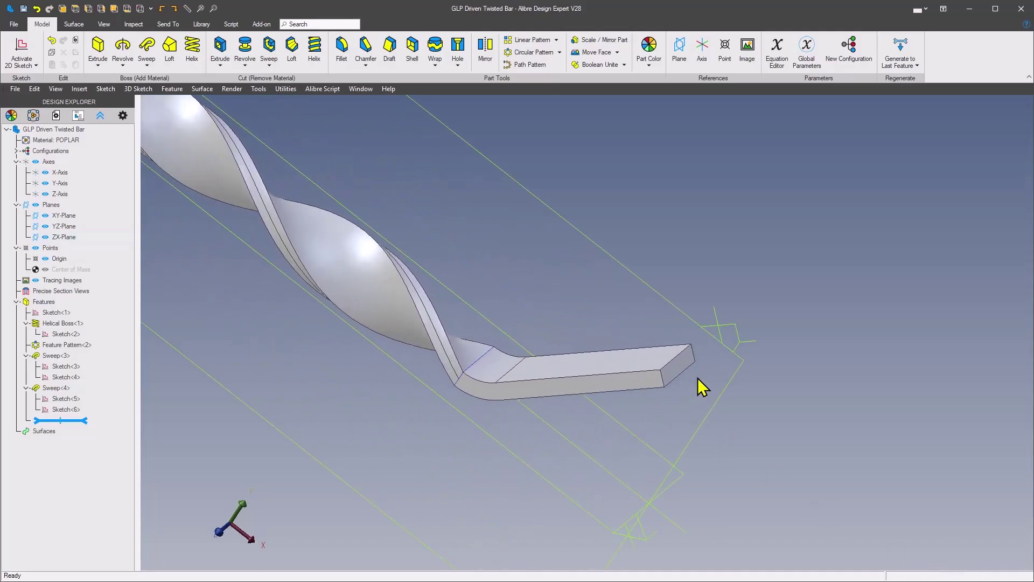
pyautogui.scroll(-1, 512, 395)
pyautogui.moveTo(489, 390); pyautogui.dragTo(527, 403, button='middle')
pyautogui.click(499, 369)
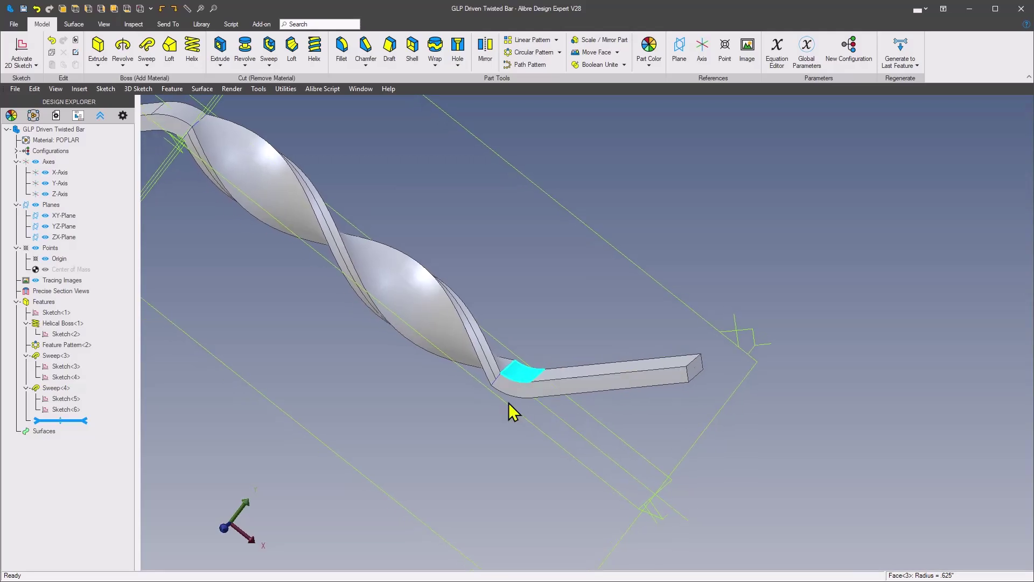
pyautogui.scroll(-2, 517, 390)
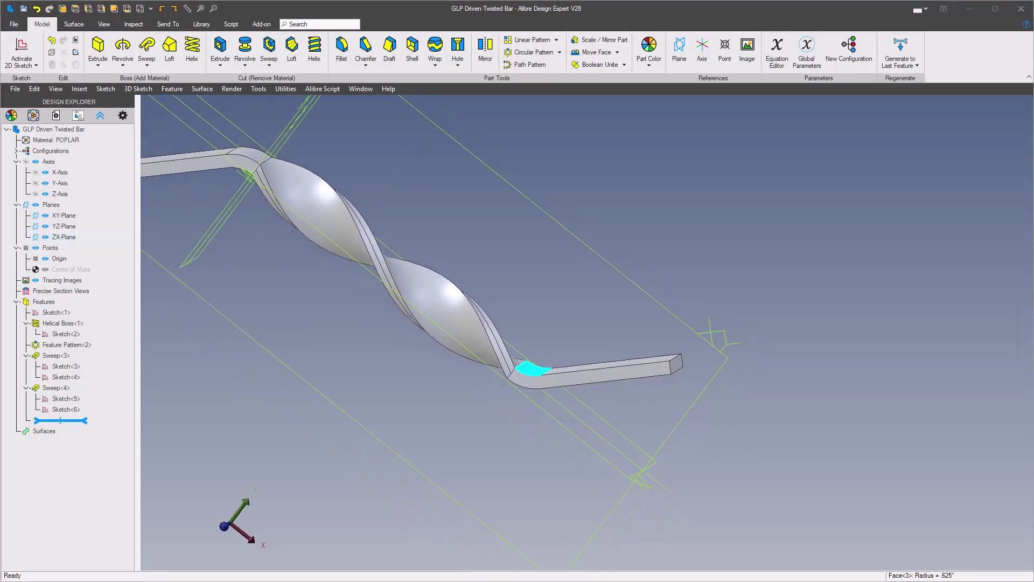
pyautogui.hotkey('alt', 'Tab')
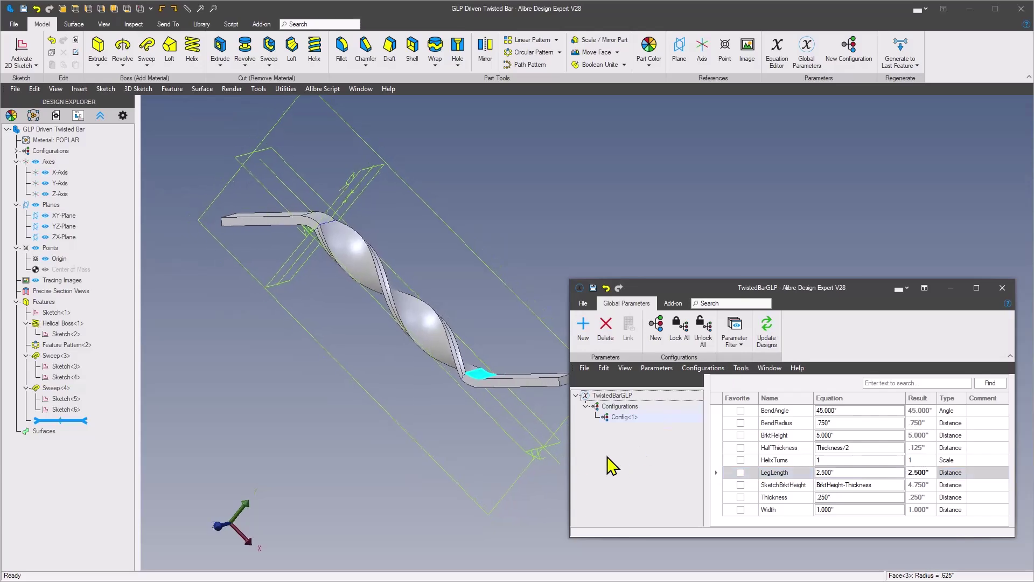
pyautogui.click(492, 444)
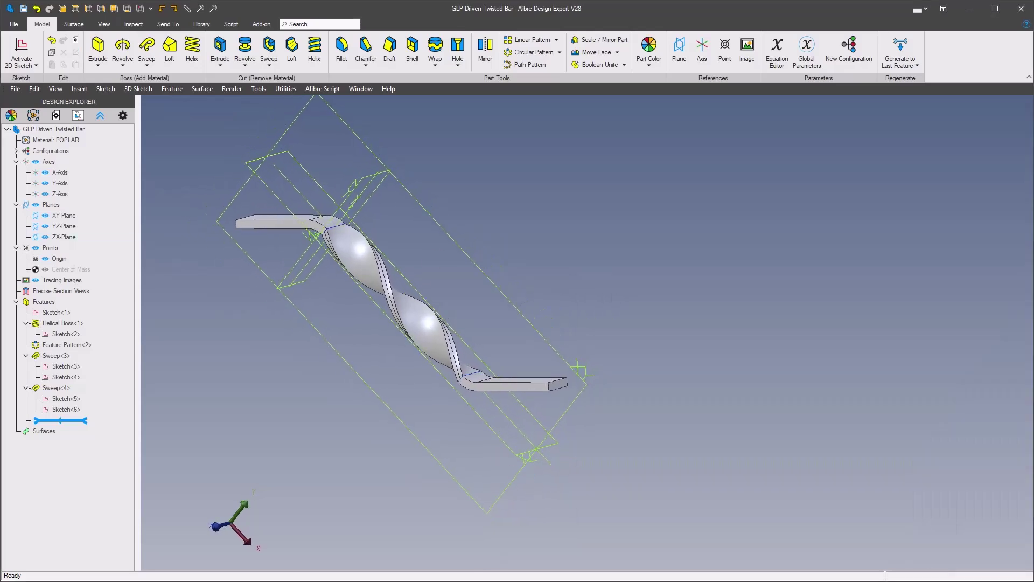
pyautogui.hotkey('alt', 'Tab')
pyautogui.click(658, 254)
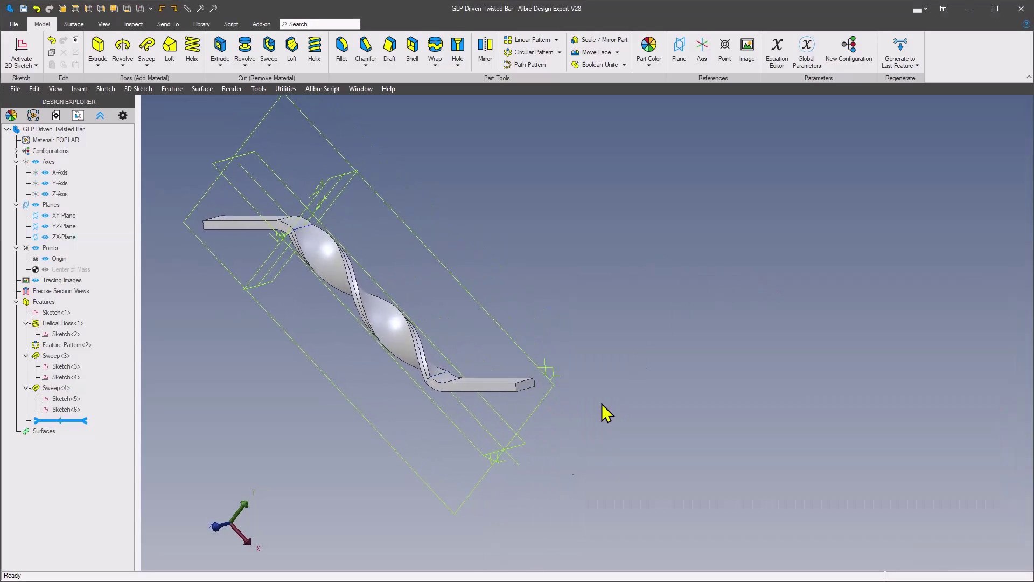
pyautogui.hotkey('alt', 'Tab')
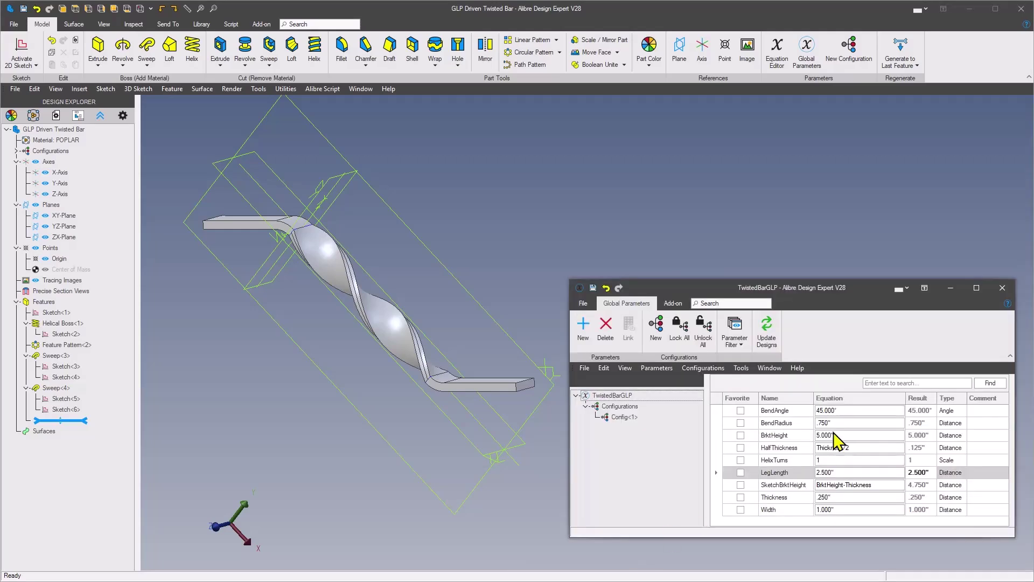
pyautogui.click(503, 282)
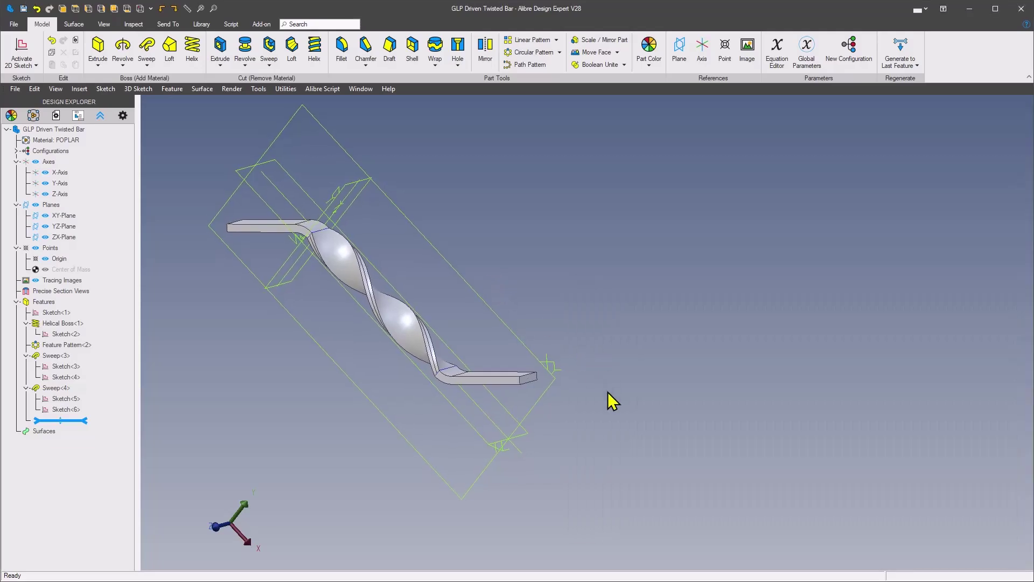
pyautogui.press('m')
pyautogui.moveTo(586, 412); pyautogui.dragTo(612, 386, button='middle')
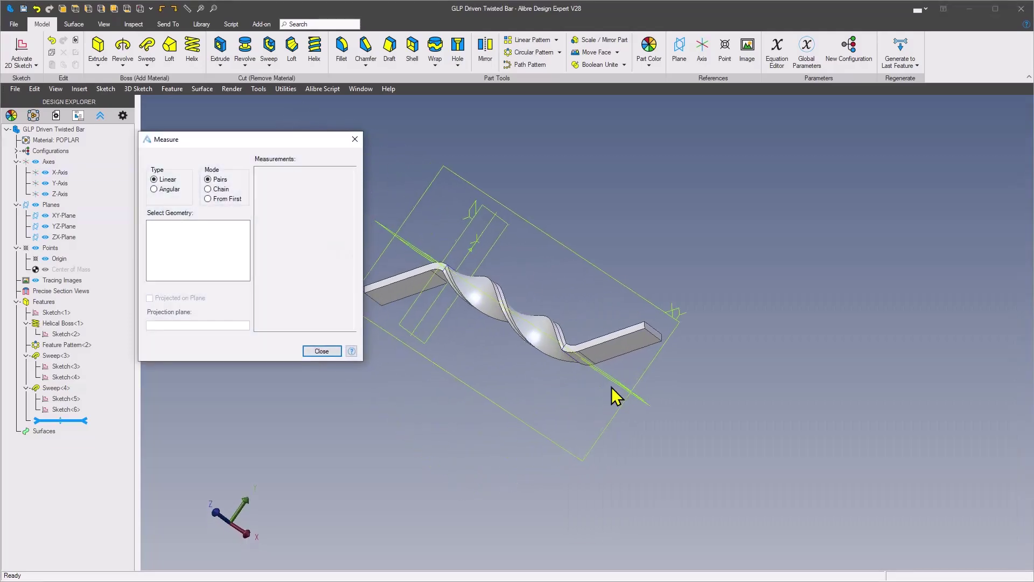
pyautogui.click(622, 351)
pyautogui.moveTo(621, 350); pyautogui.dragTo(582, 245, button='middle')
pyautogui.click(493, 258)
pyautogui.click(319, 351)
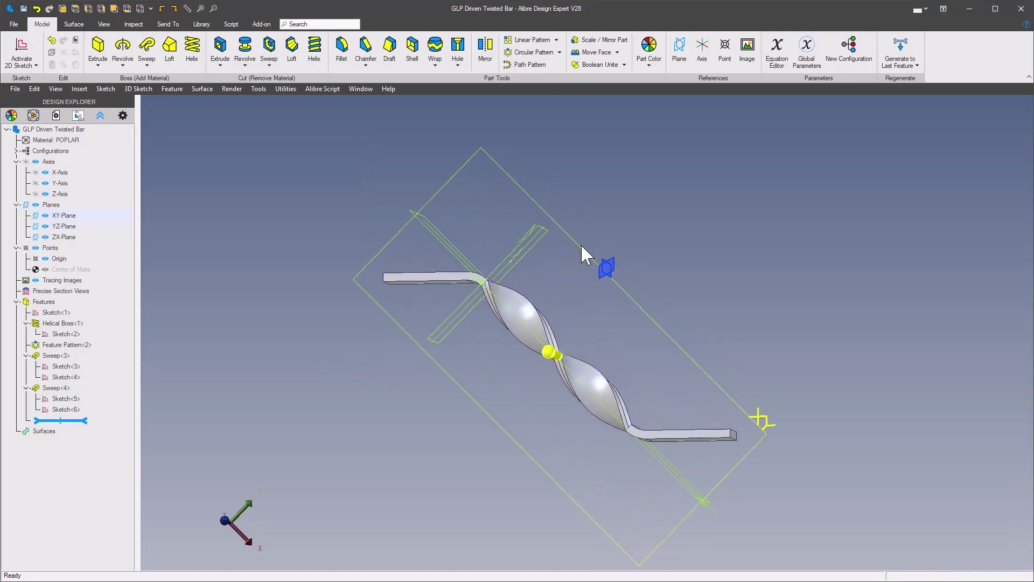
# Step: Start a sketch on the XY-Plane and associatively project the upper leg's top edge and the lower leg's bottom edge into it
pyautogui.rightClick(582, 246)
pyautogui.click(631, 253)
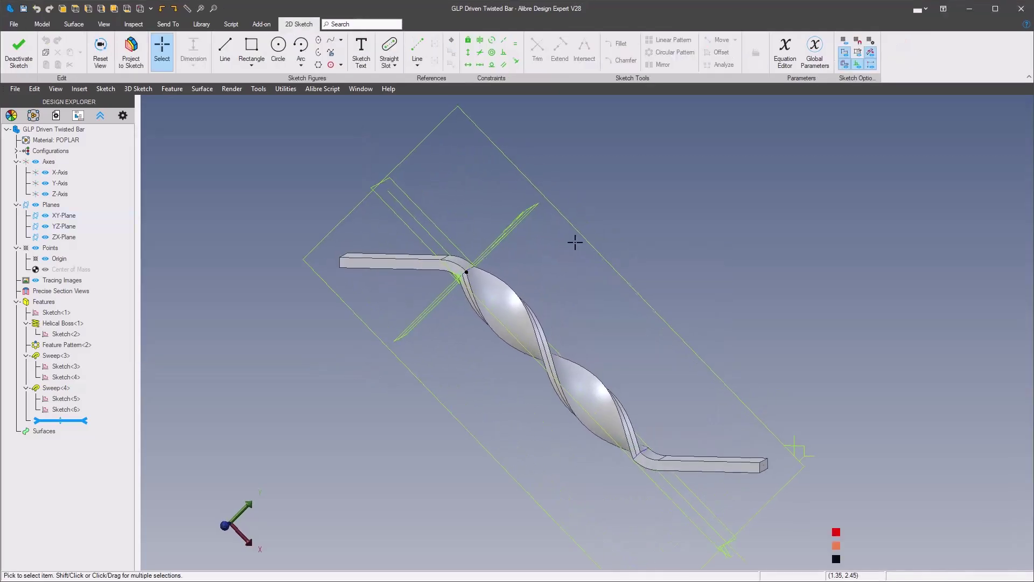
pyautogui.click(401, 285)
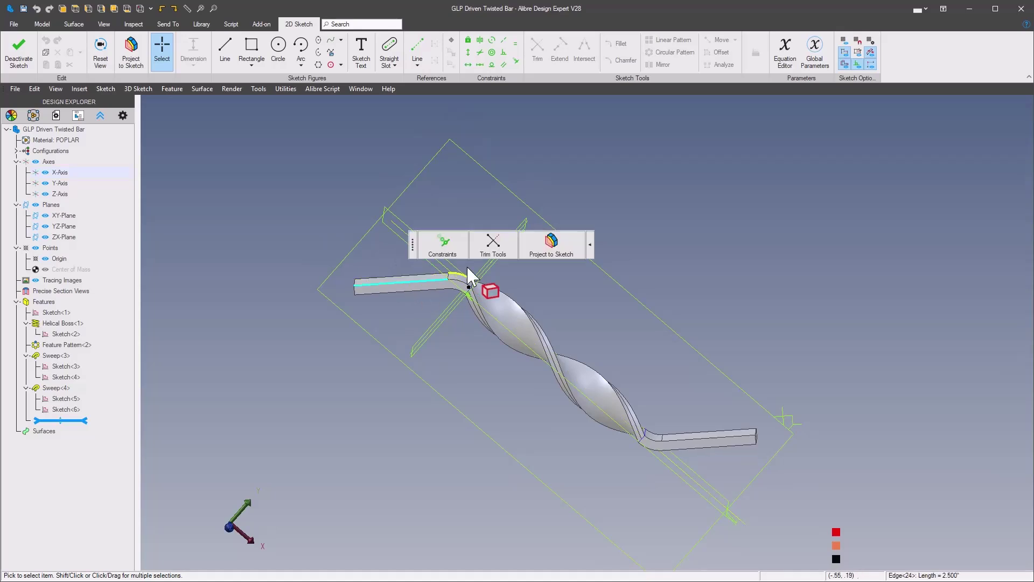
pyautogui.click(551, 244)
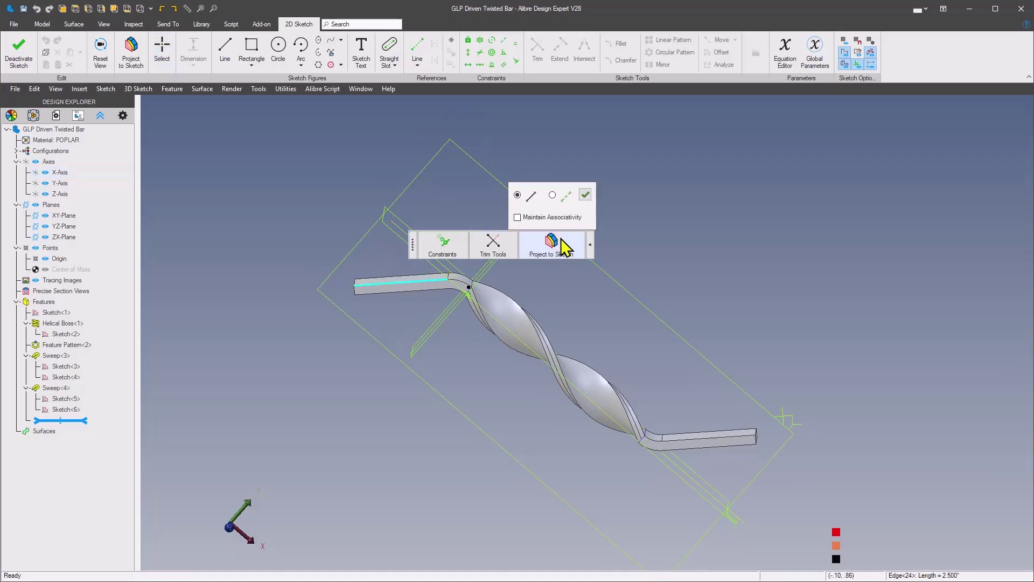
pyautogui.click(586, 197)
pyautogui.click(631, 338)
pyautogui.click(772, 303)
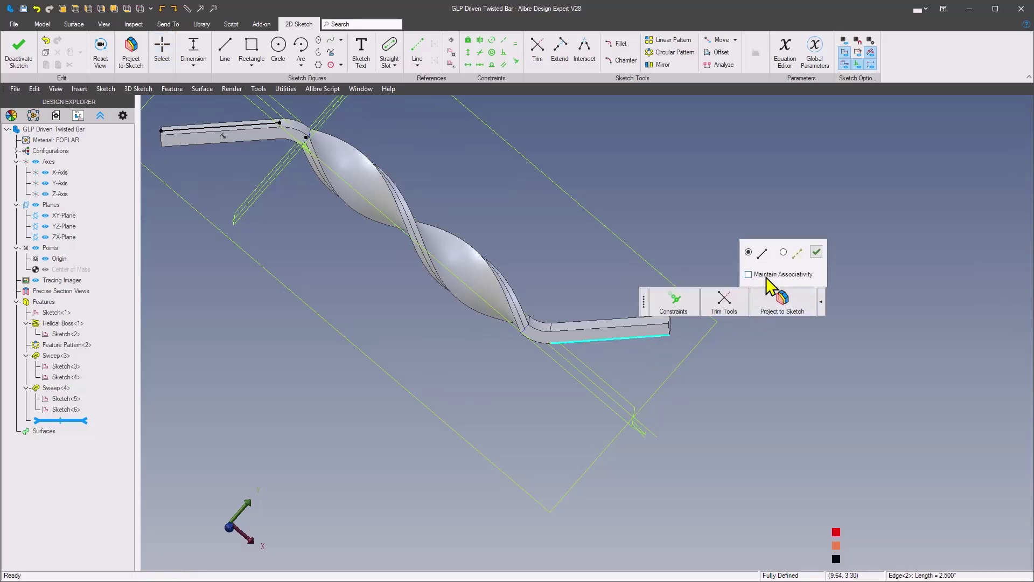
pyautogui.click(817, 252)
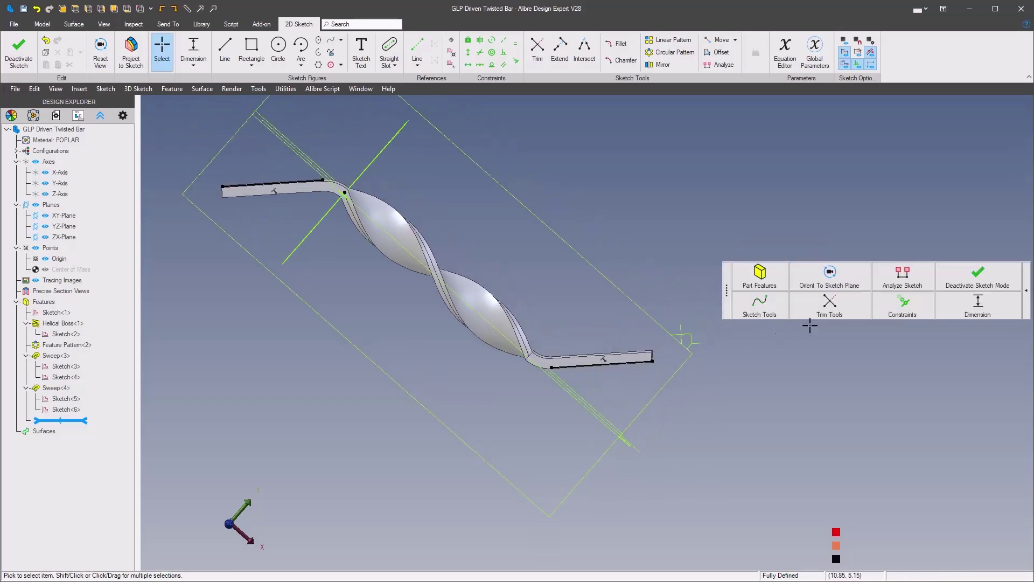
# Step: Add a driven height dimension between the two projected leg edges and close the sketch
pyautogui.click(988, 305)
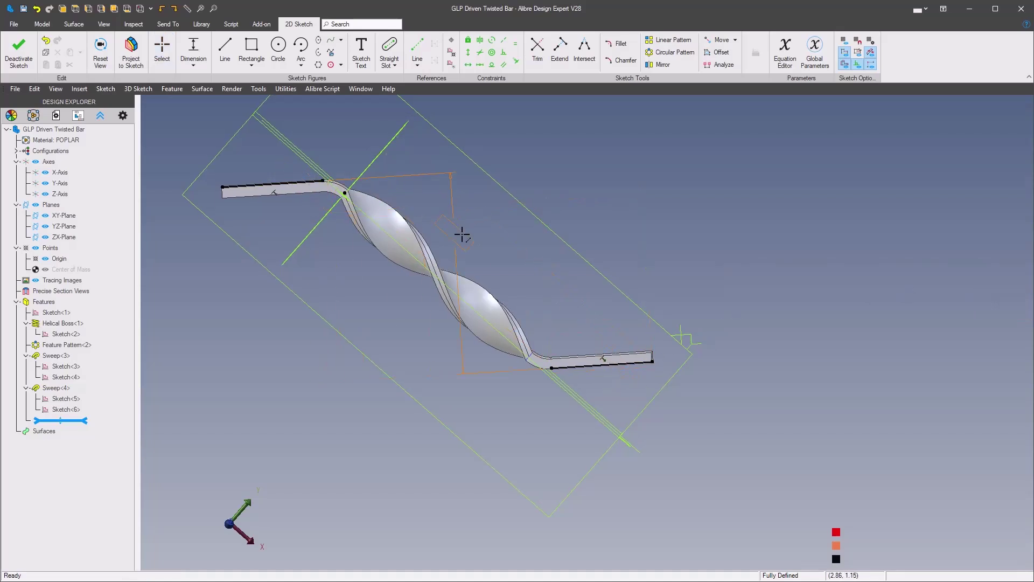
pyautogui.click(692, 250)
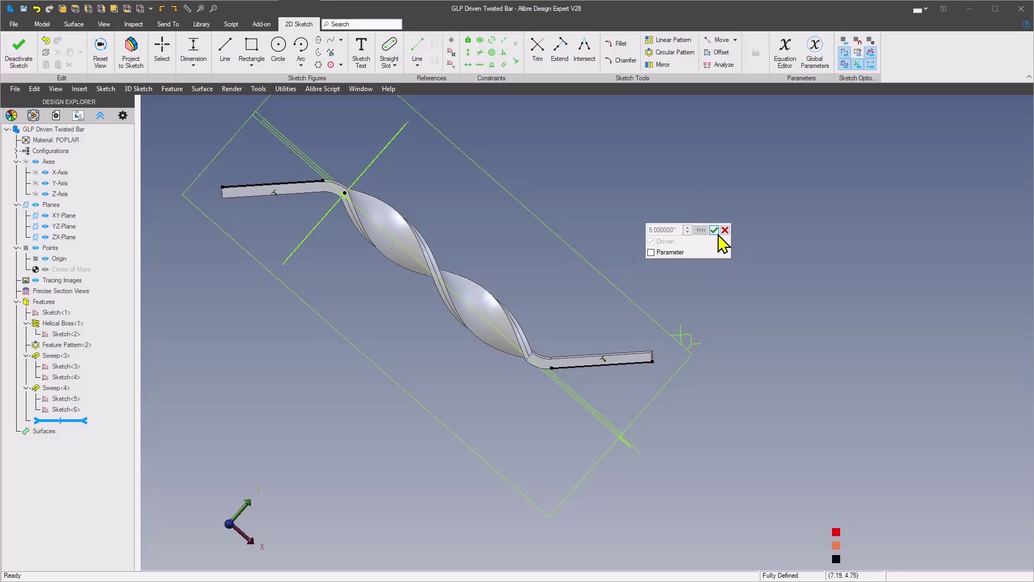
pyautogui.click(713, 231)
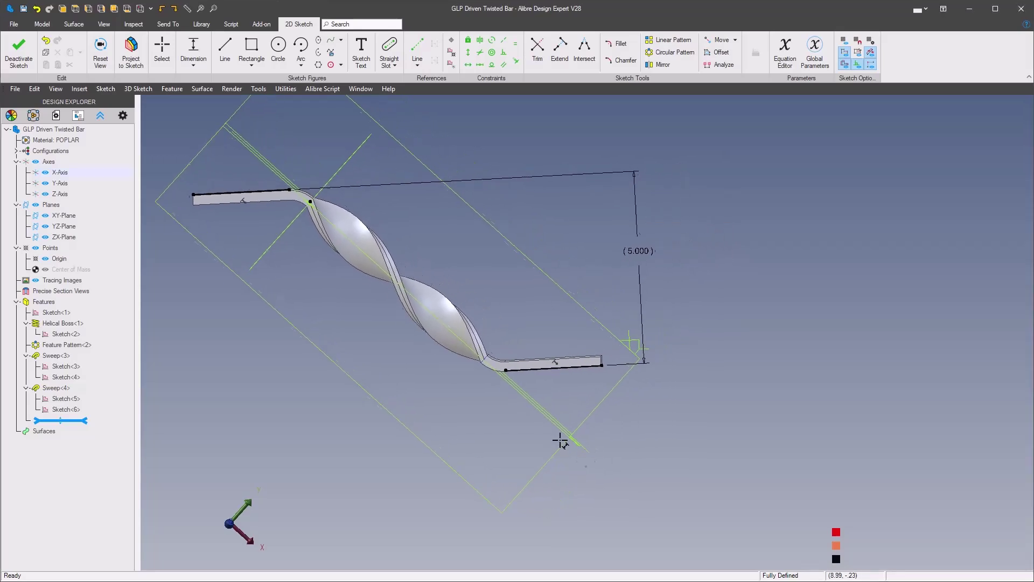
pyautogui.hotkey('alt', 'Tab')
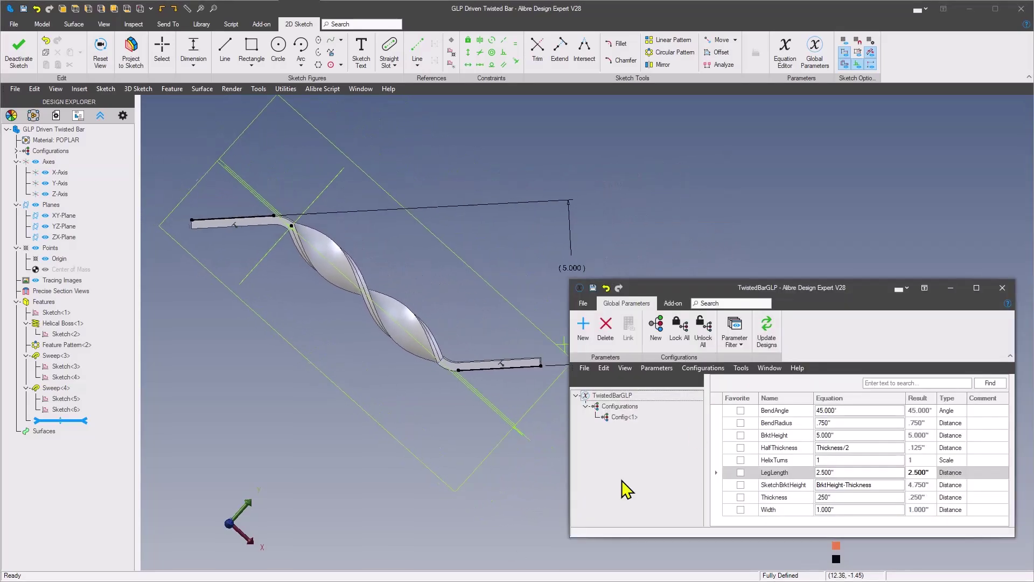
pyautogui.click(637, 198)
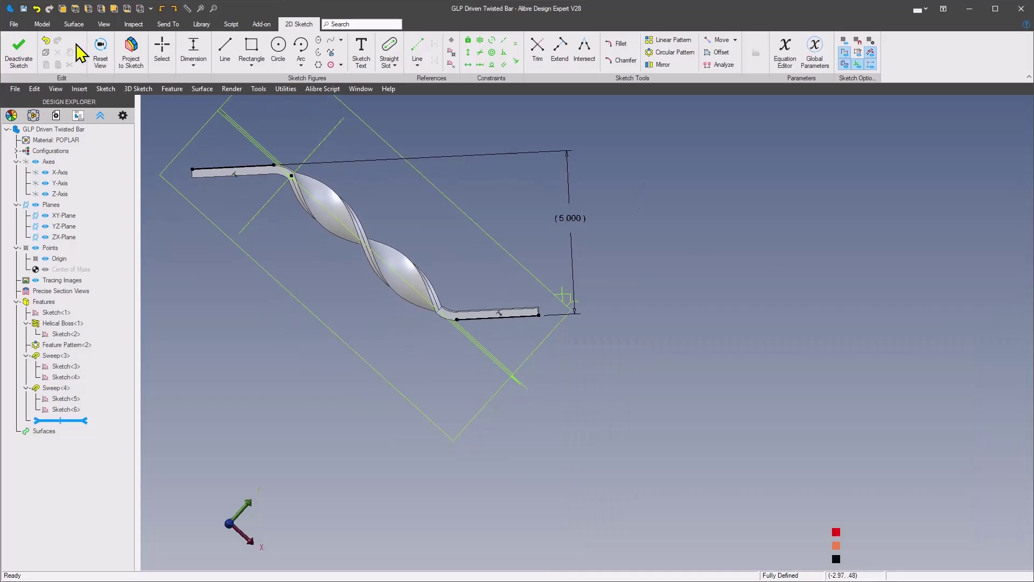
pyautogui.click(19, 51)
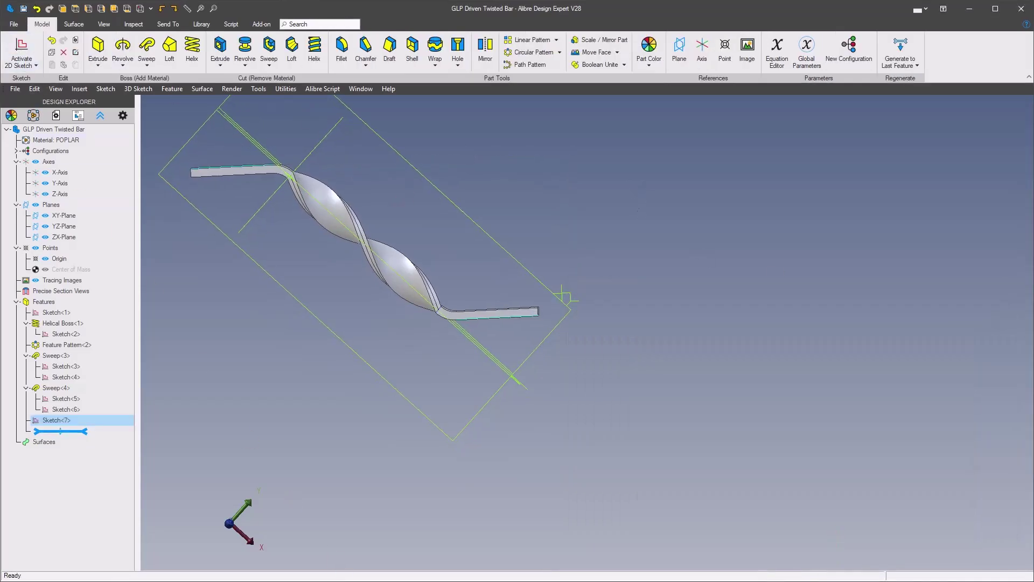
# Step: Set the BrktHeight global parameter to 6.5 inches and update the open designs
pyautogui.hotkey('alt', 'Tab')
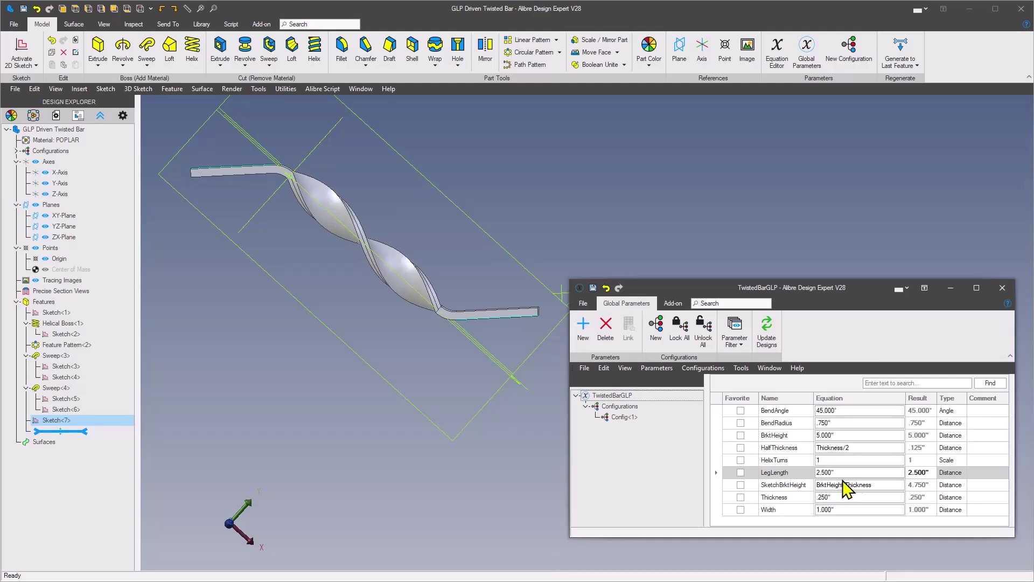
pyautogui.click(845, 435)
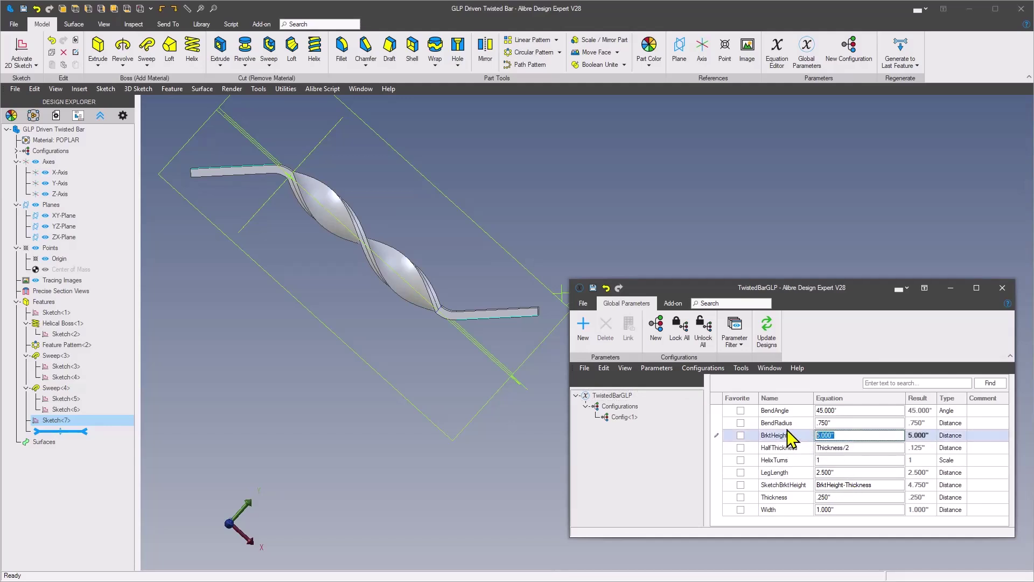
pyautogui.press('Return')
pyautogui.click(766, 330)
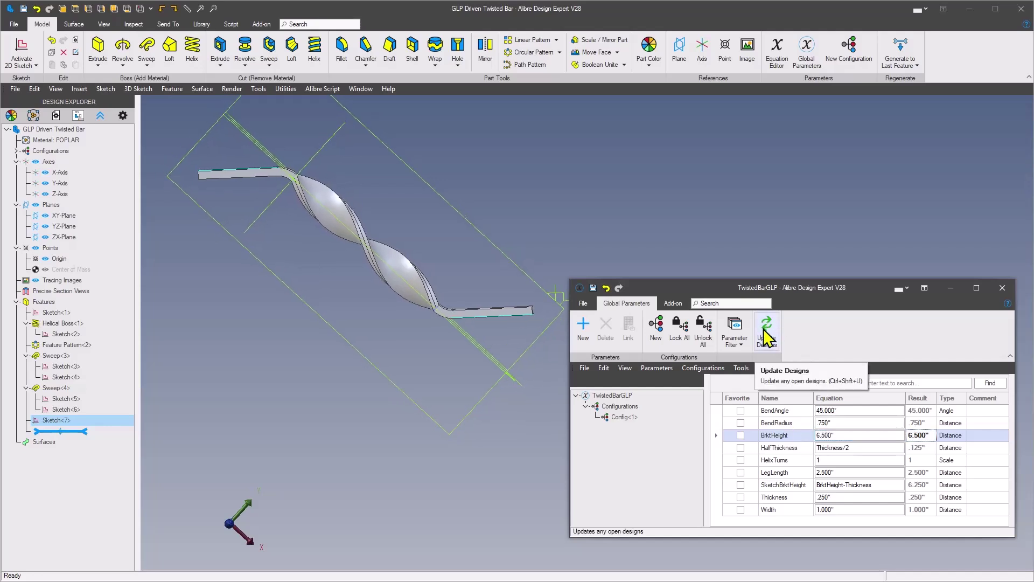
# Step: Reopen the sketch with the projected leg edges to check its driven height dimension, and return to the TwistedBarGLP window
pyautogui.click(560, 270)
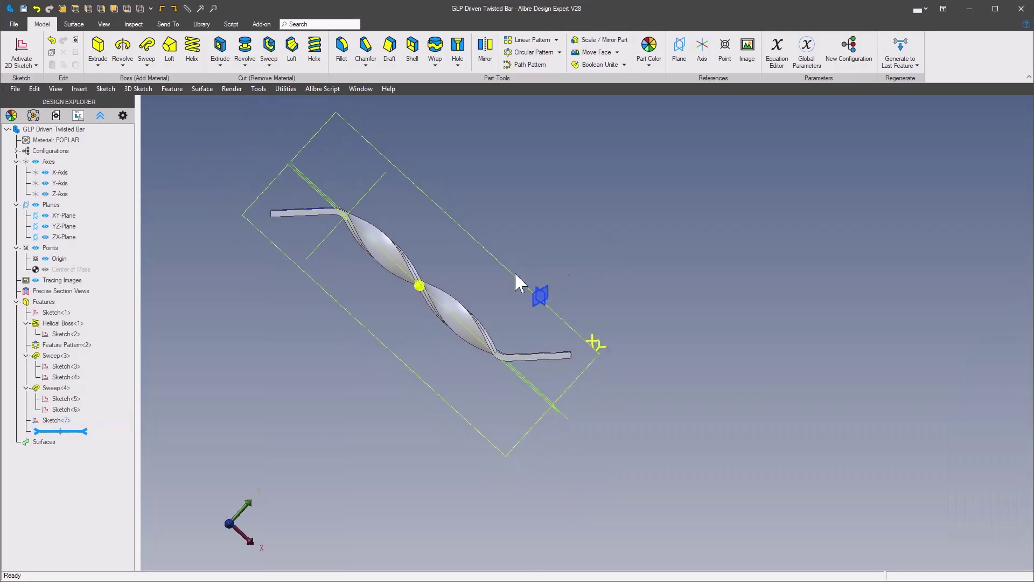
pyautogui.rightClick(50, 420)
pyautogui.click(72, 426)
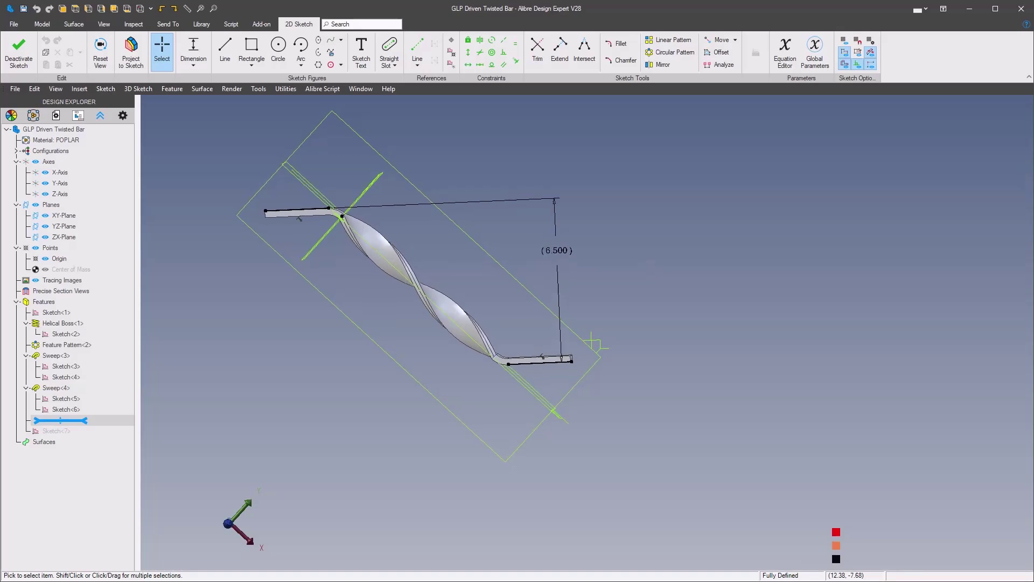
pyautogui.hotkey('alt', 'Tab')
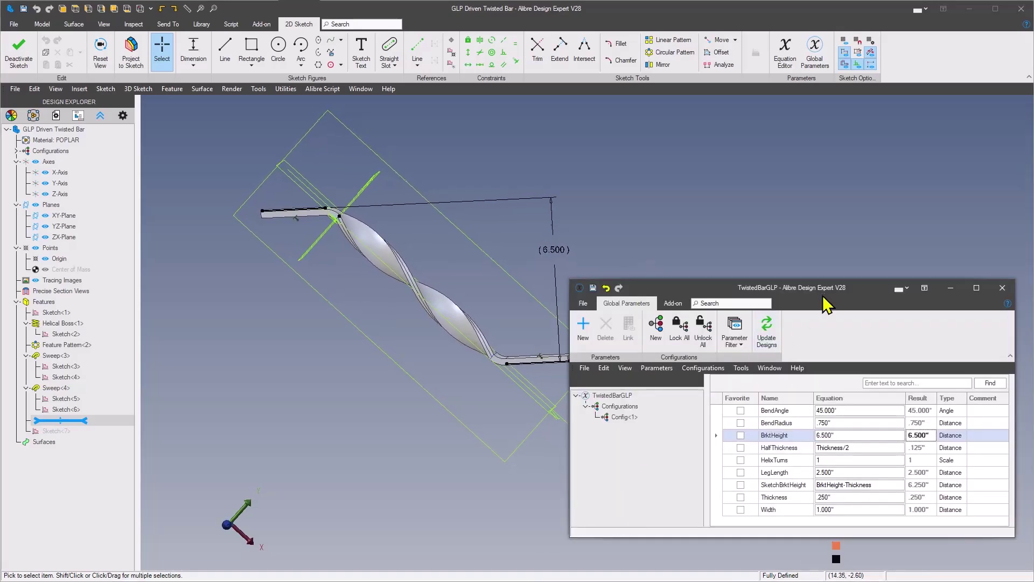